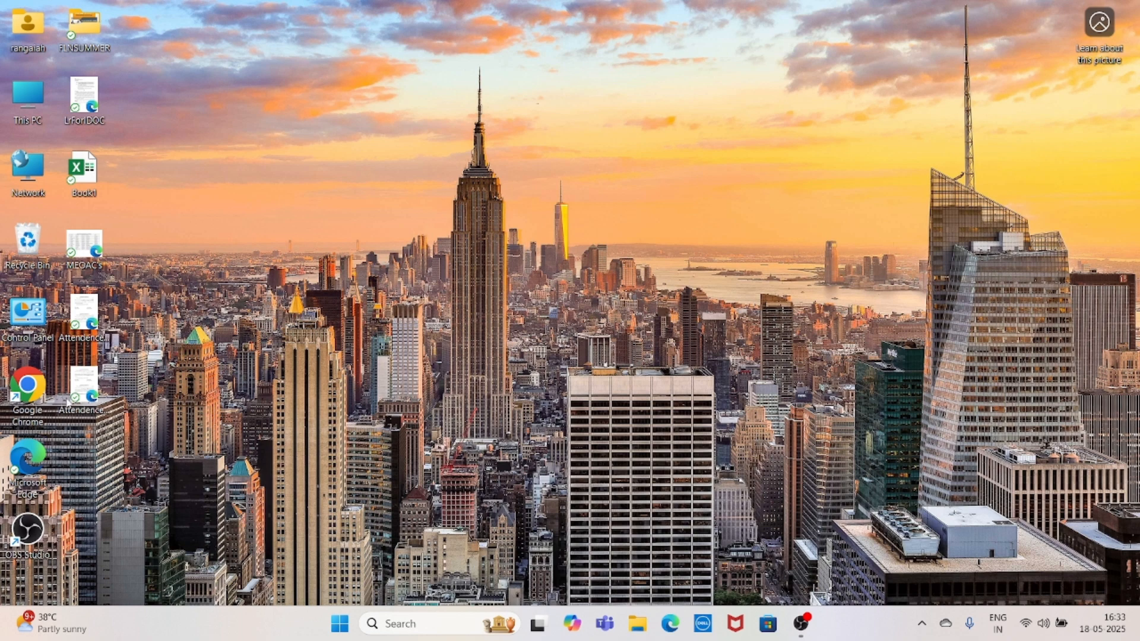
Step: Open Google Chrome, search the web for "google form" and open the Google Forms site
double_click(34, 398)
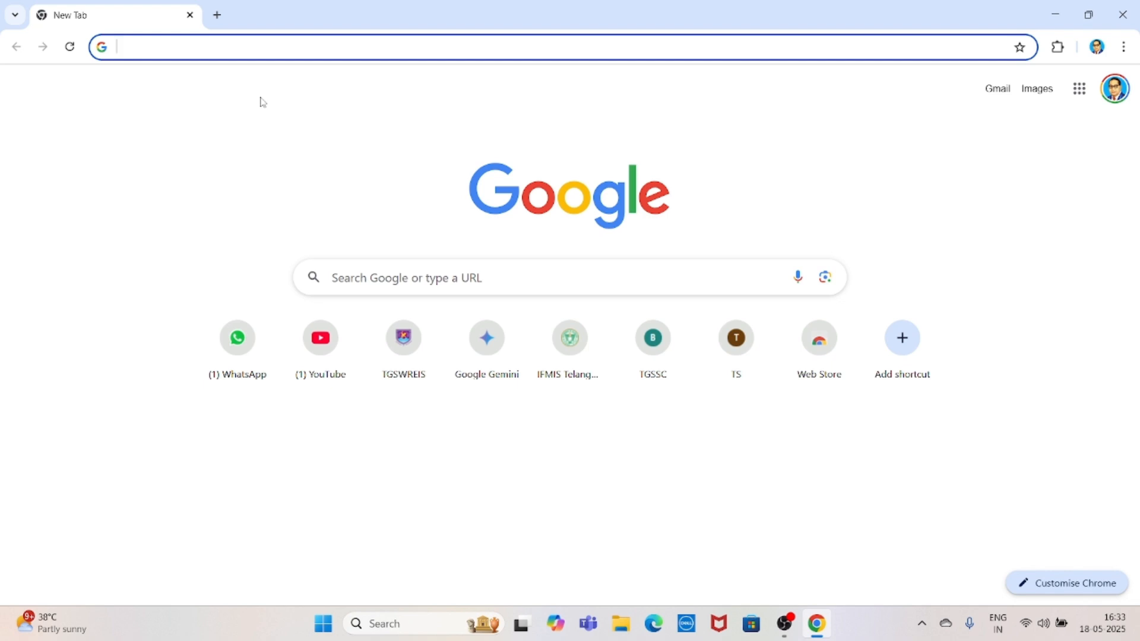
left_click(1123, 14)
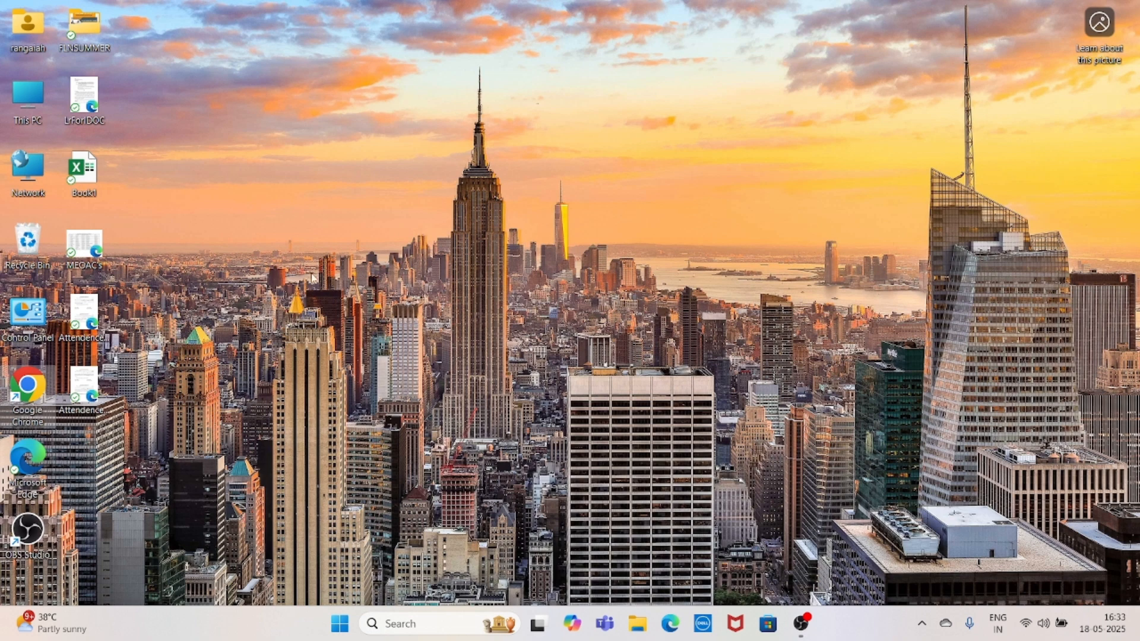
double_click(22, 406)
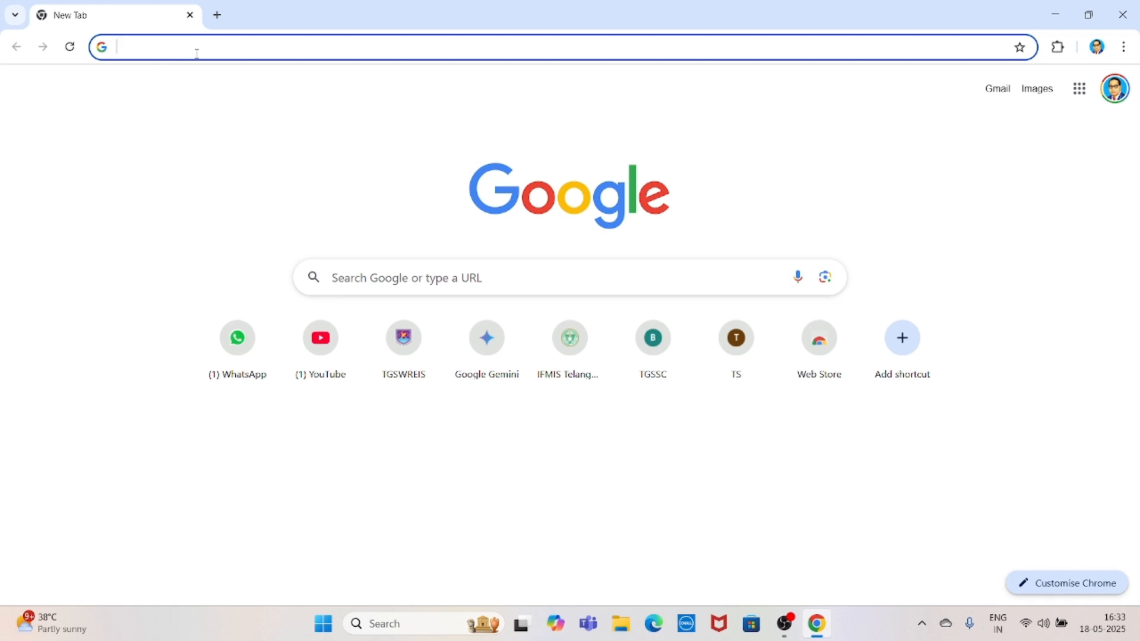
type("g")
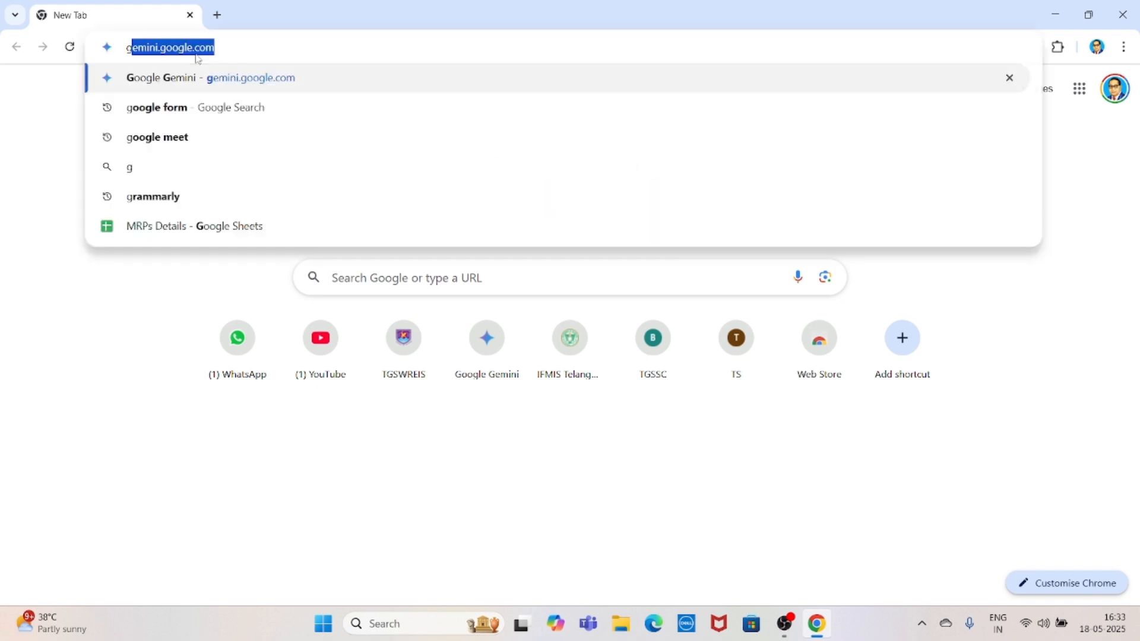
type("ogle")
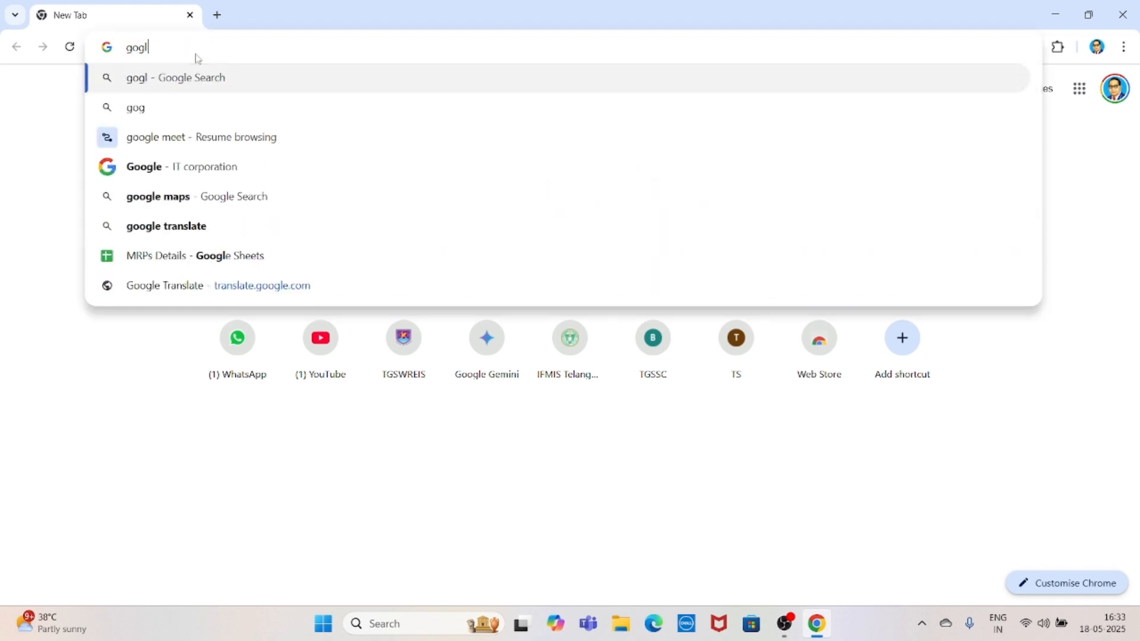
key("BackSpace")
key("BackSpace")
key("BackSpace")
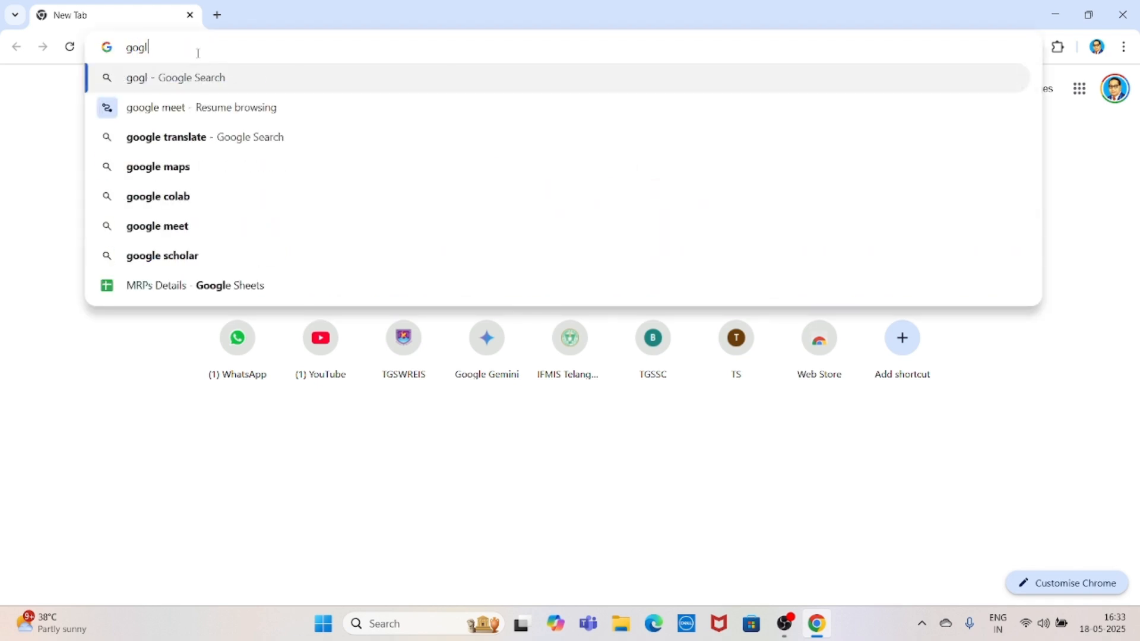
type("o")
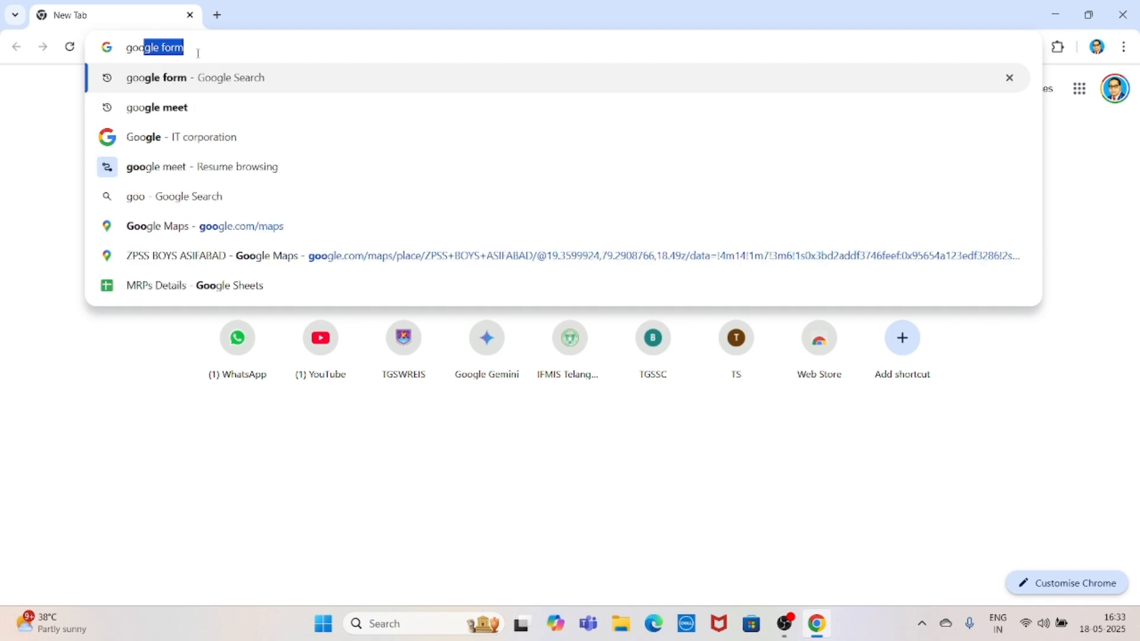
key("Return")
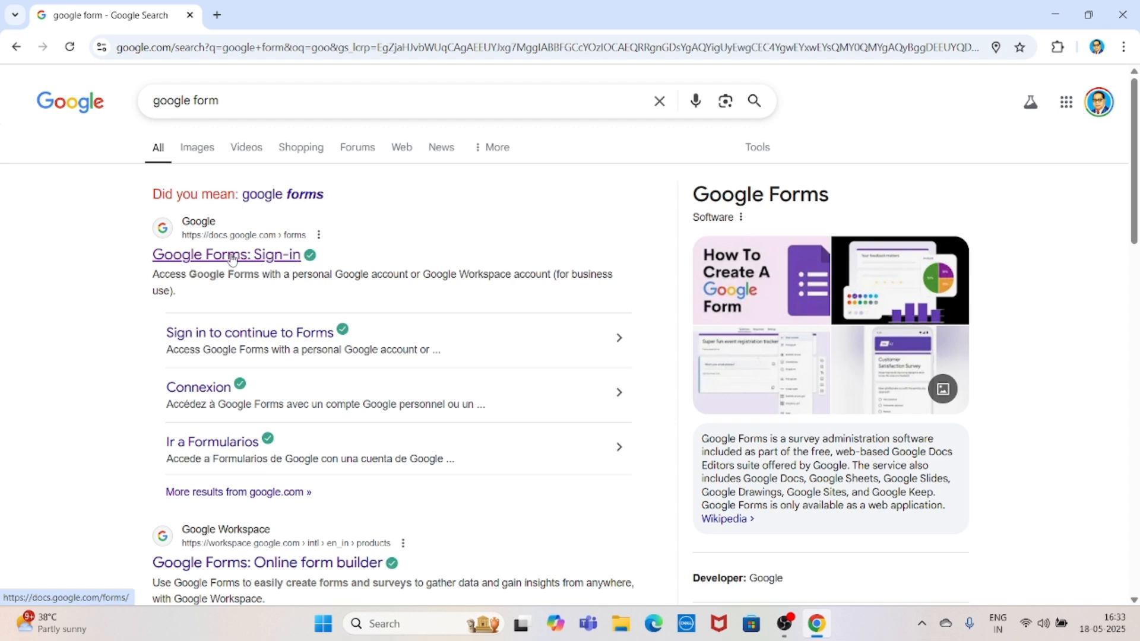
left_click(232, 259)
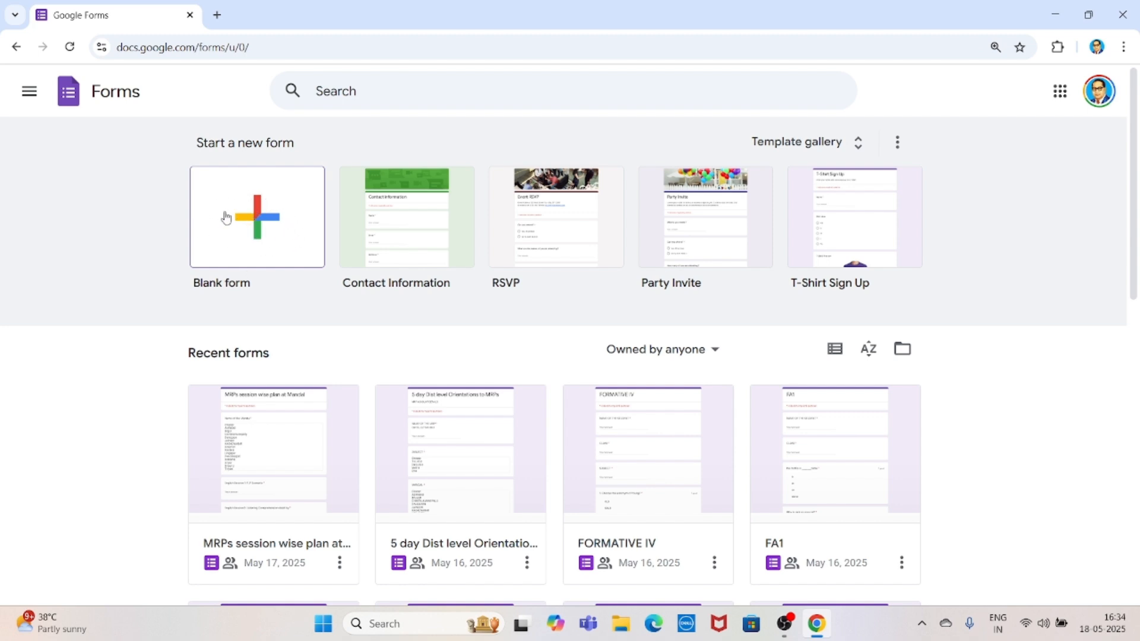
Step: Create a blank form and name it SLIP TEST
left_click(268, 227)
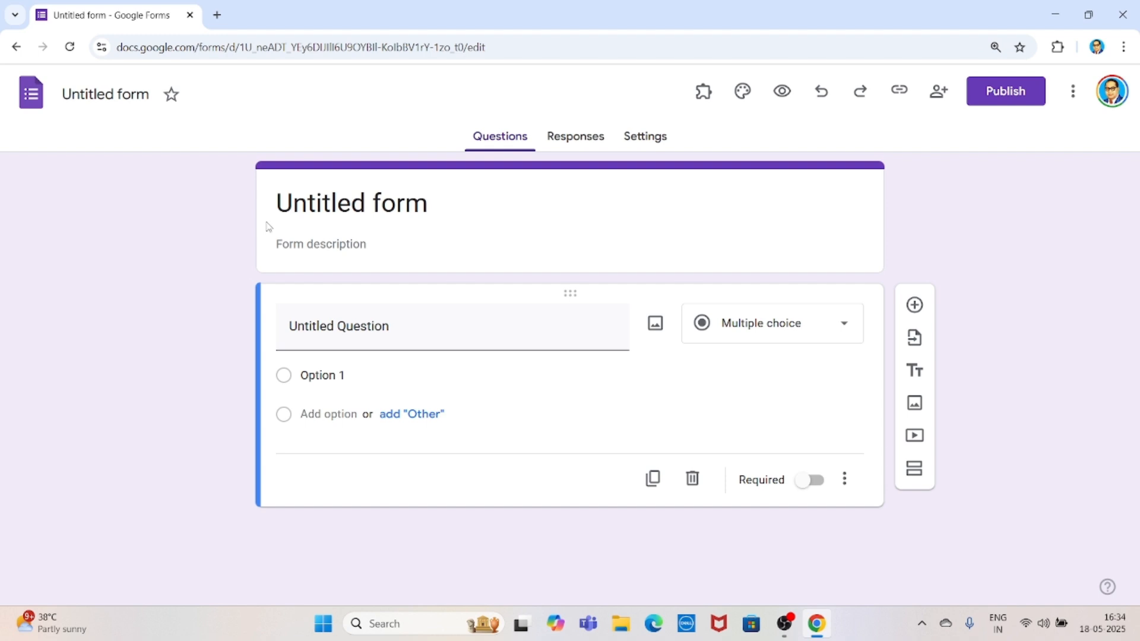
left_click(83, 100)
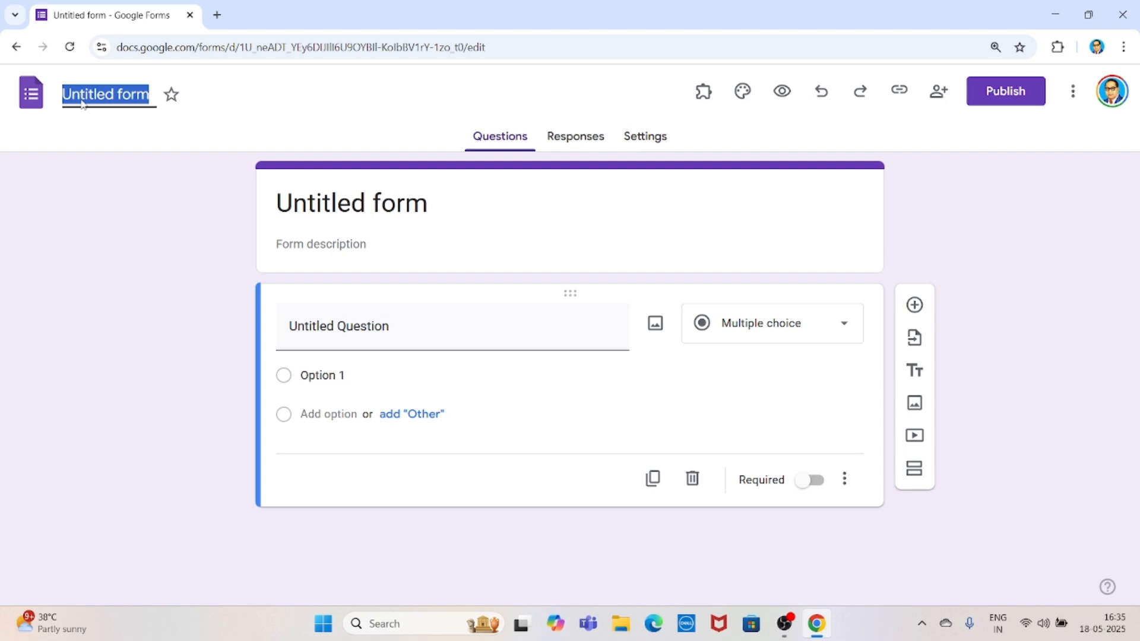
type("SLIP")
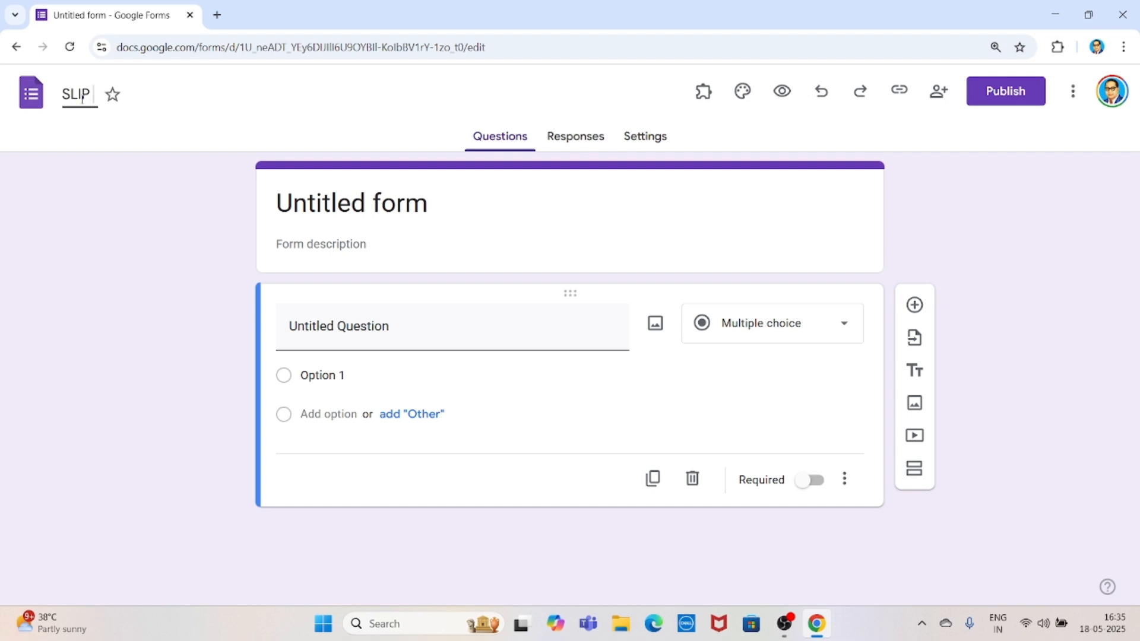
type(" TEST")
left_click(708, 237)
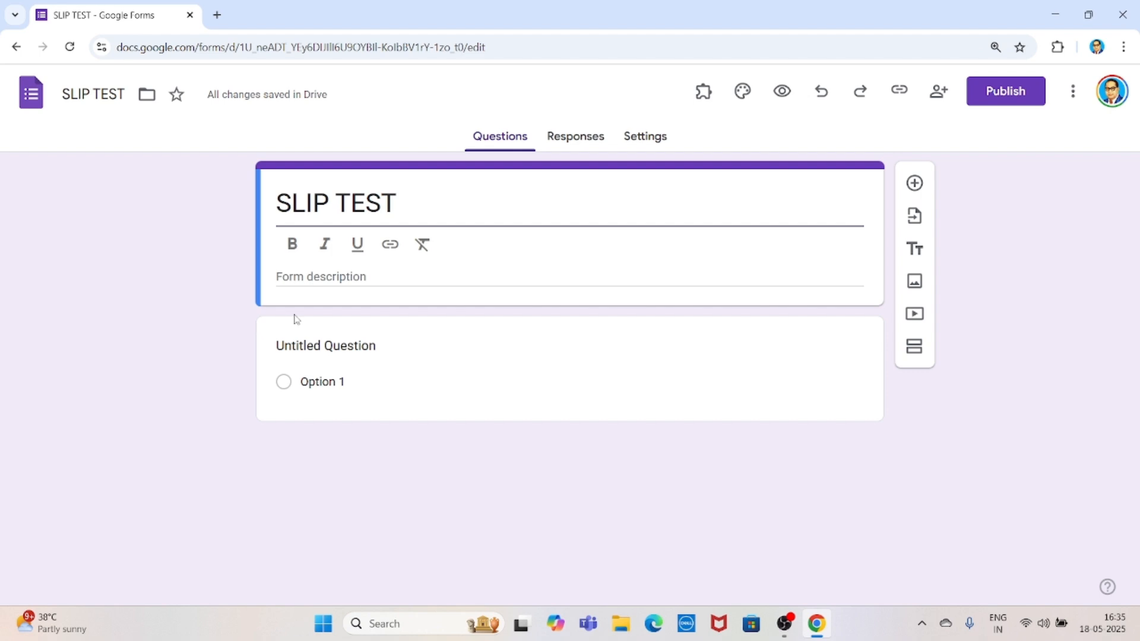
Step: Enter "NAME OF THE STUDENT?" as the text of the form's first question
left_click(331, 350)
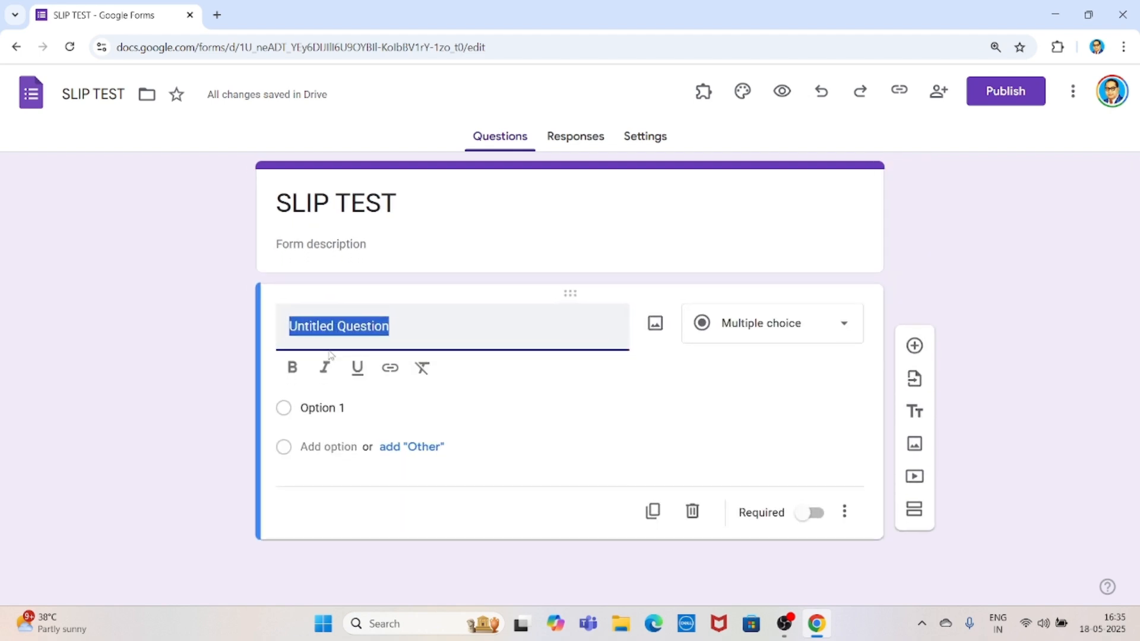
type("NAME ")
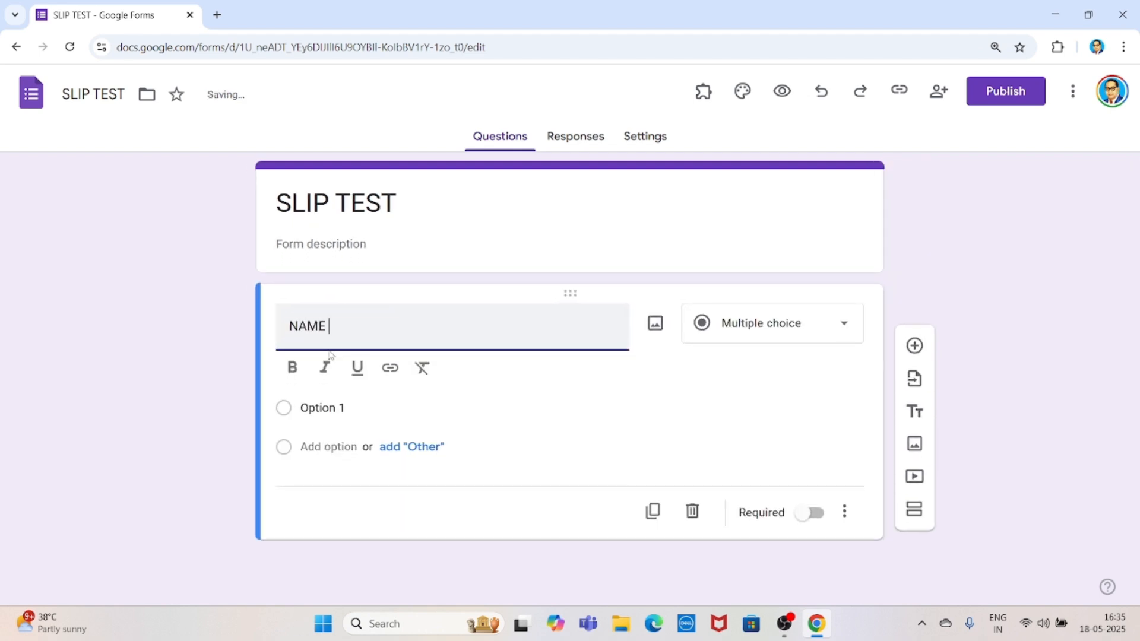
type("OF THE")
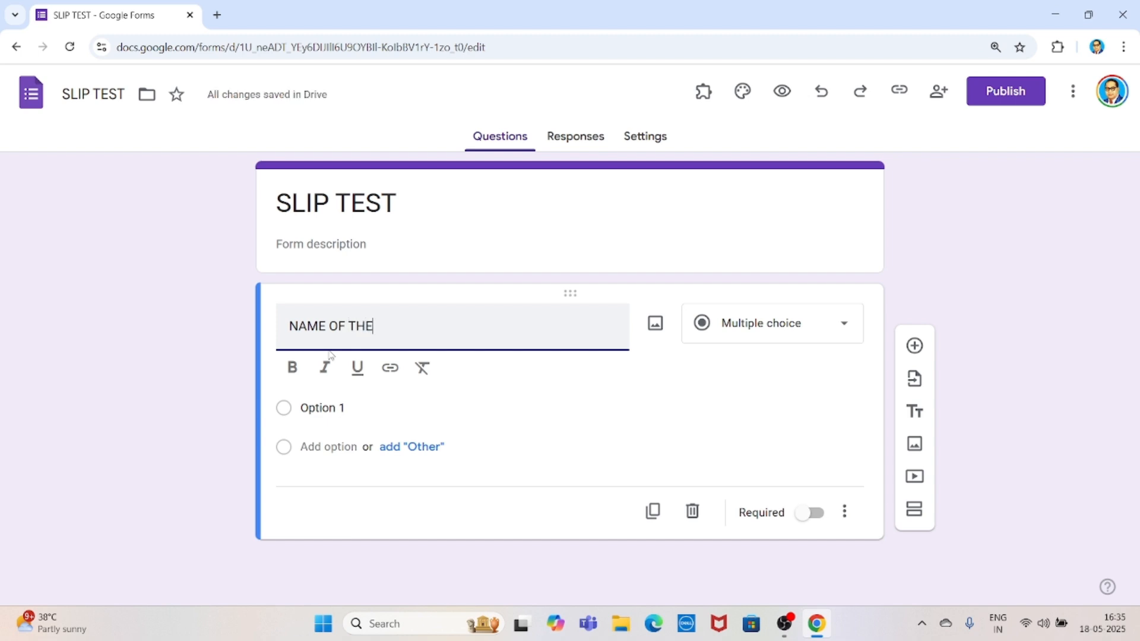
type(" STUDEN")
key("BackSpace")
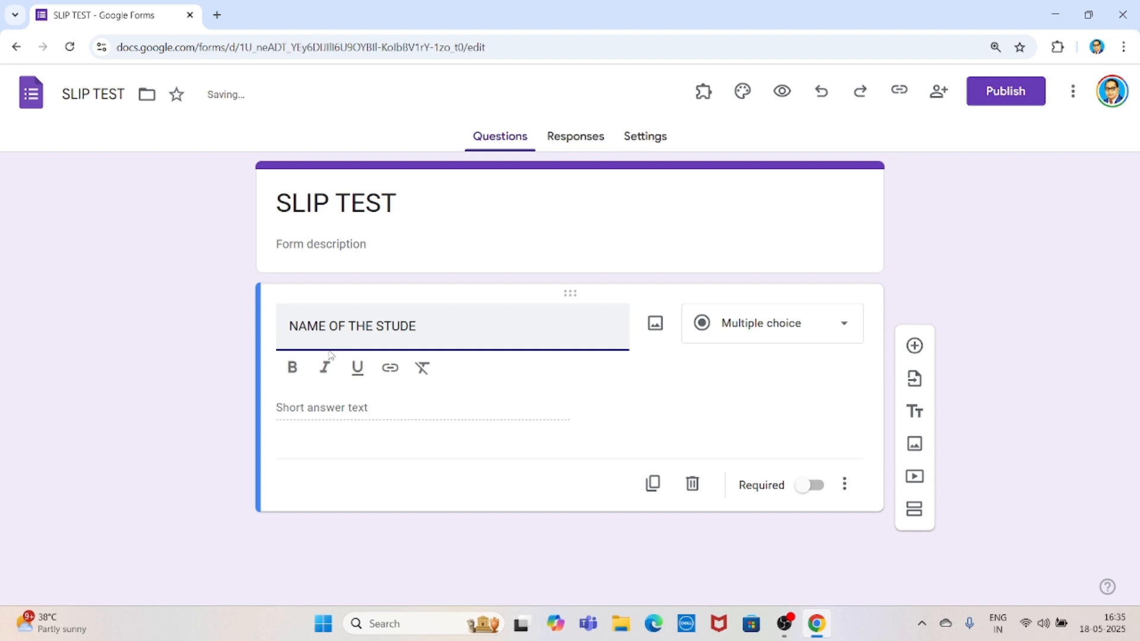
type("NT?")
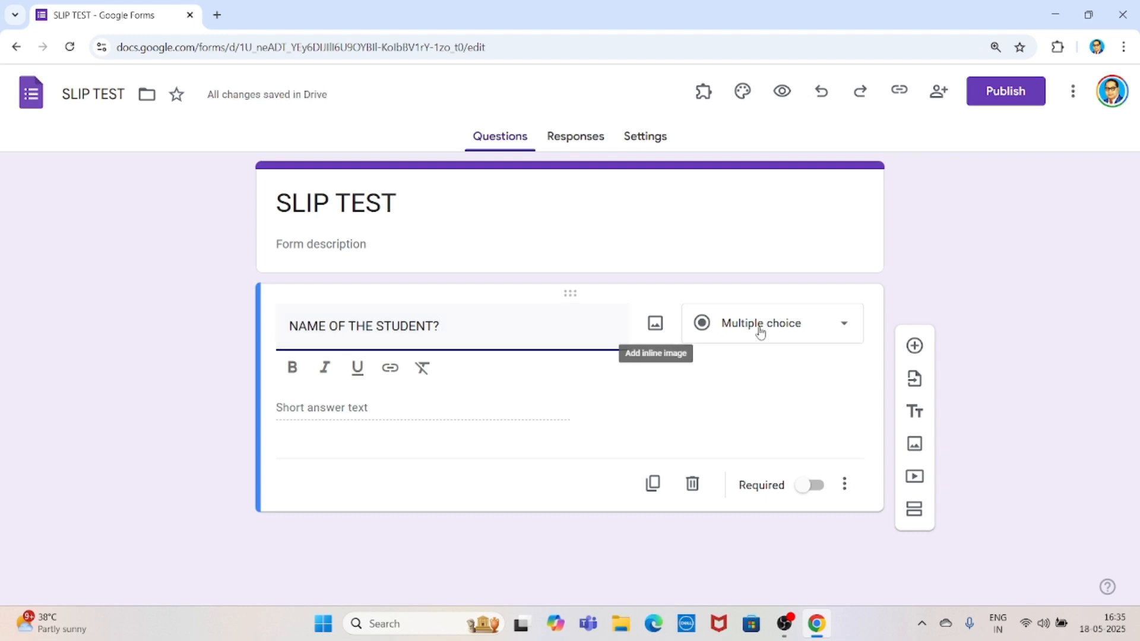
Step: Set the student name question's answer type to Short answer and make it required
left_click(984, 264)
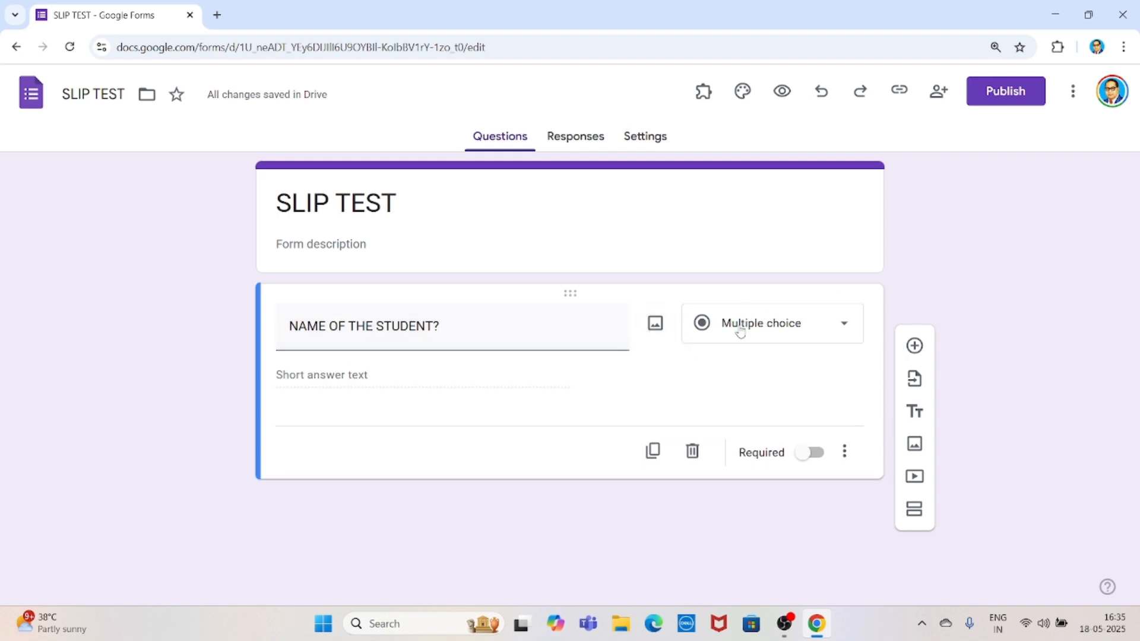
left_click(754, 327)
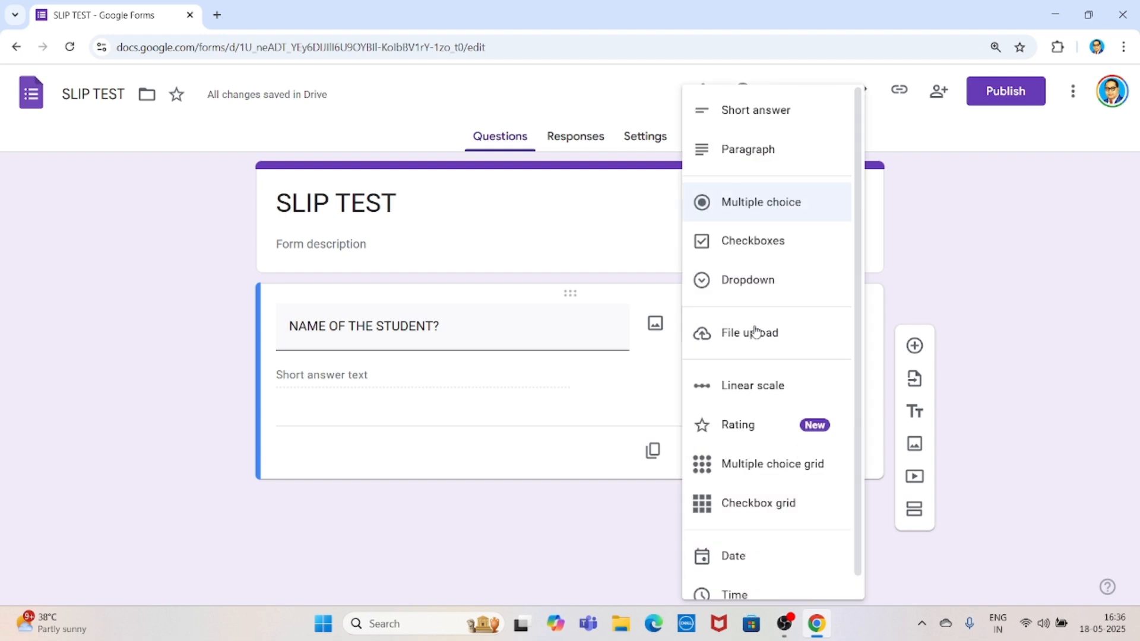
left_click(747, 122)
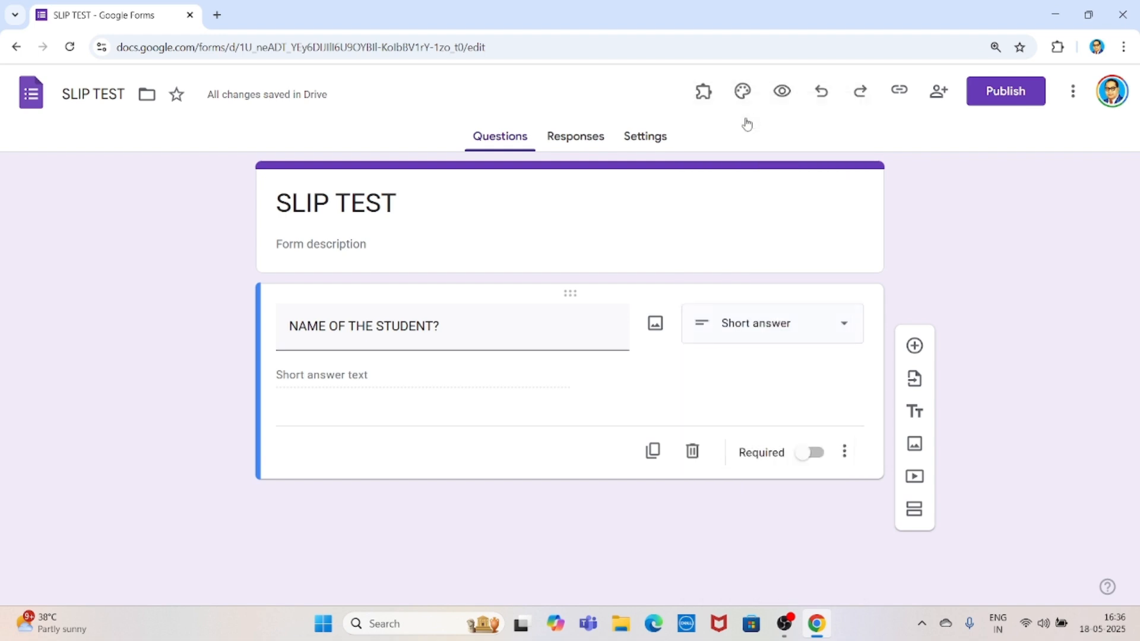
left_click(766, 327)
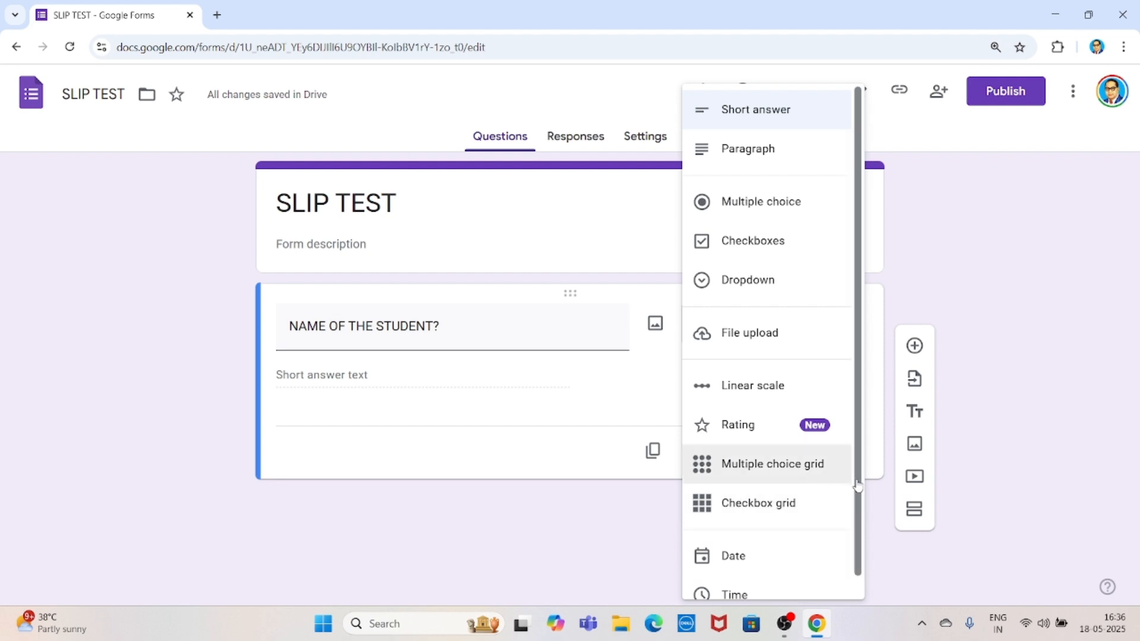
left_click_drag(857, 485, 861, 520)
left_click(603, 402)
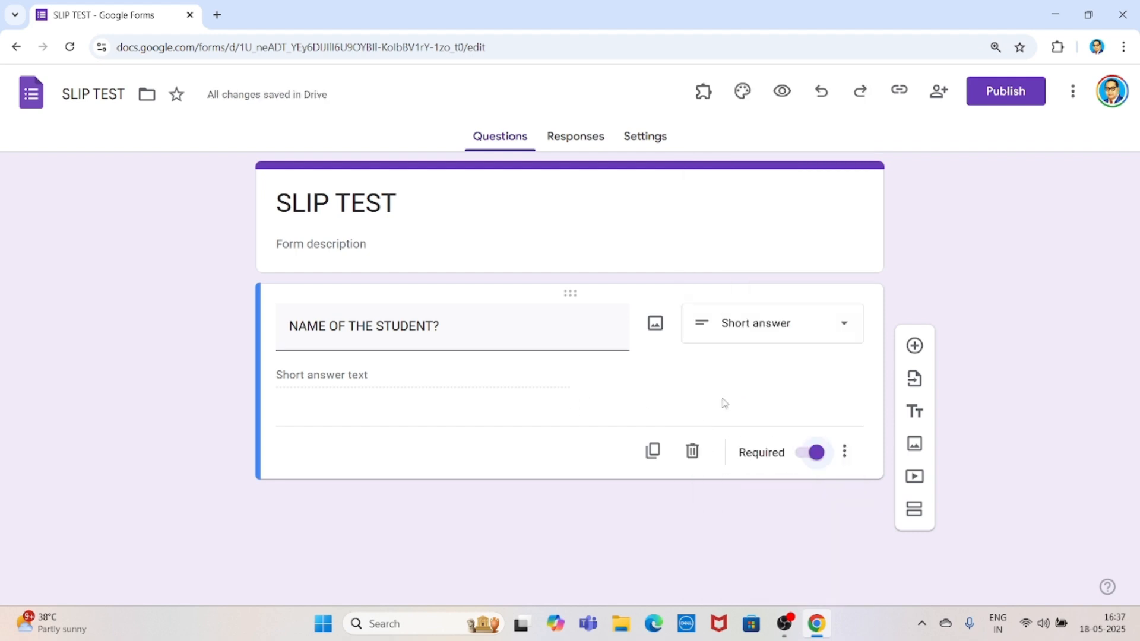
Step: Add a second question titled CLASS and set its answer type to Dropdown
left_click(915, 346)
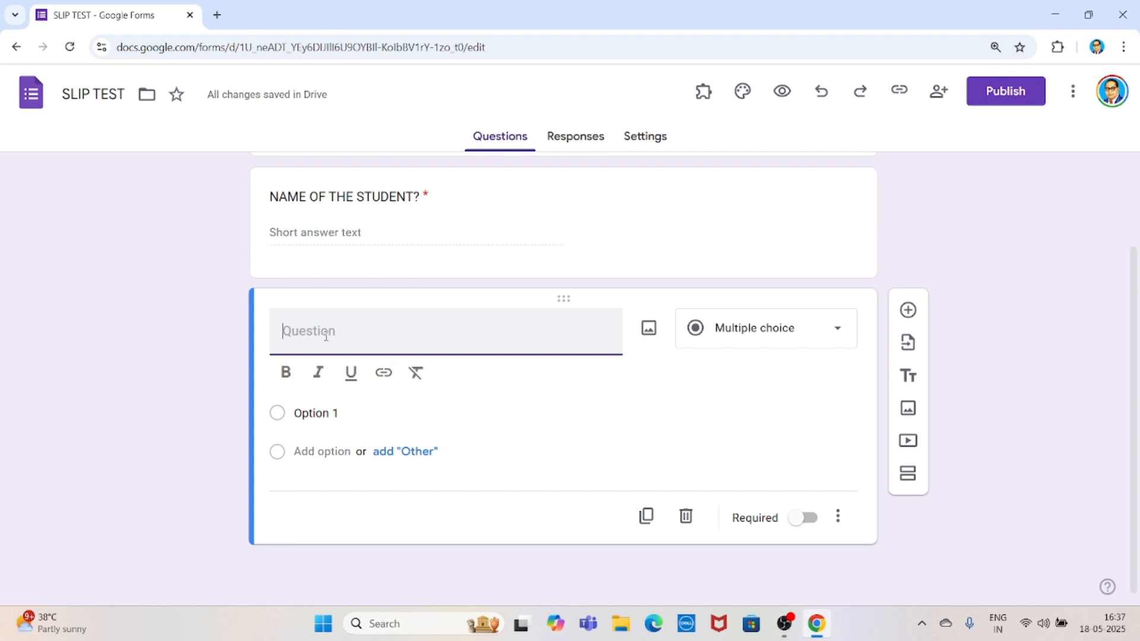
type("CLASS")
left_click(726, 372)
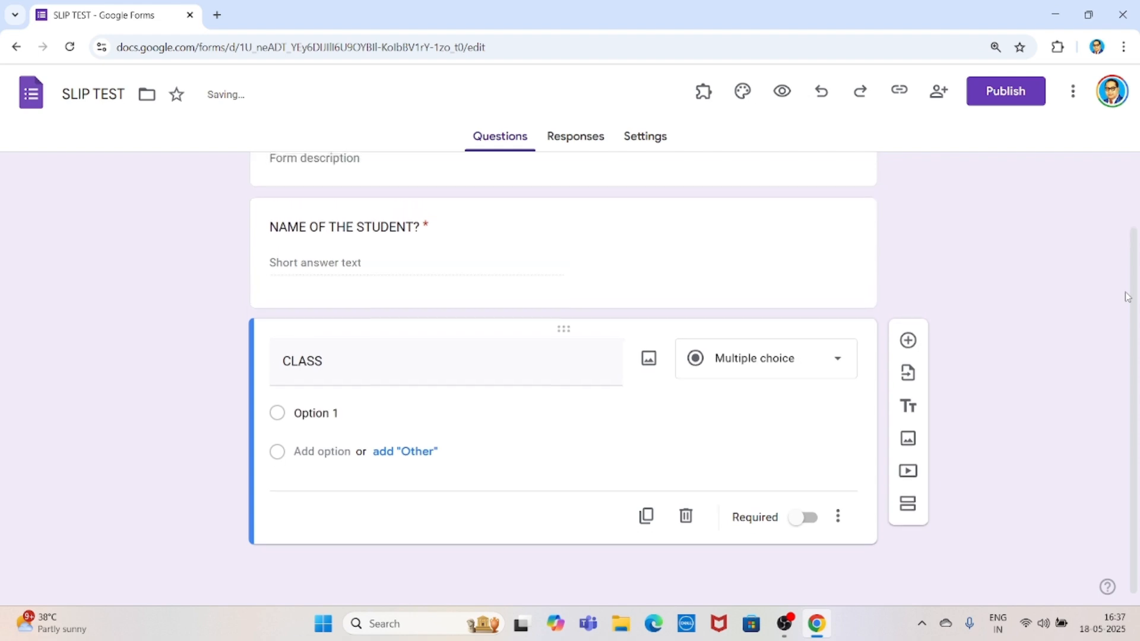
left_click(732, 364)
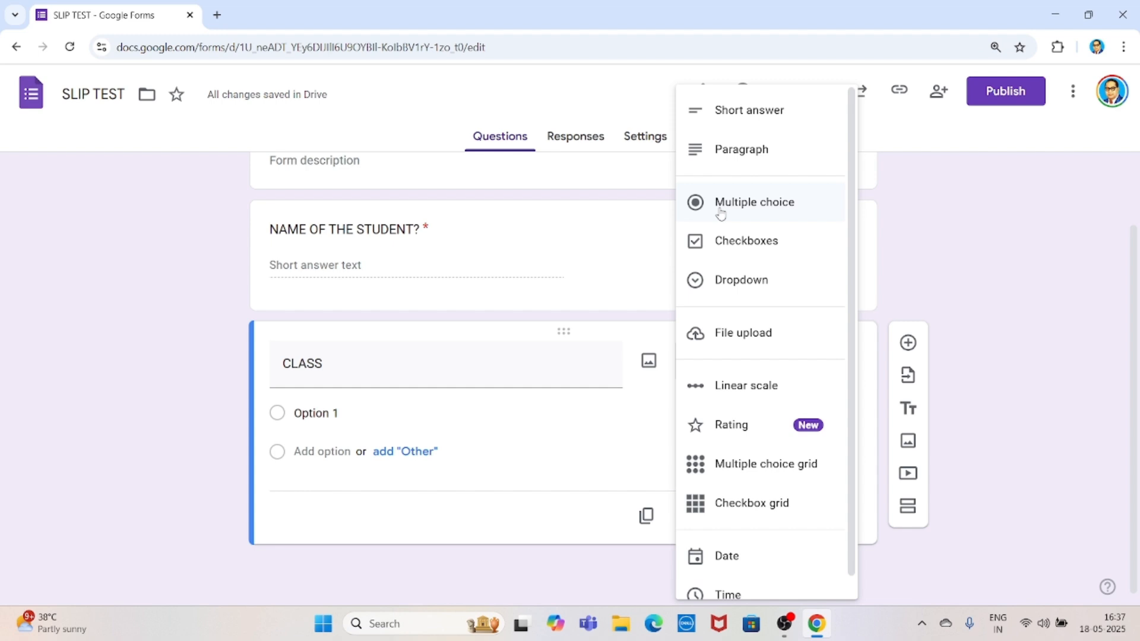
left_click(728, 280)
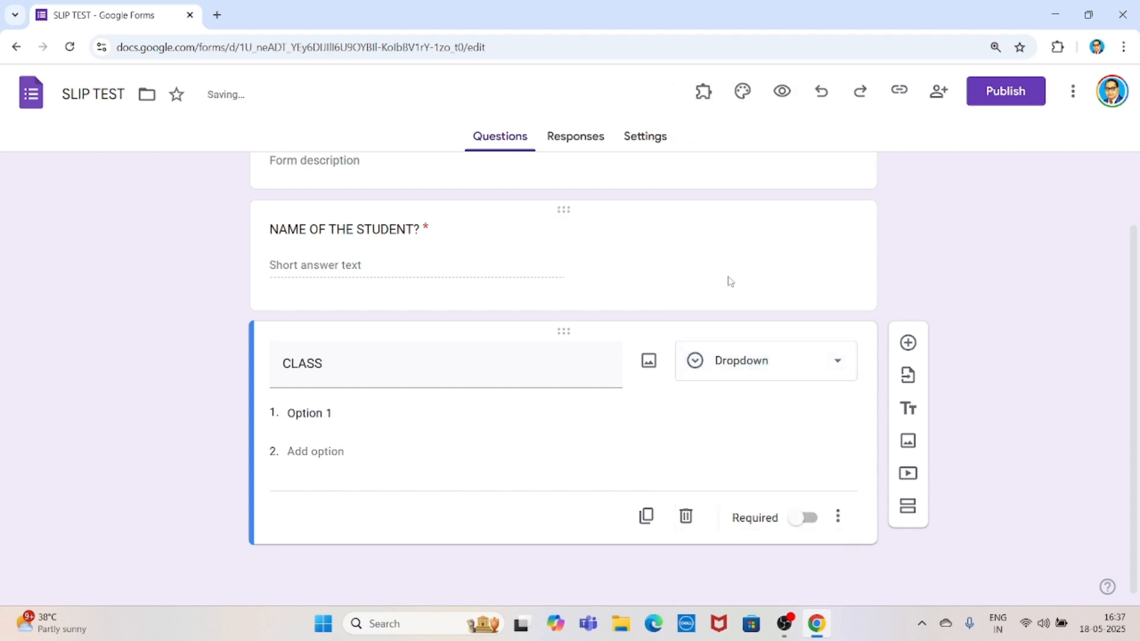
Step: Fill the CLASS dropdown with the options 6, 7, 8, 9 and 10
left_click(323, 414)
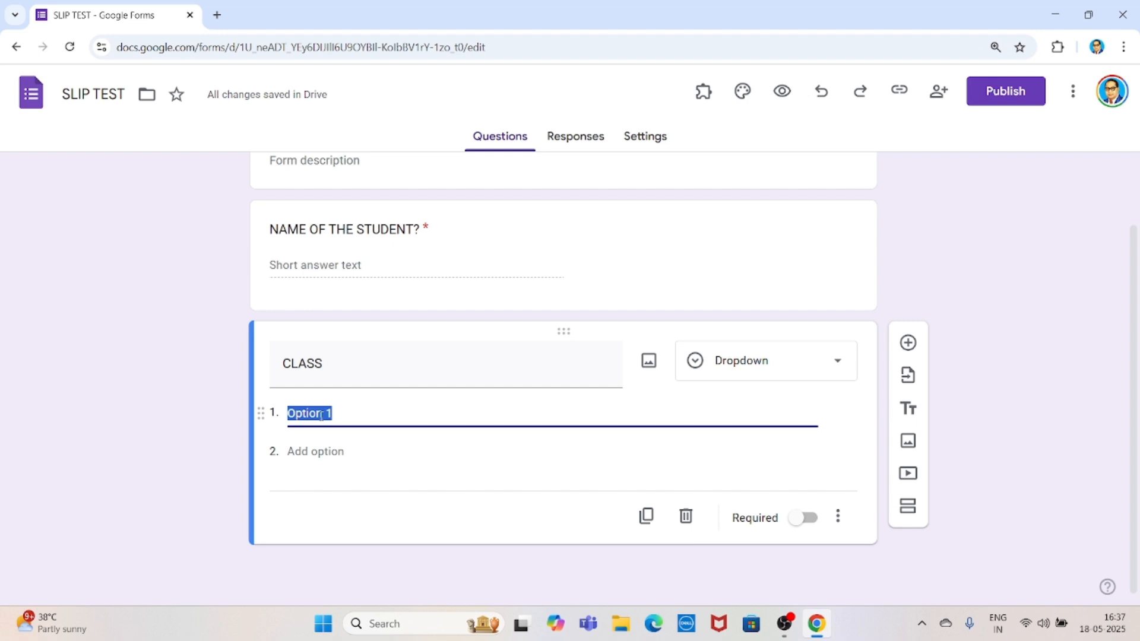
type("6")
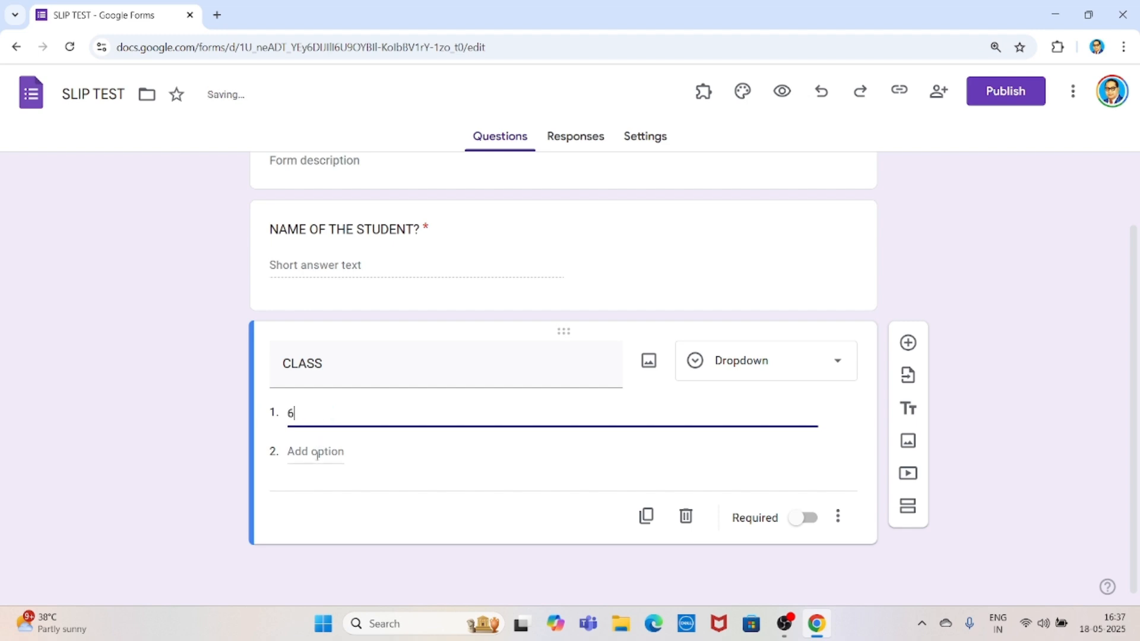
left_click(318, 453)
type("7")
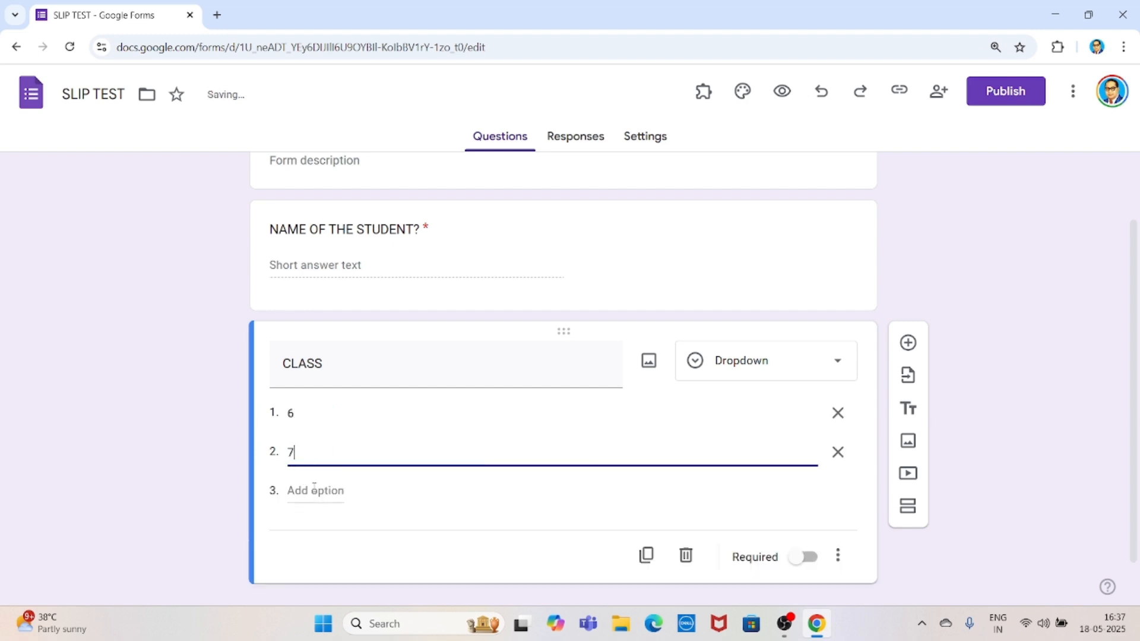
left_click(315, 490)
type("8")
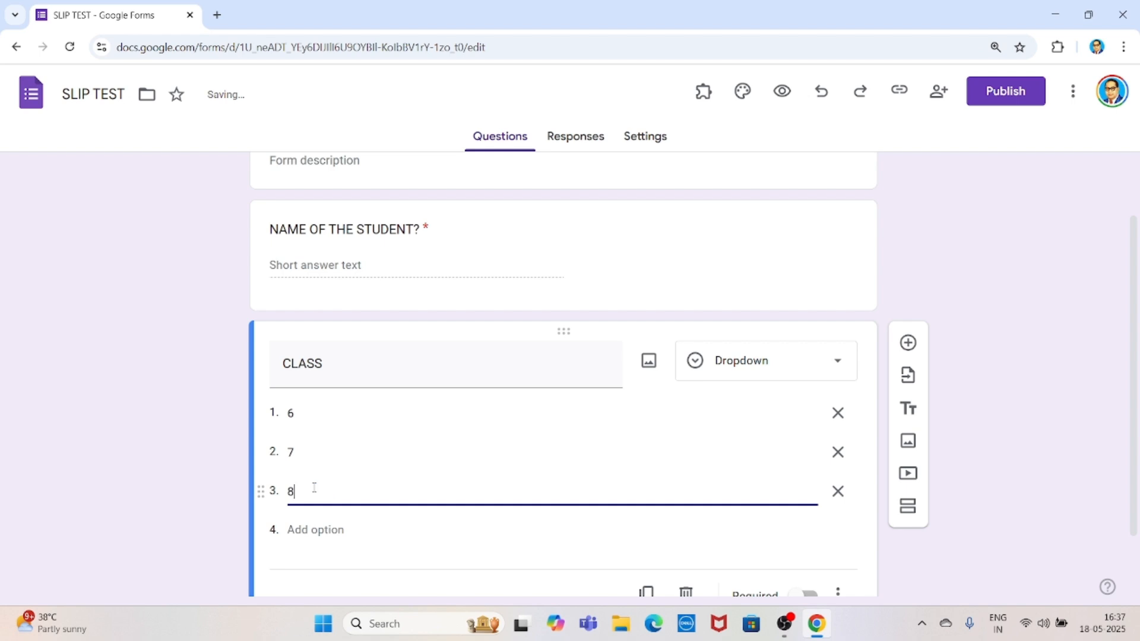
left_click(310, 531)
type("9")
scroll(310, 531, "down", 1)
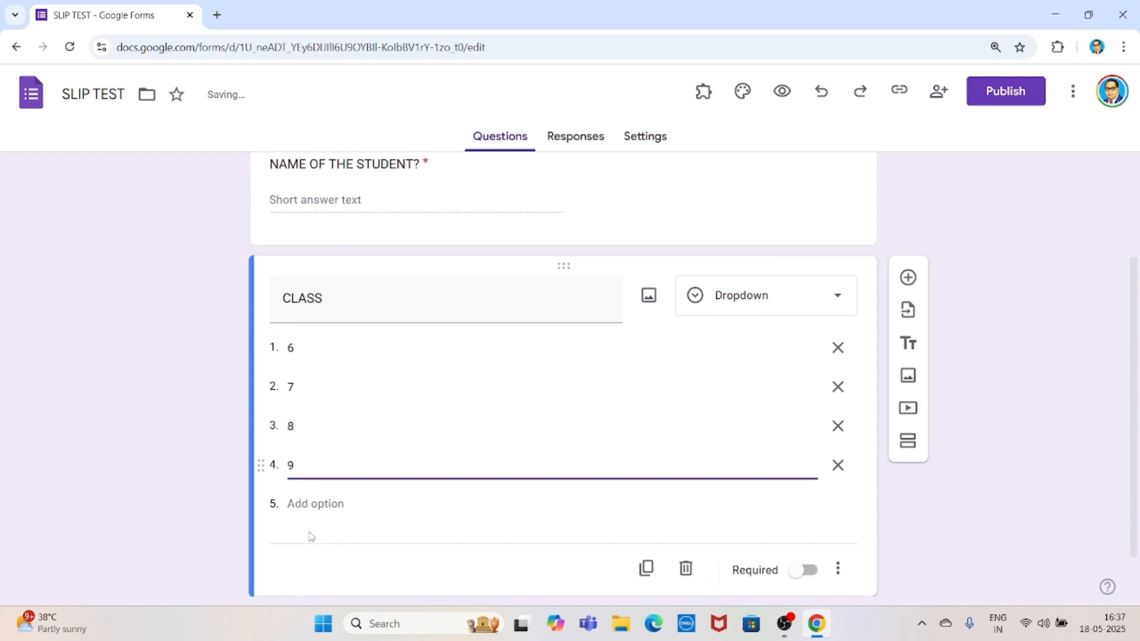
left_click(317, 505)
type("10")
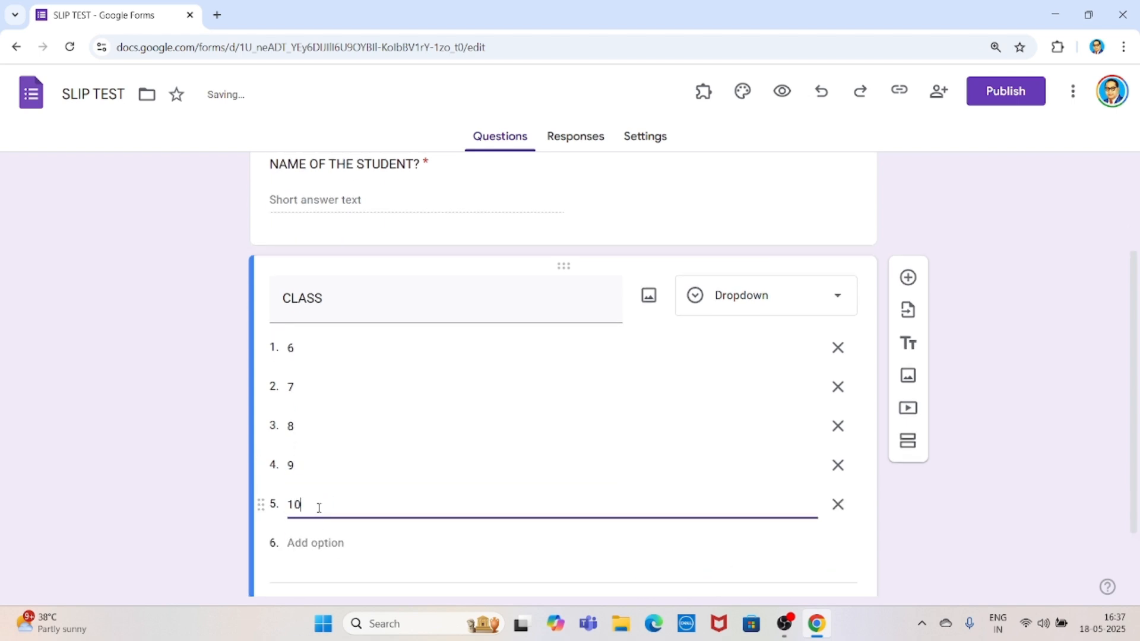
left_click(1063, 370)
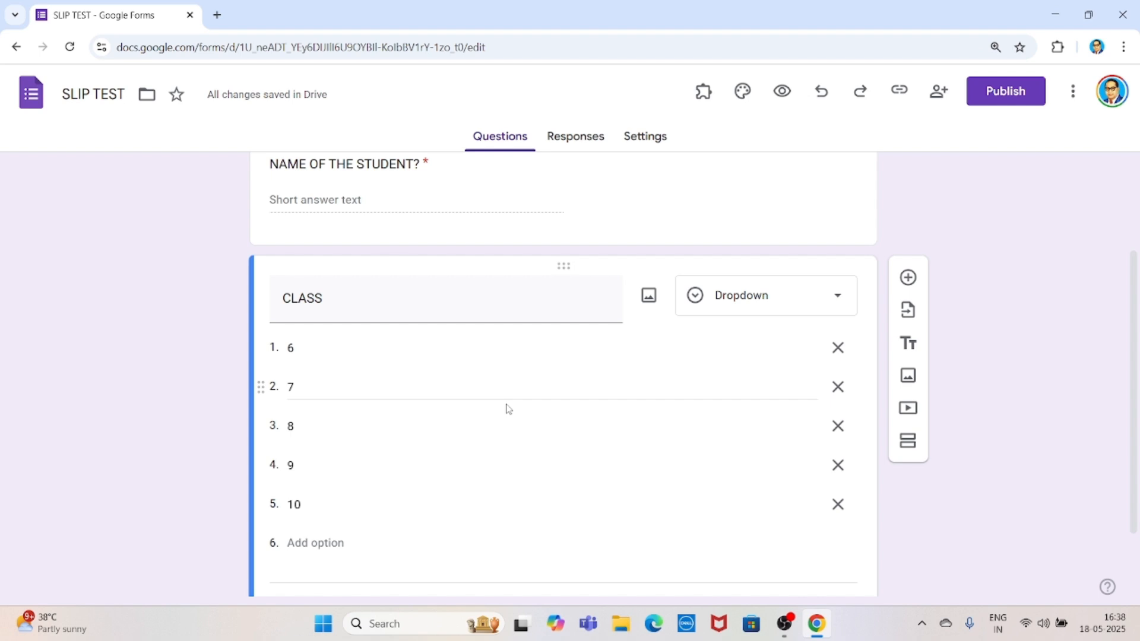
Step: Add a third question reading "WHAT IS YOU FAVOURITE COLOUR?" with Multiple choice as its answer type
left_click(909, 280)
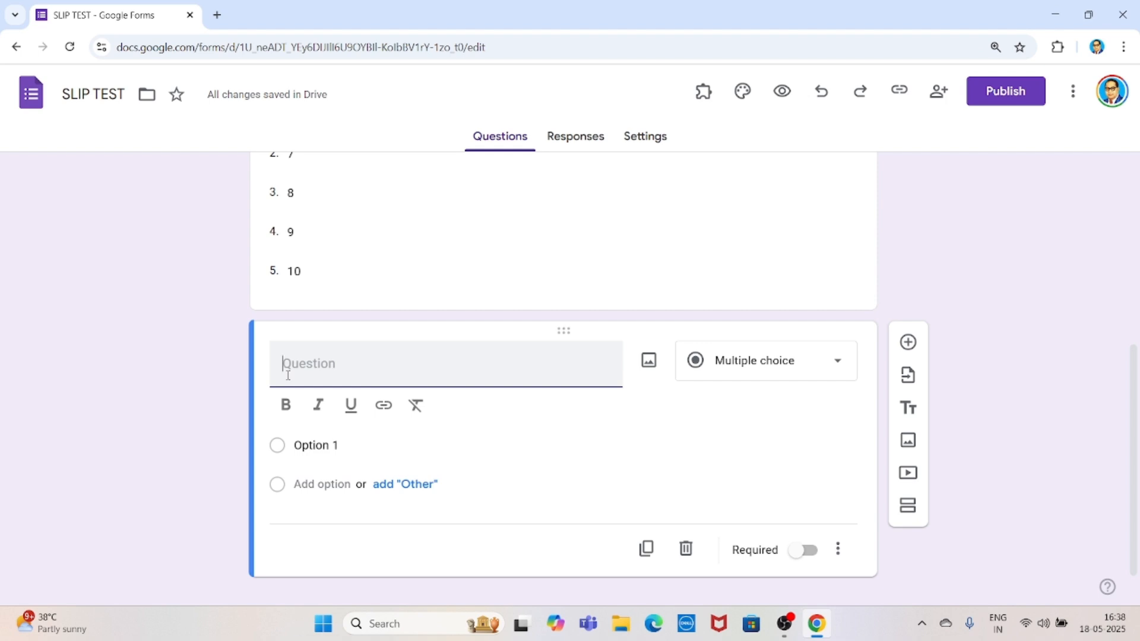
type("WHA")
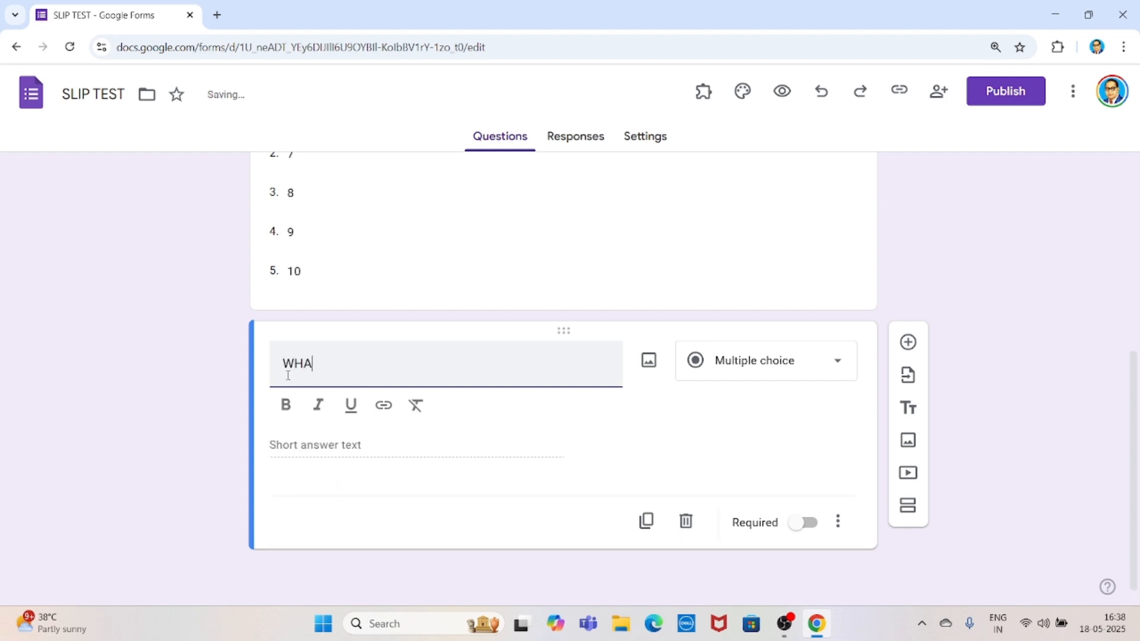
type("T IS ")
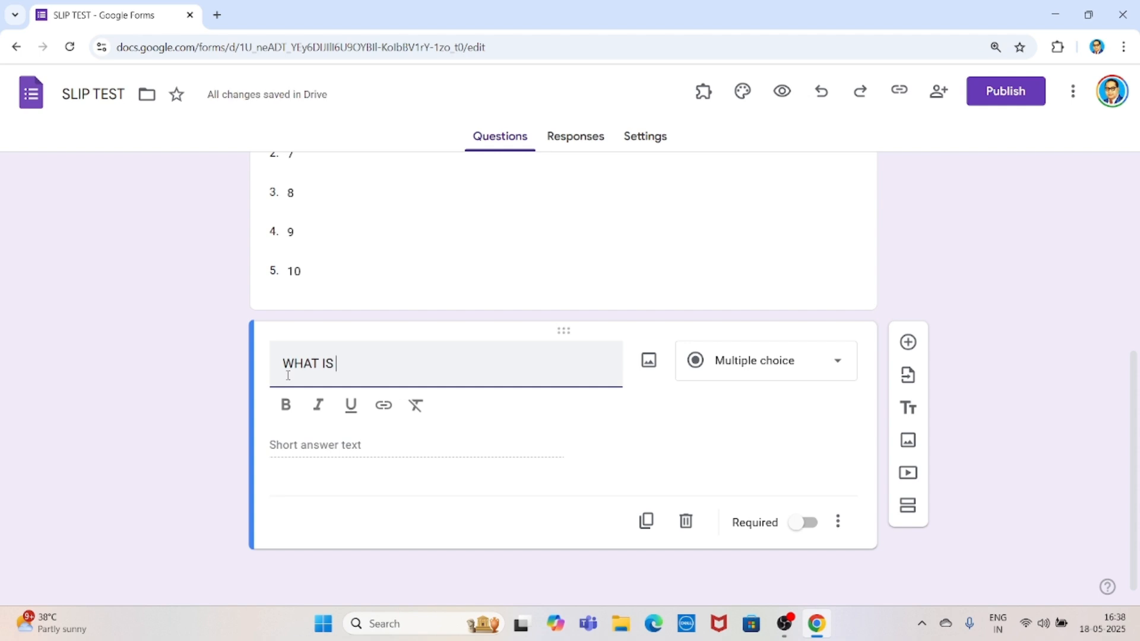
type("YOU FAVOU")
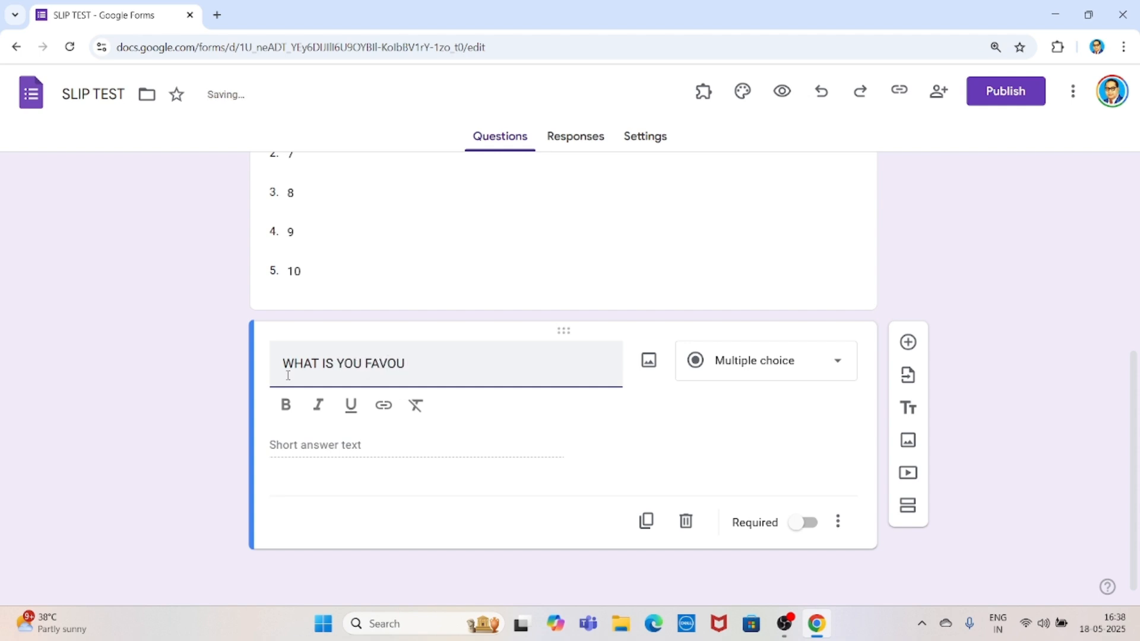
type("RITE COLOUR")
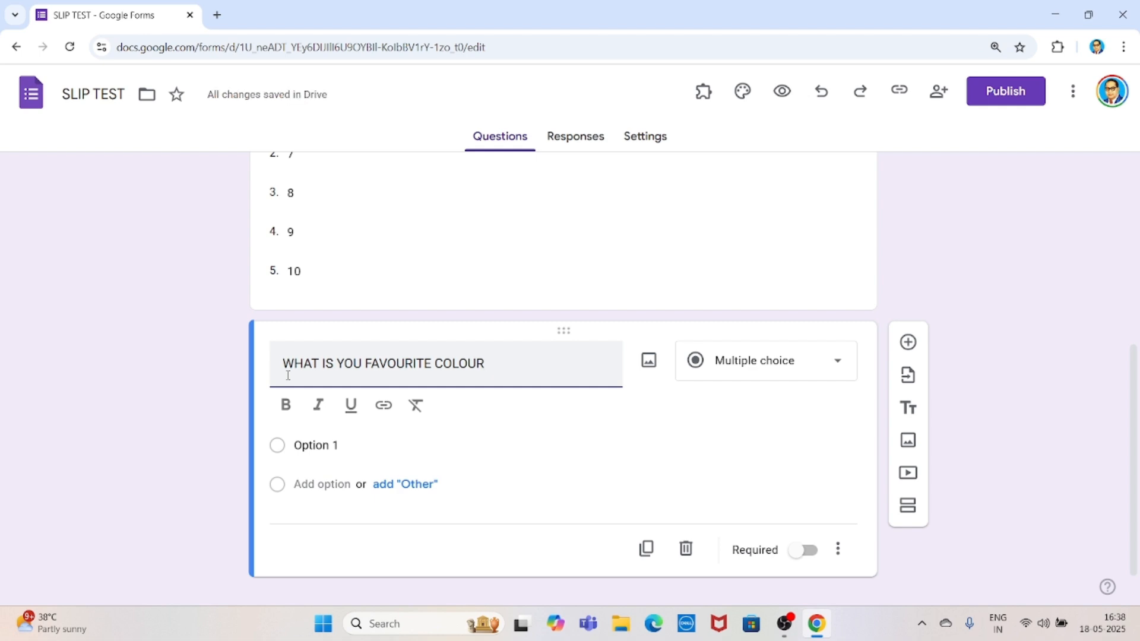
type("?")
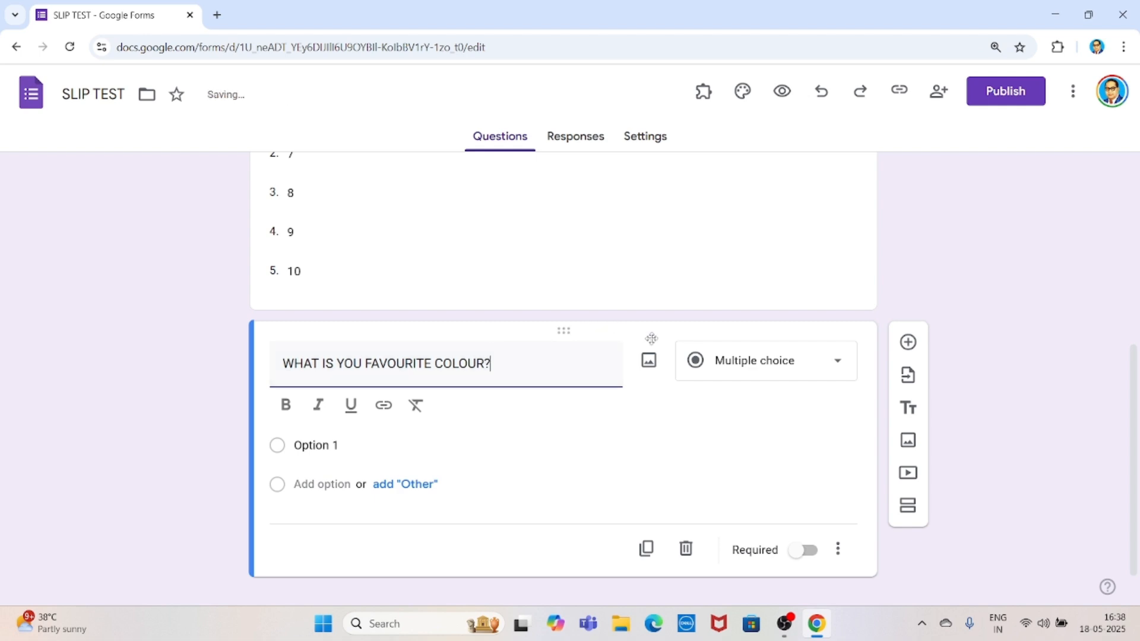
left_click(751, 367)
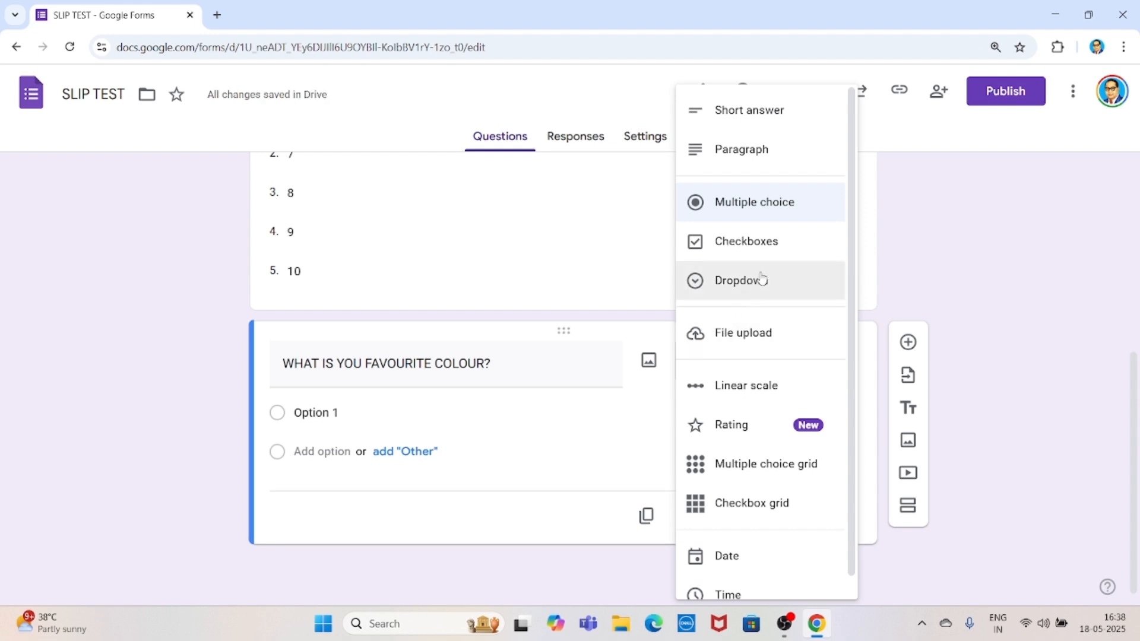
left_click(753, 207)
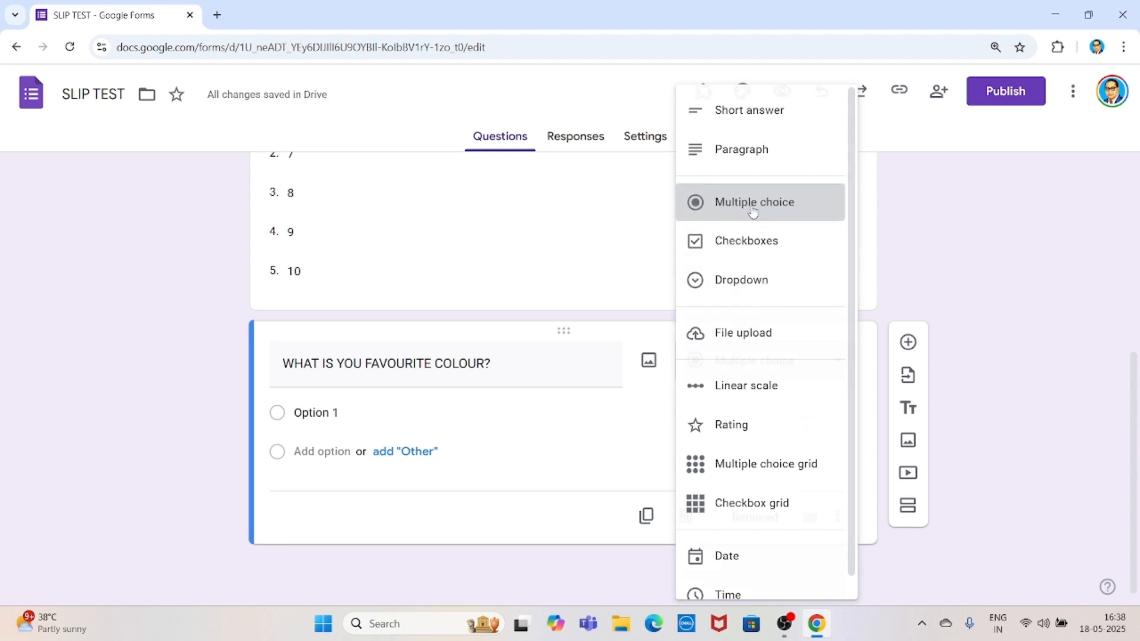
Step: Replace the favourite colour question's default first option with BLUE
left_click(281, 415)
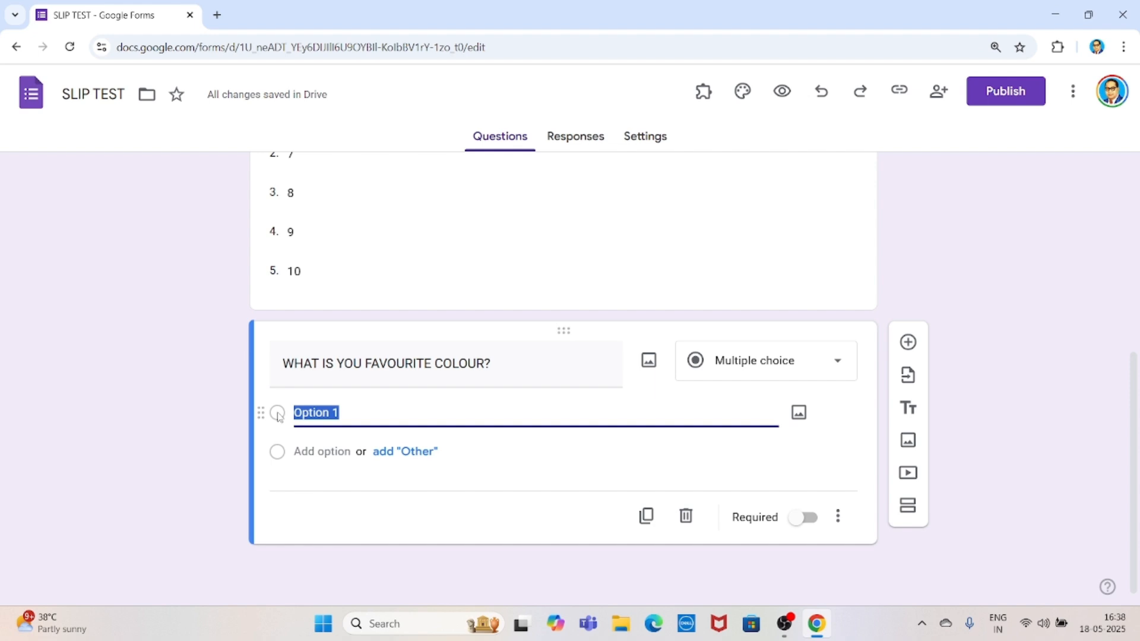
left_click(355, 419)
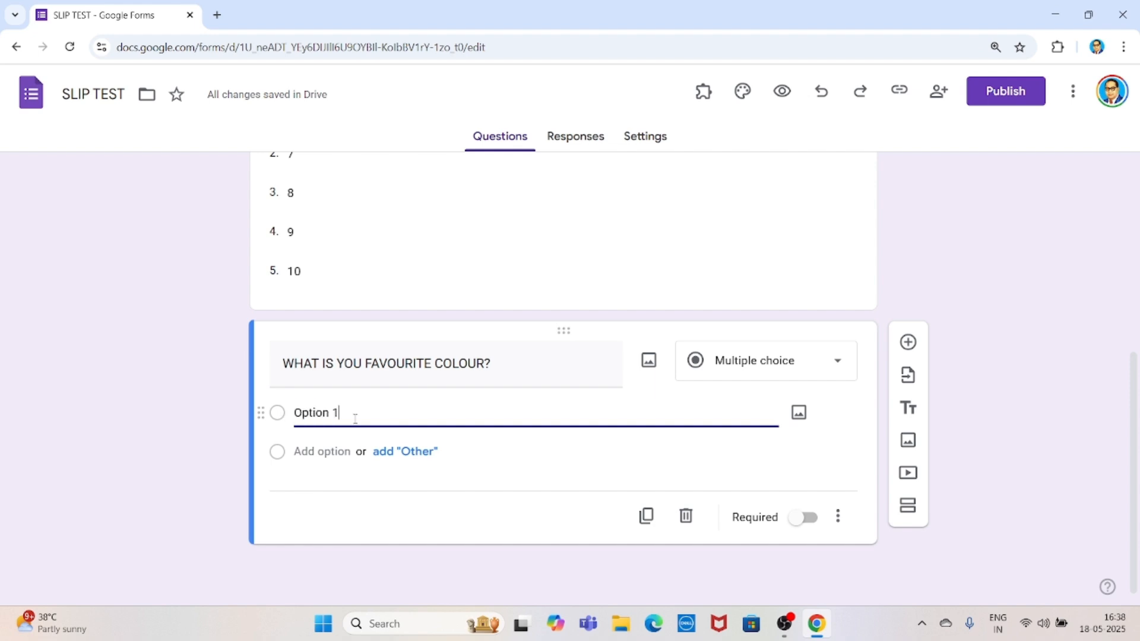
key("BackSpace")
key("BackSpace")
key("BackSpace")
key("BackSpace")
key("BackSpace")
key("BackSpace")
key("BackSpace")
key("BackSpace")
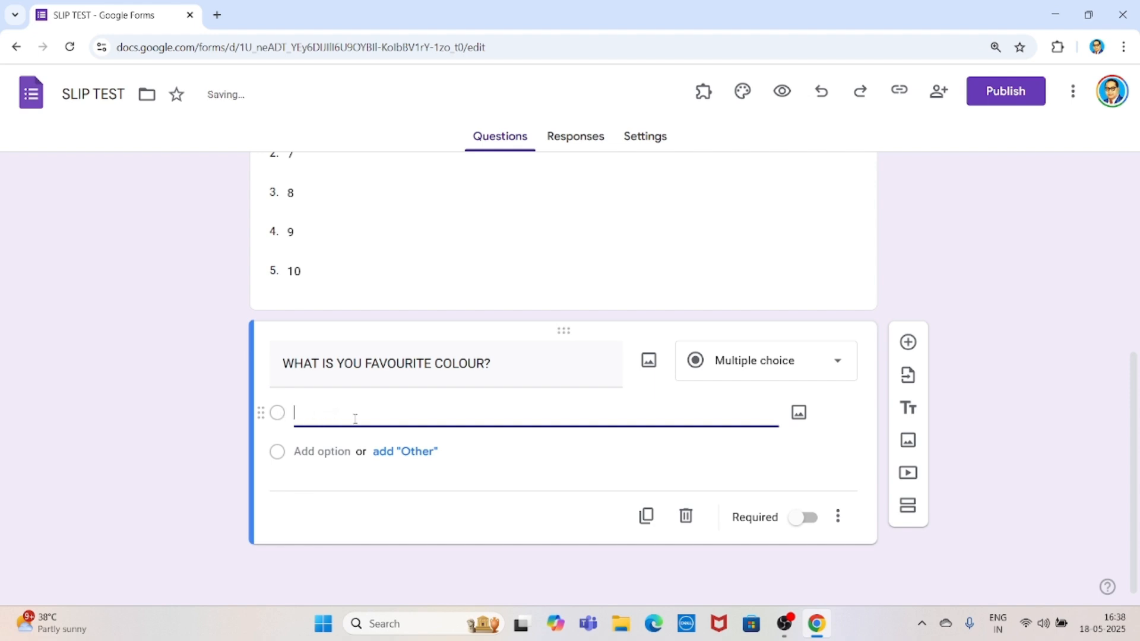
type("BLUE")
Step: Add BLACK, WHITE and RED as further options of the favourite colour question
left_click(321, 451)
type("B")
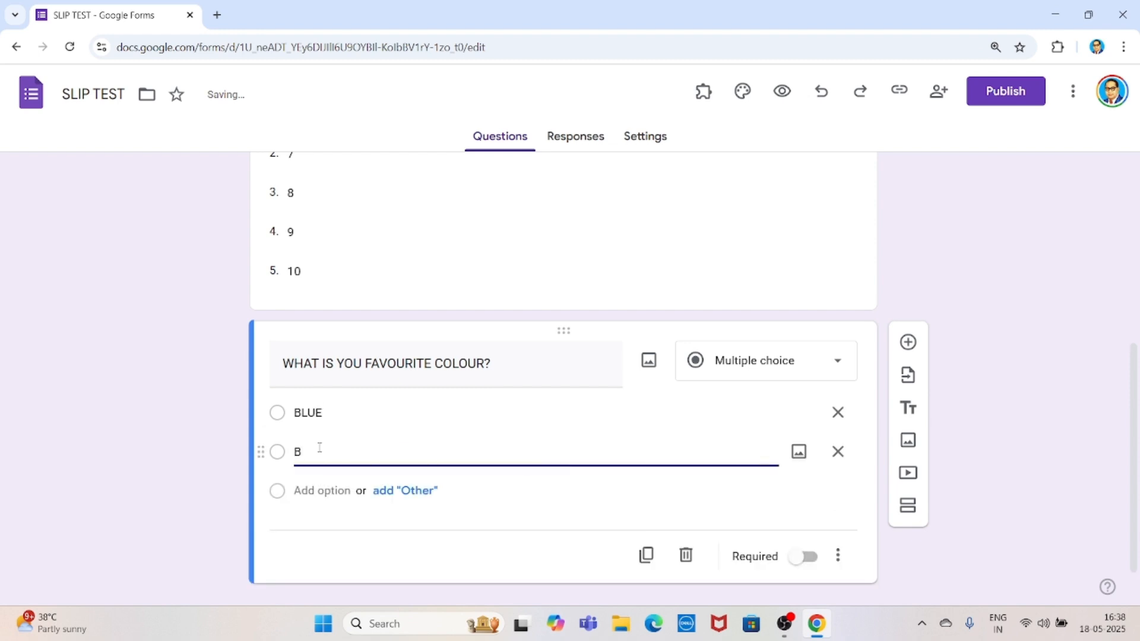
type("LACK")
left_click(319, 490)
type("WHI")
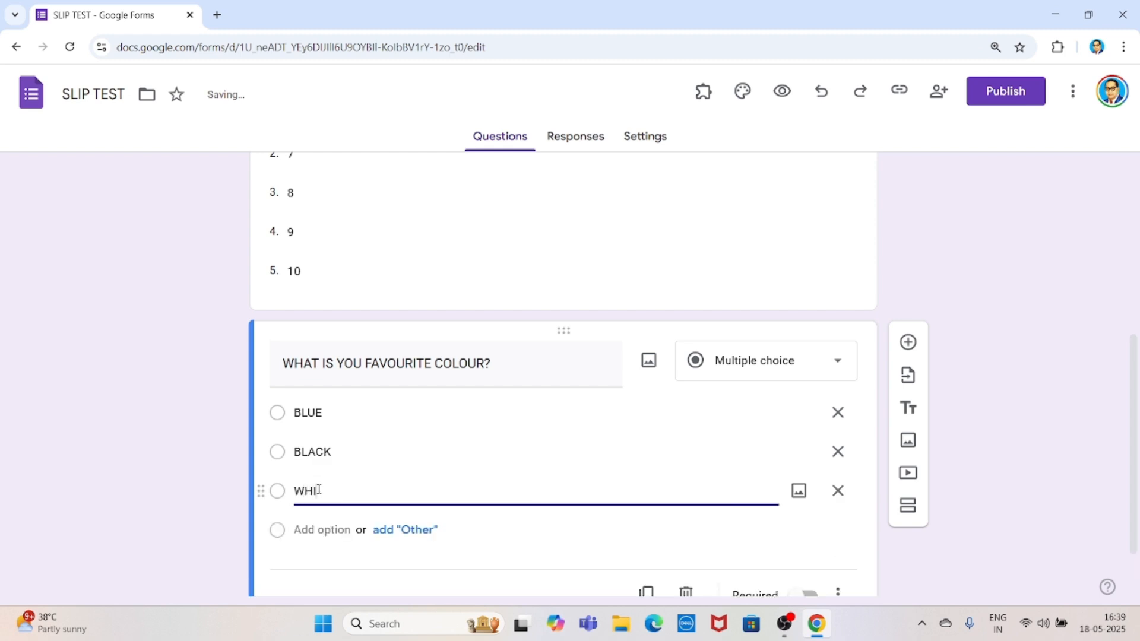
type("TE")
left_click(317, 528)
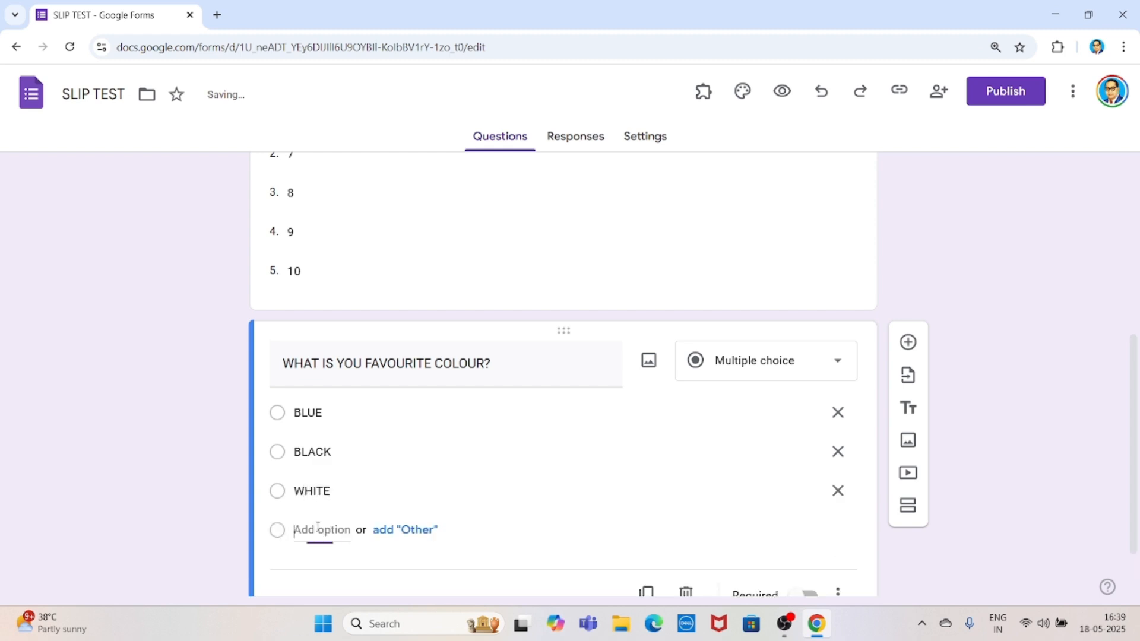
type("RED")
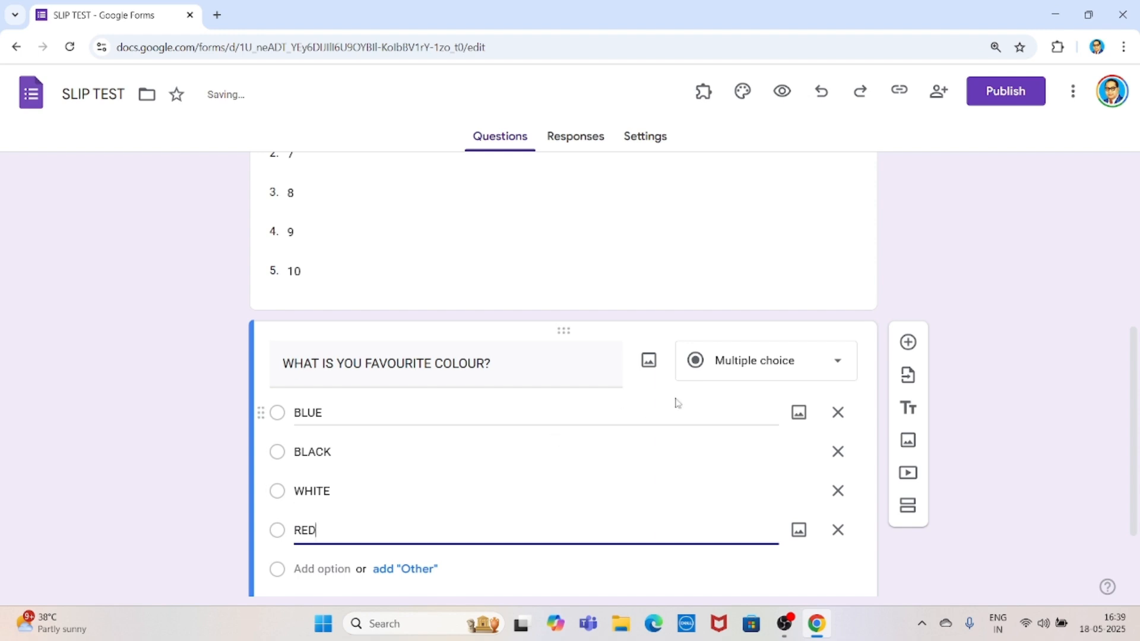
left_click(1093, 386)
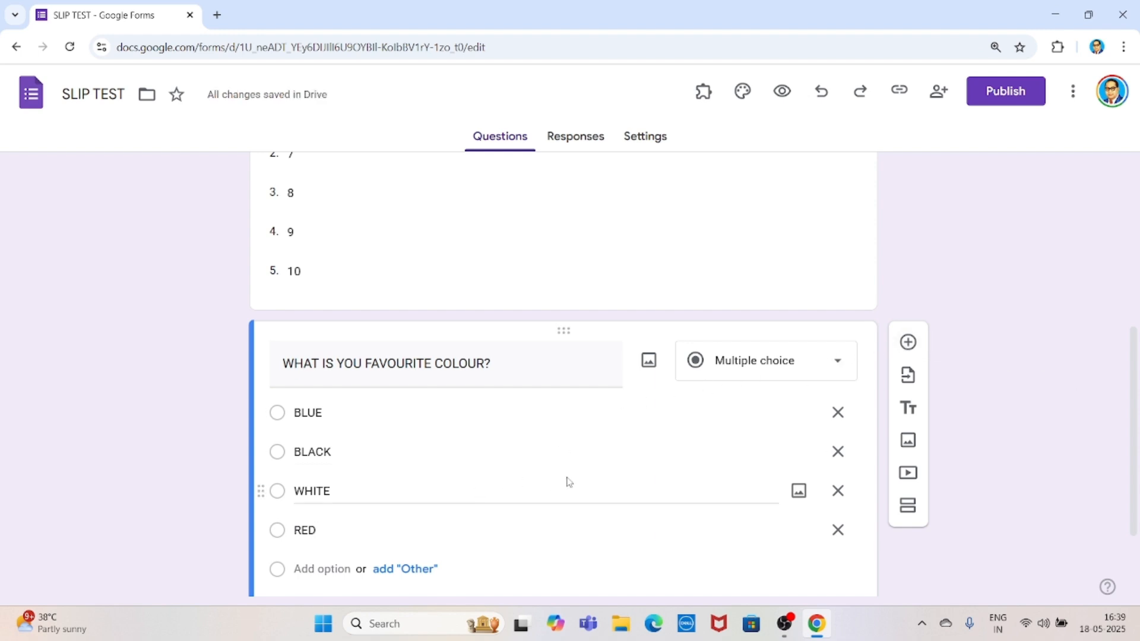
Step: Make the CLASS dropdown question required
scroll(652, 280, "up", 2)
scroll(652, 280, "up", 1)
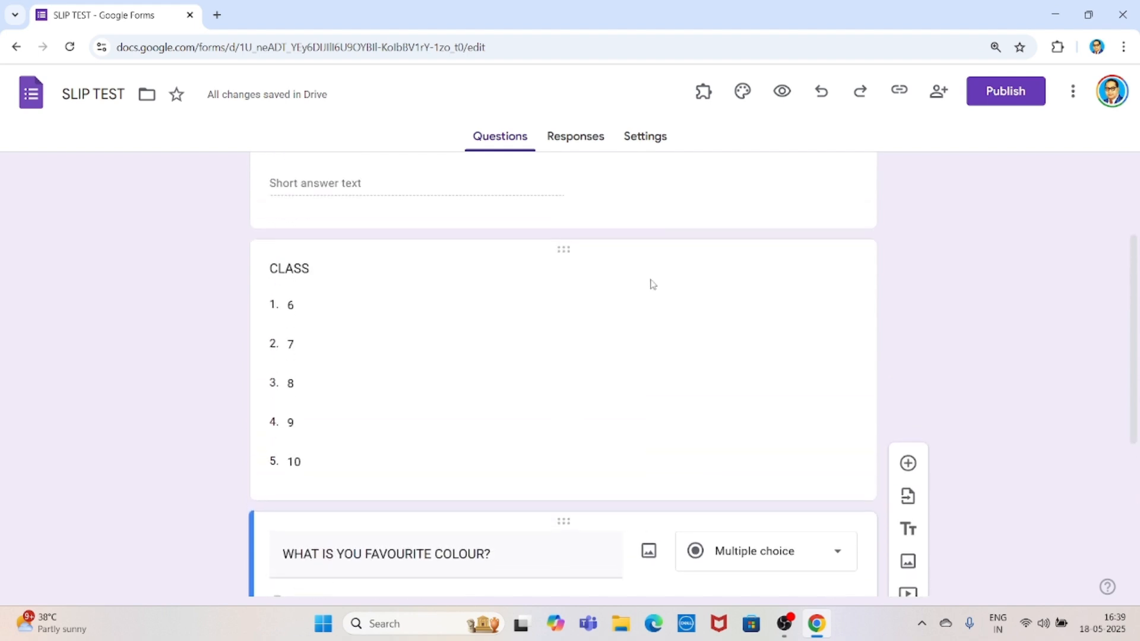
left_click(346, 267)
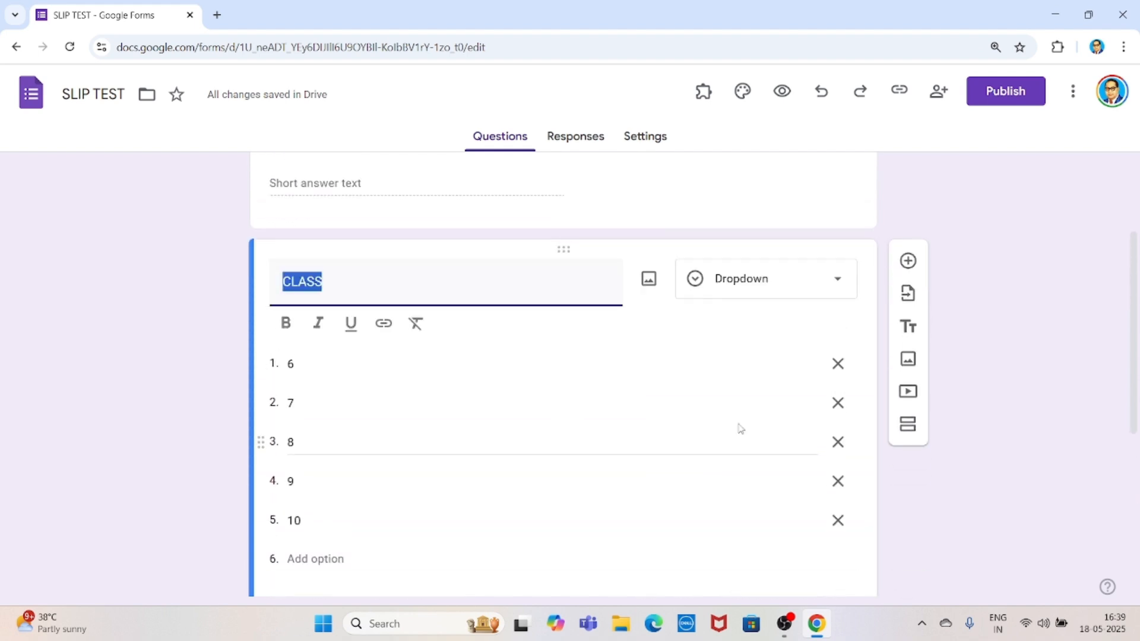
scroll(741, 429, "down", 2)
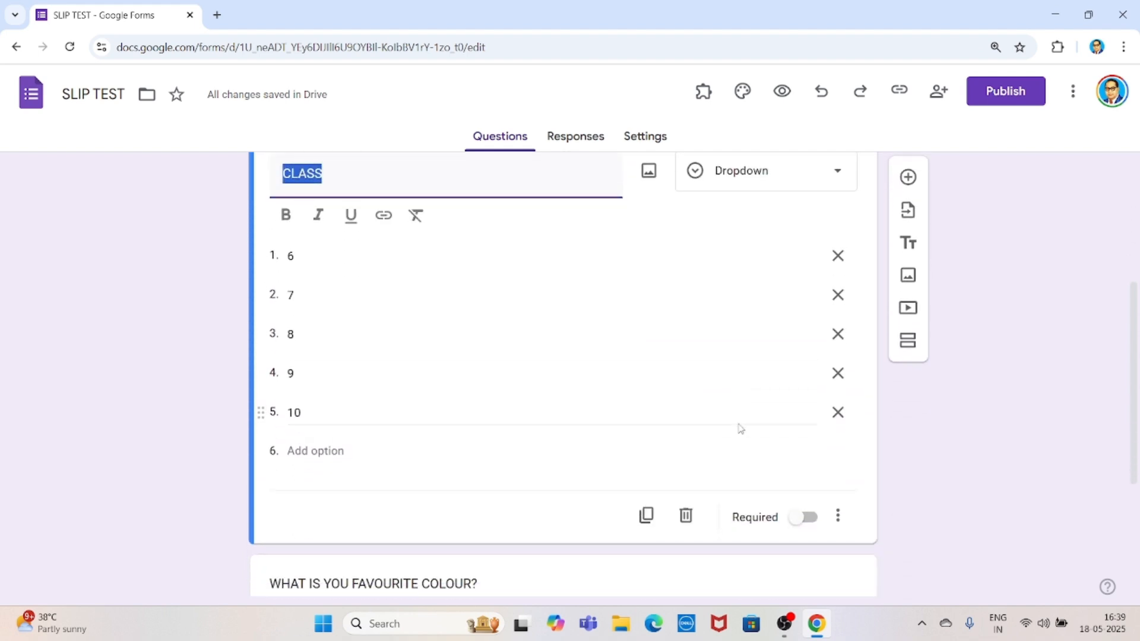
left_click(815, 520)
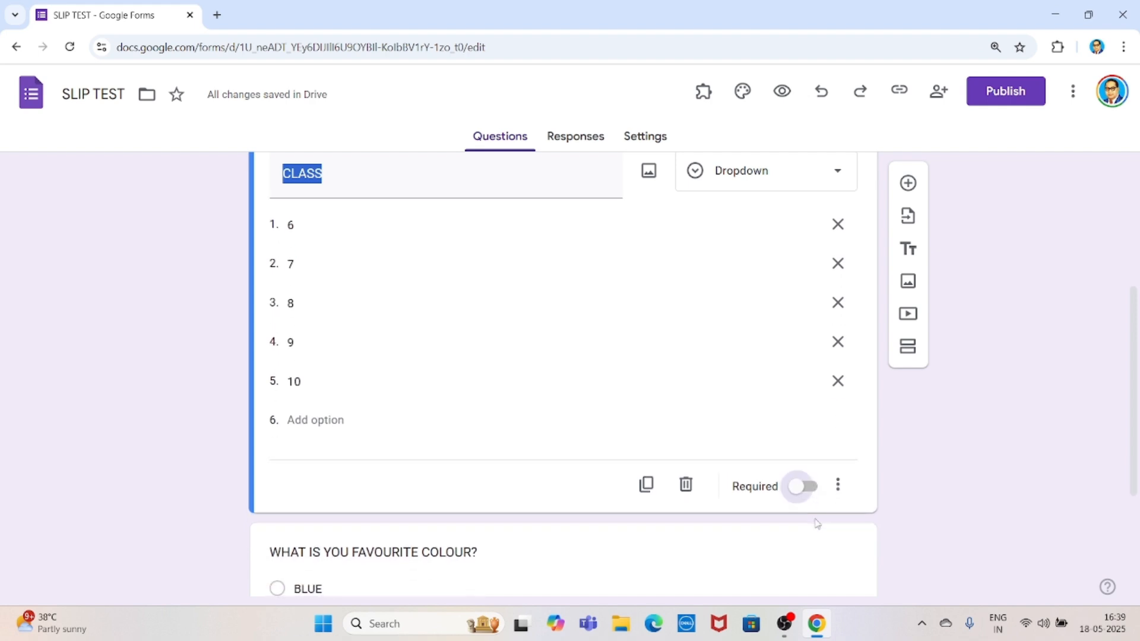
left_click(805, 485)
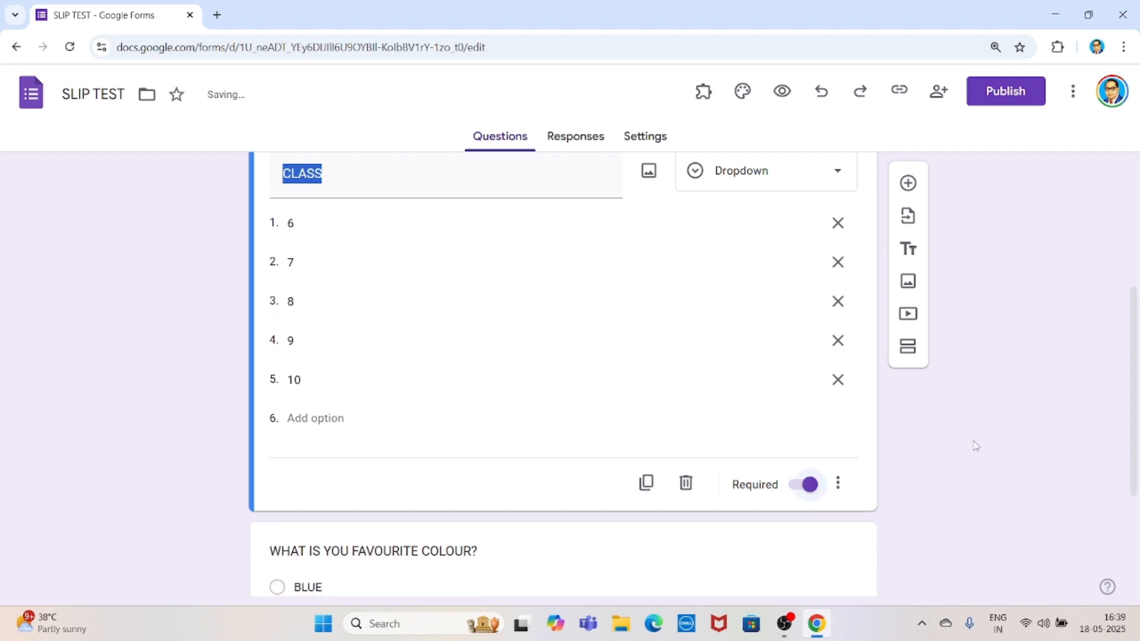
Step: Make the favourite colour question required
scroll(976, 446, "down", 3)
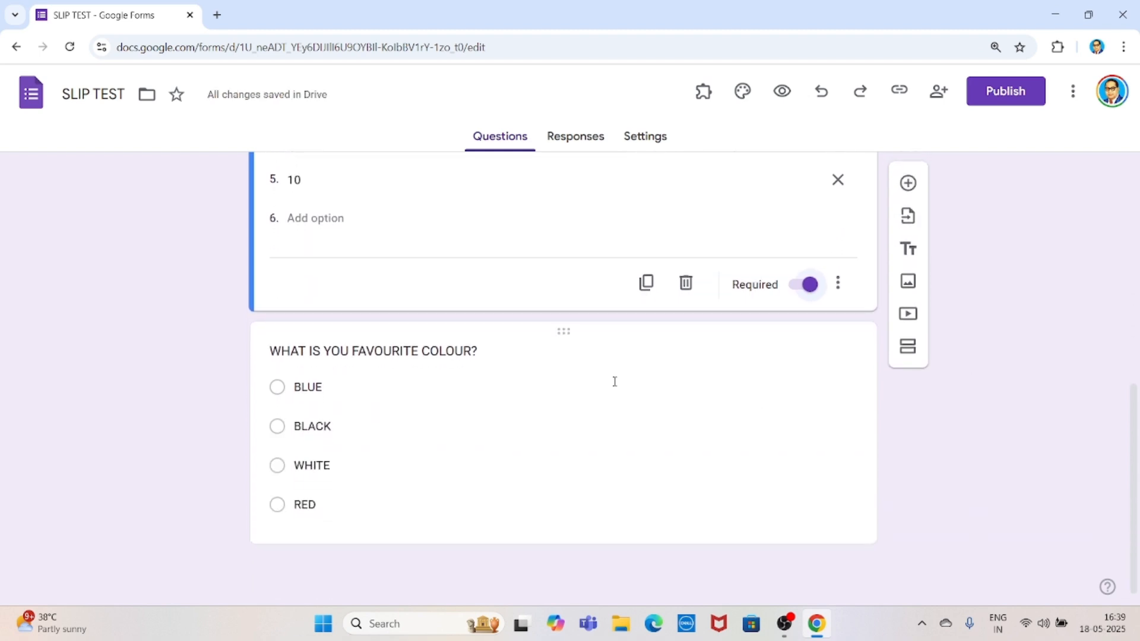
left_click(433, 372)
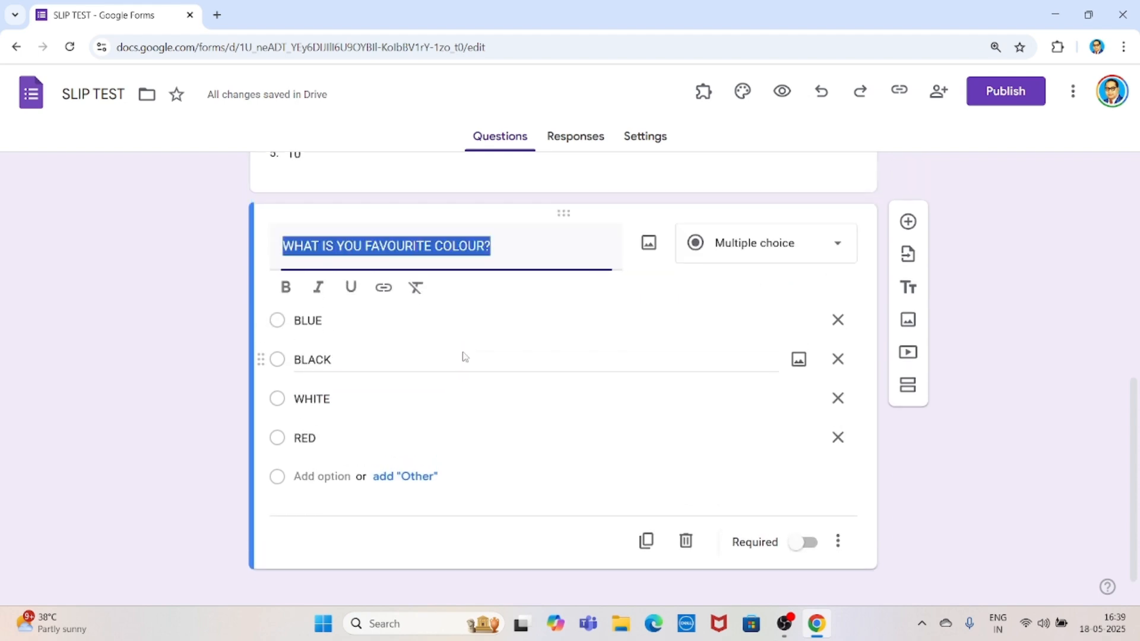
left_click(814, 555)
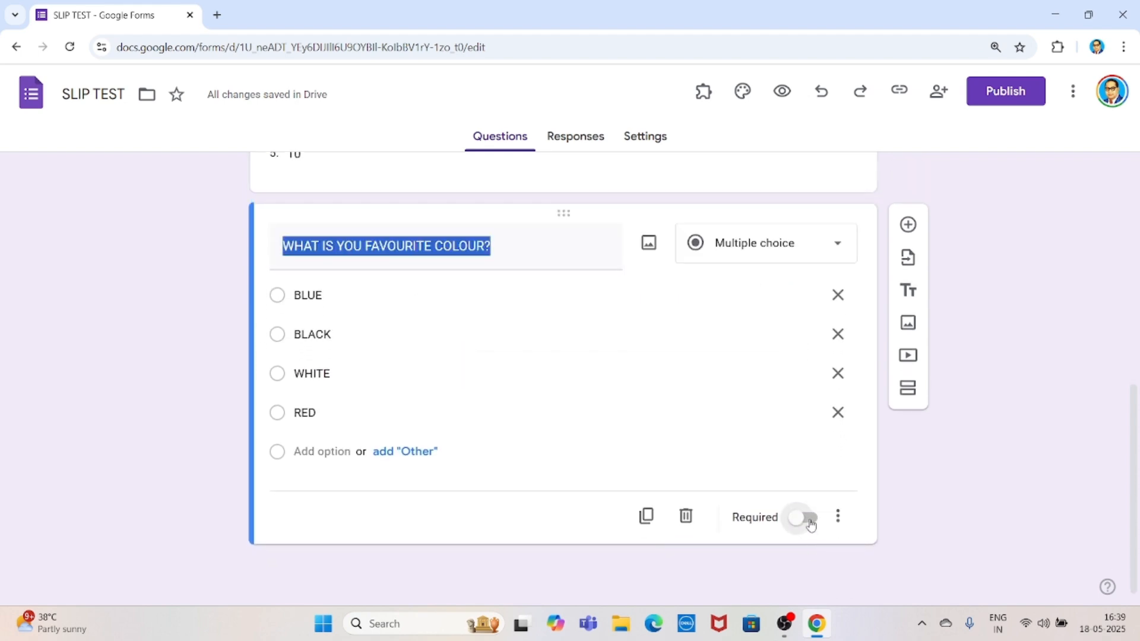
left_click(811, 518)
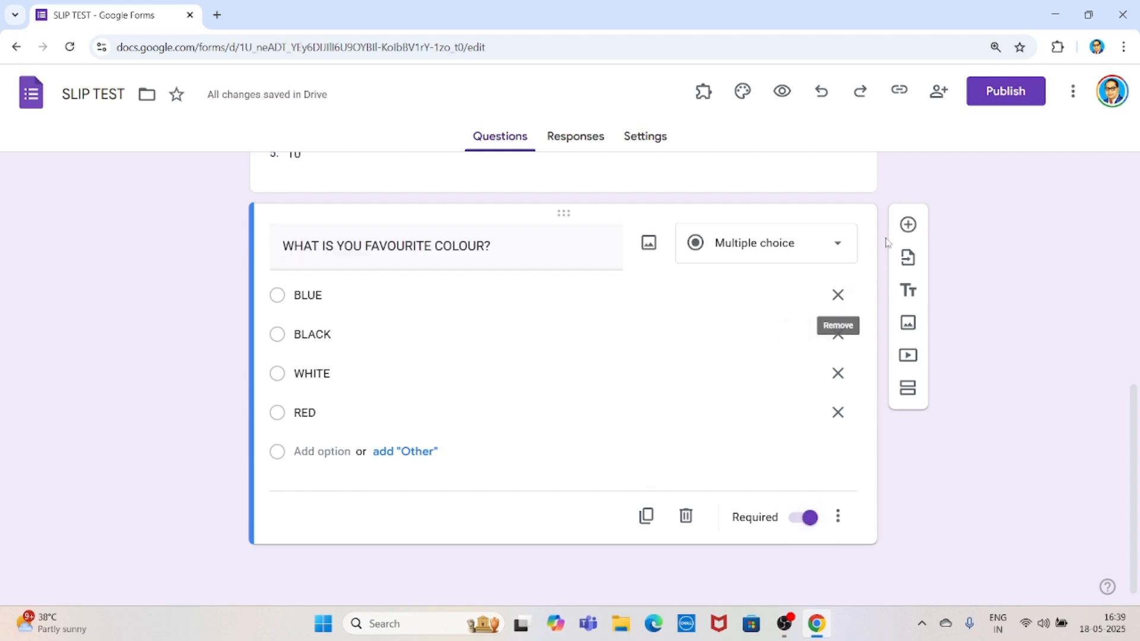
Step: Add a fourth question below the favourite colour question and set its answer type to Checkboxes
left_click(909, 224)
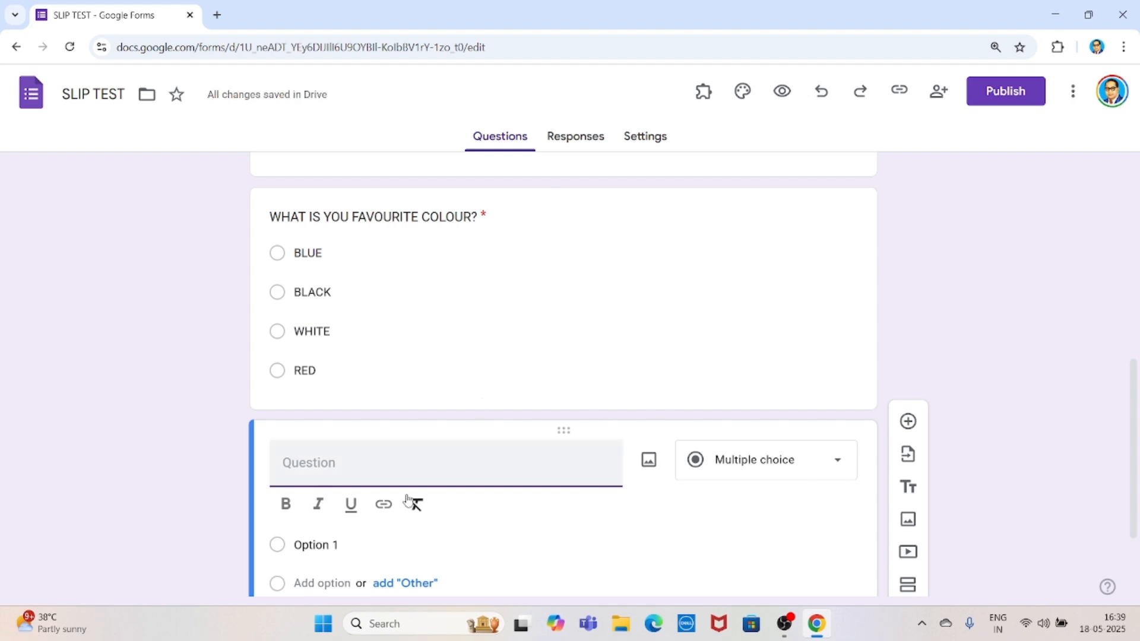
left_click(758, 473)
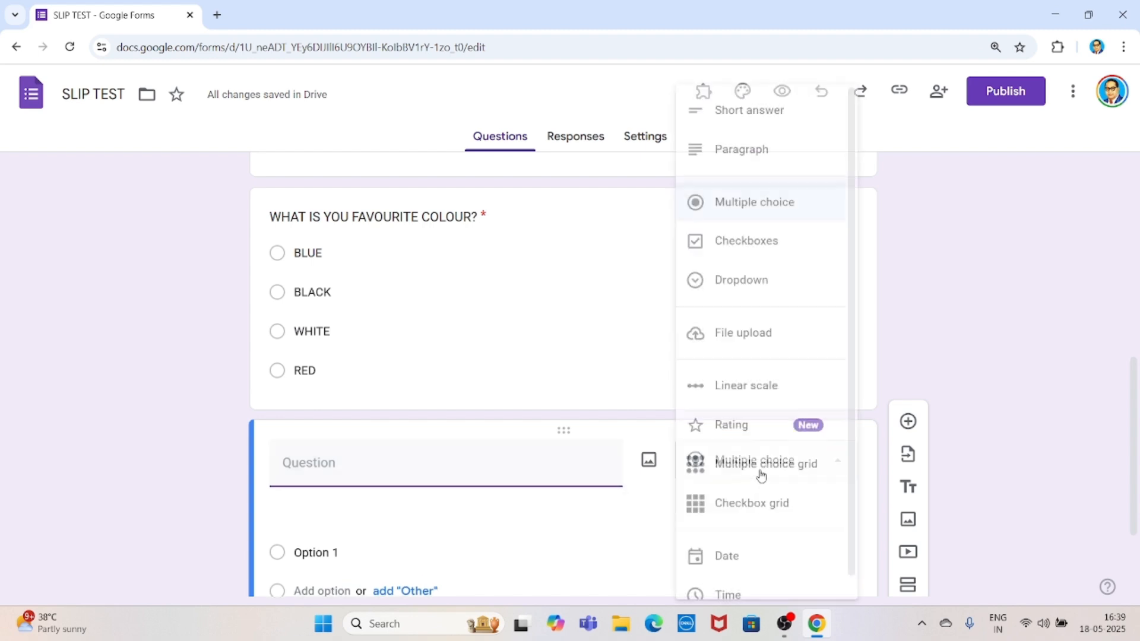
left_click(746, 244)
Step: Enter "Who is your favourite teacher" as the checkbox question's text, using the suggested spelling "favourite"
left_click(325, 463)
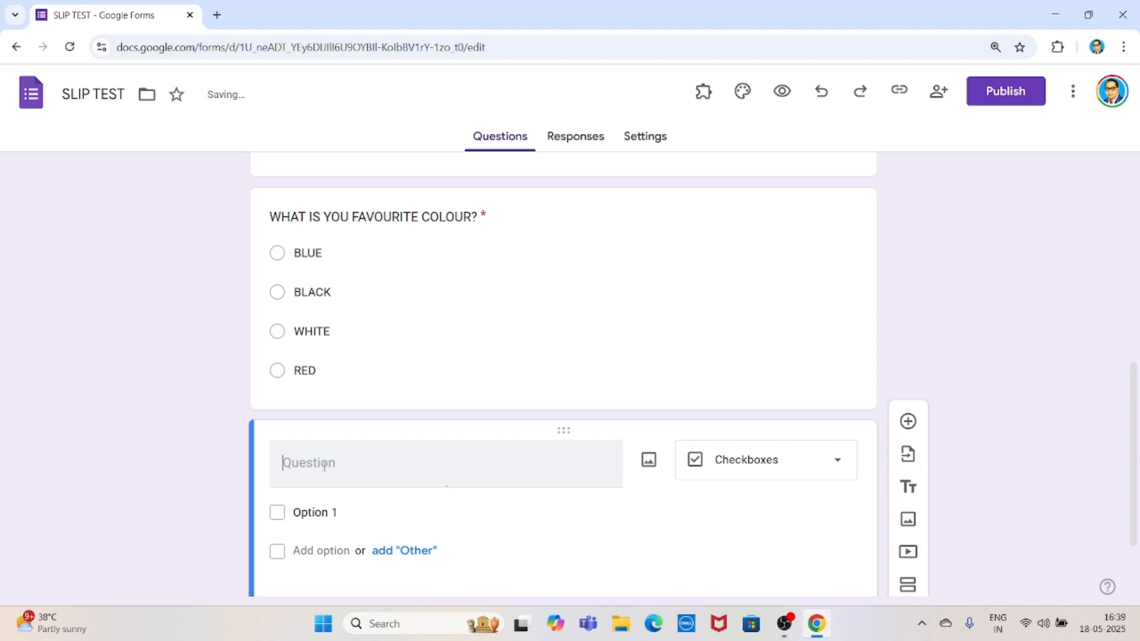
type("Who is y")
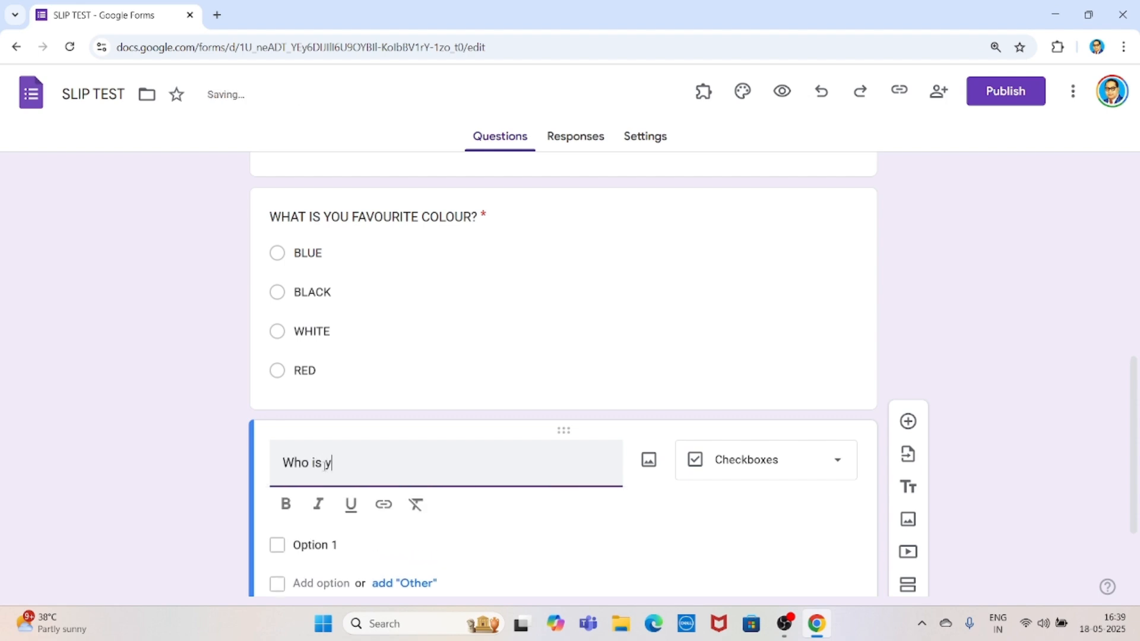
type("our fa")
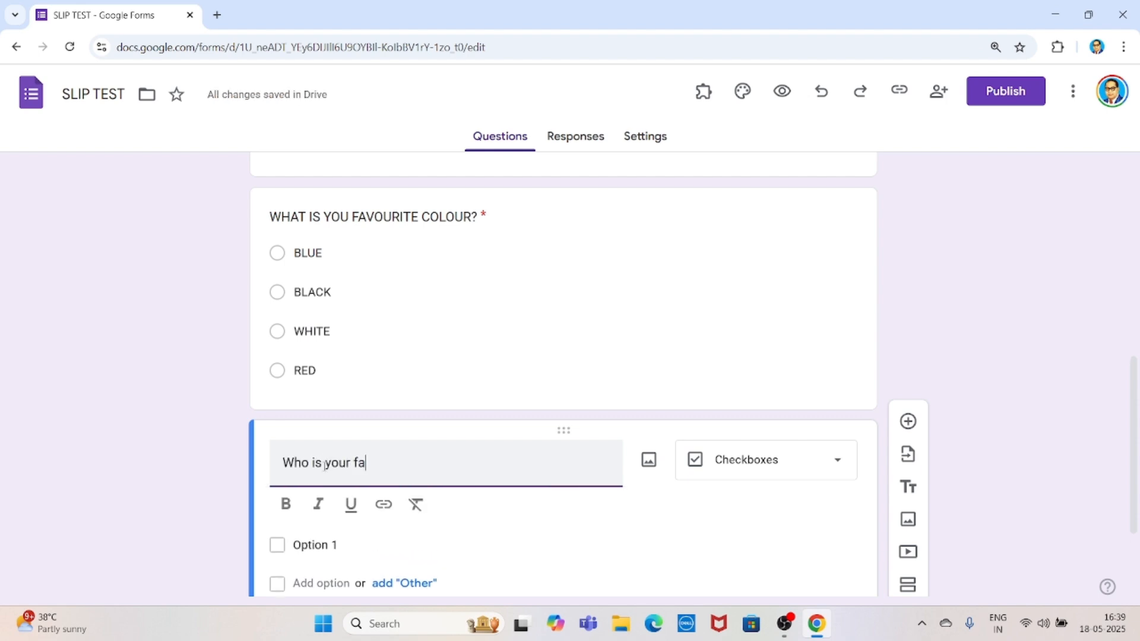
type("vo")
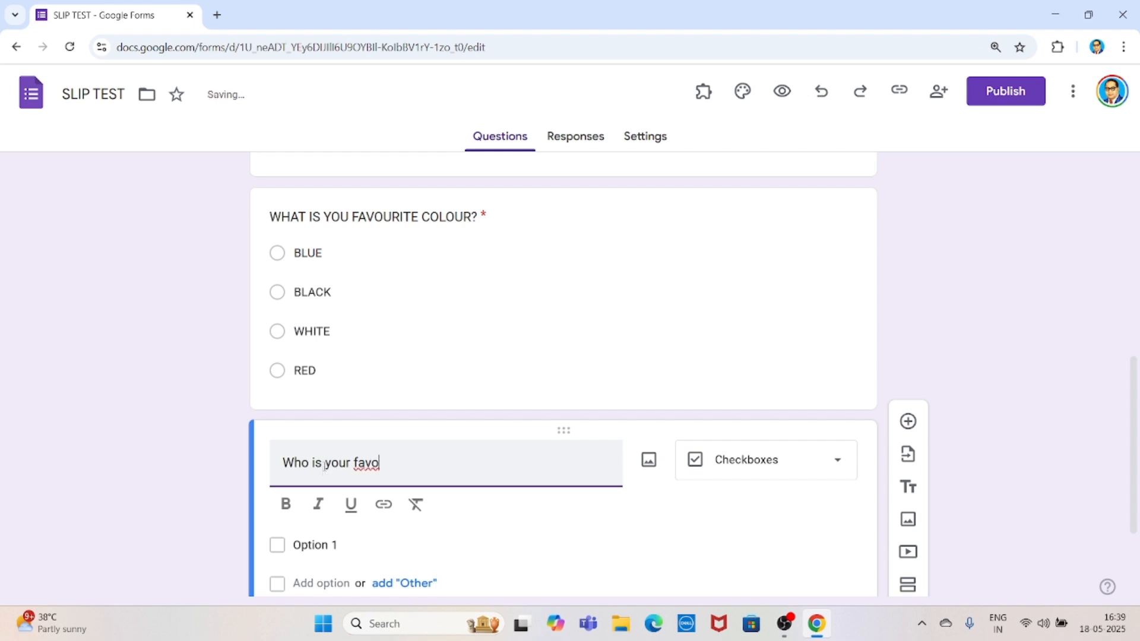
type("rite ")
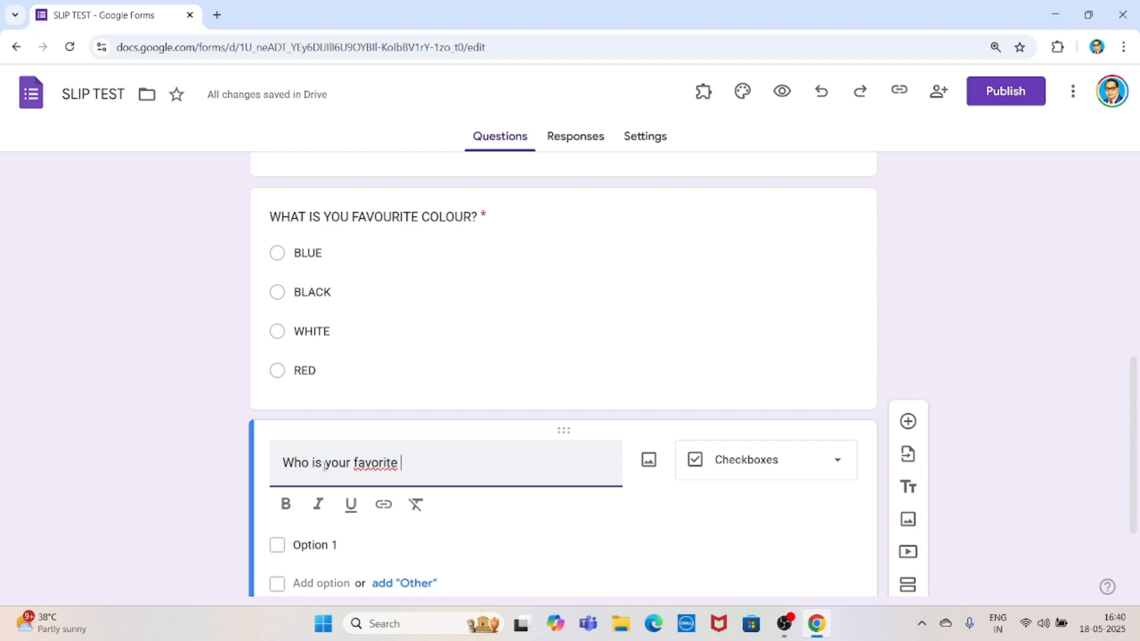
type("teacher")
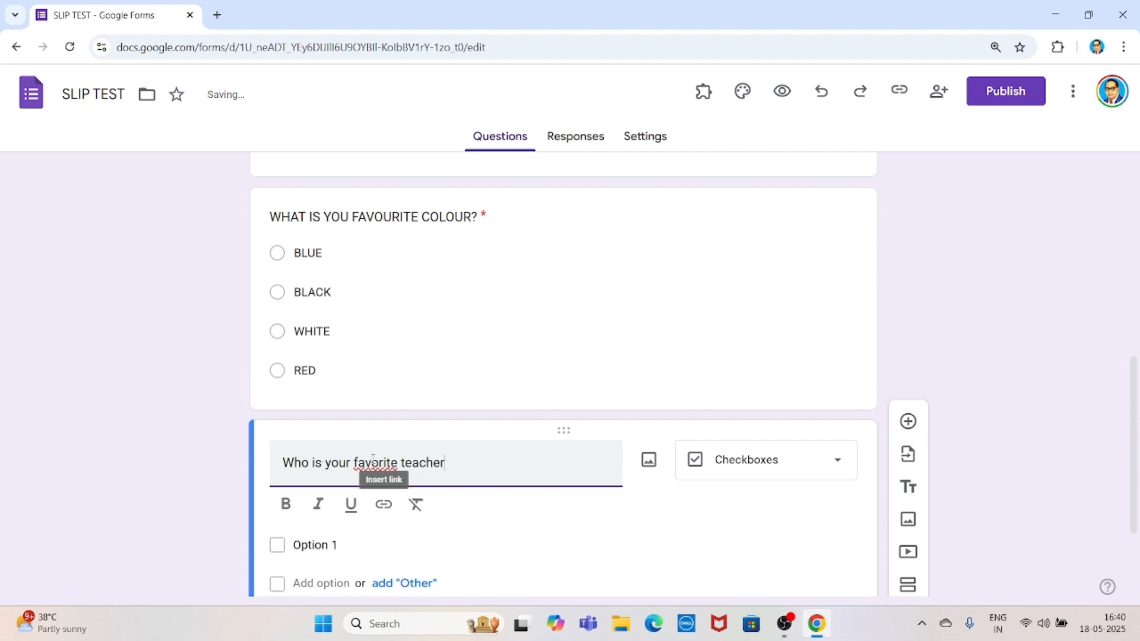
right_click(373, 462)
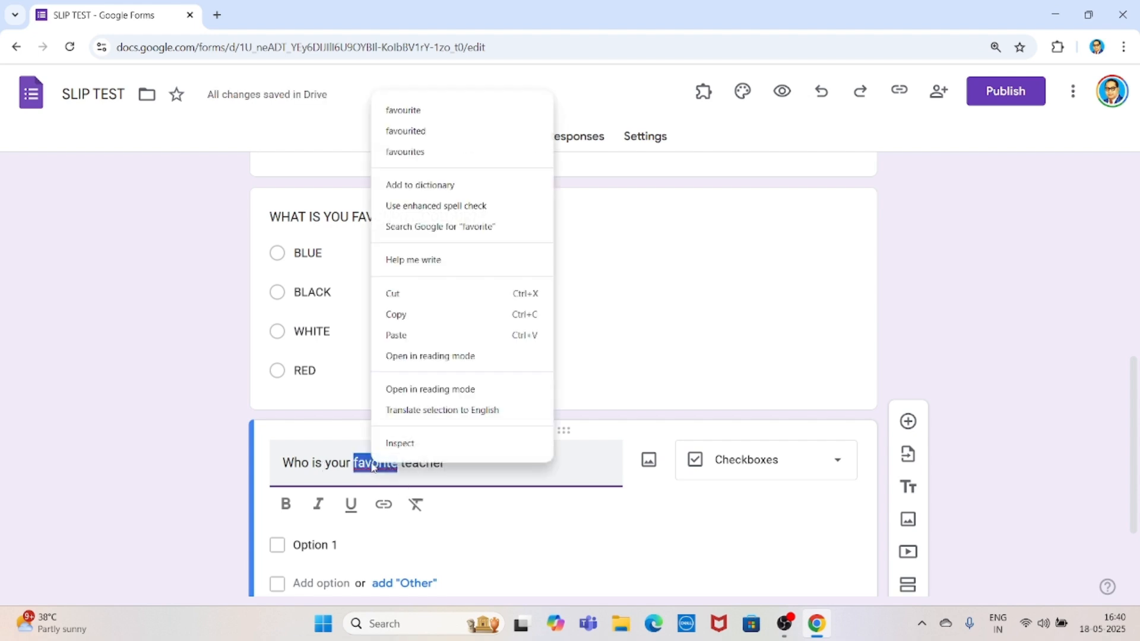
left_click(406, 112)
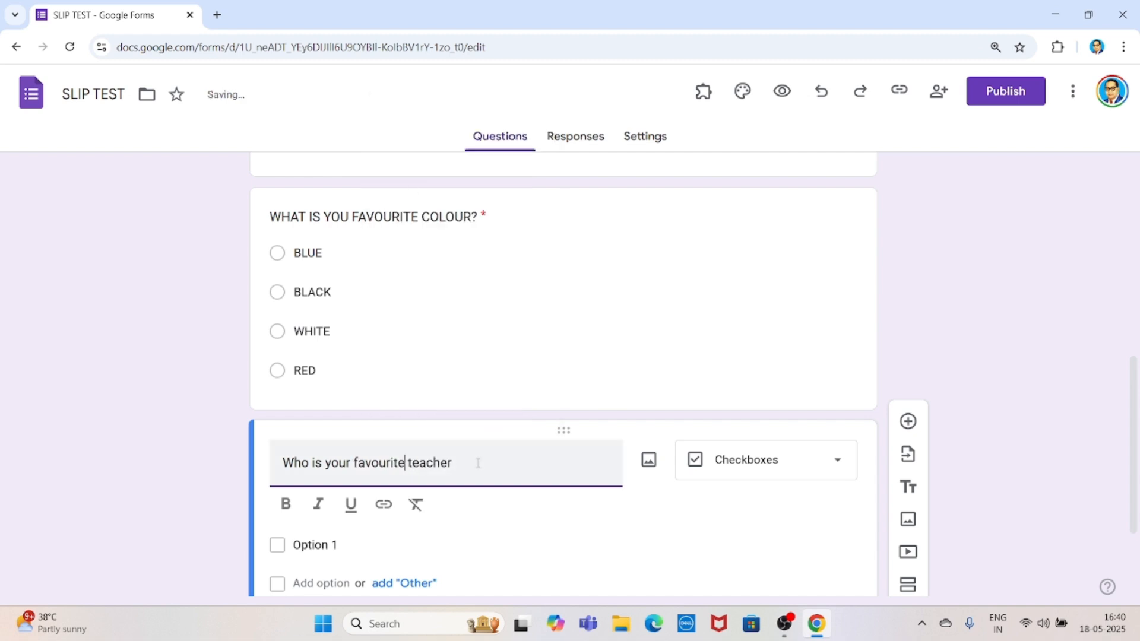
Step: Complete the text "Who is your favourite teacher?", give the question the checkbox options x, y, z and a, and make it required
type("?")
scroll(1008, 310, "down", 2)
left_click(328, 457)
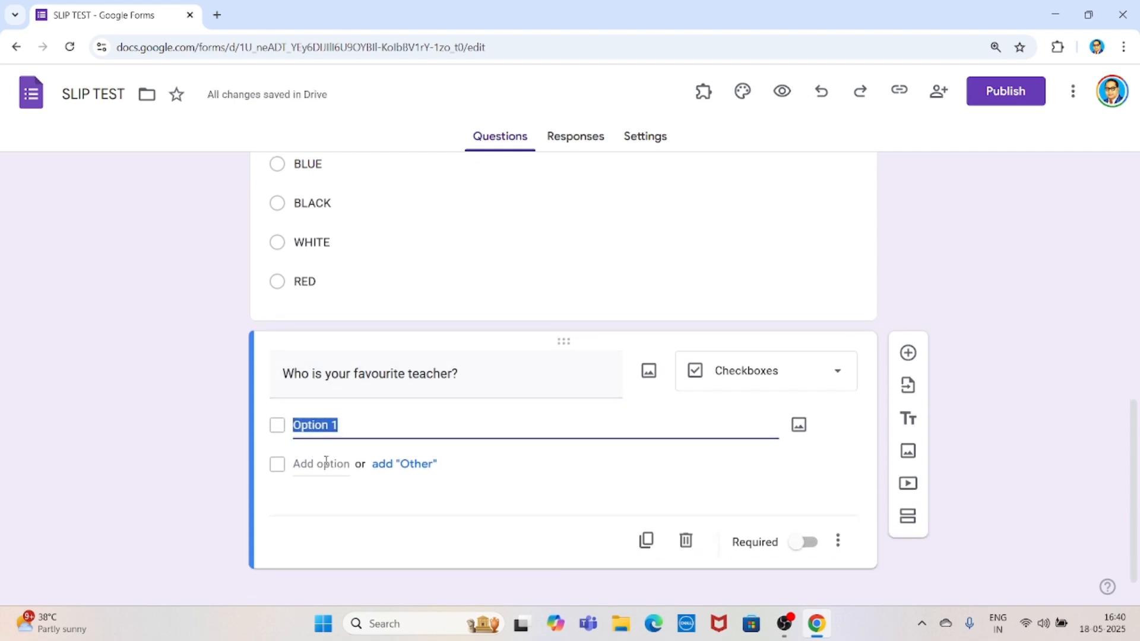
type("c")
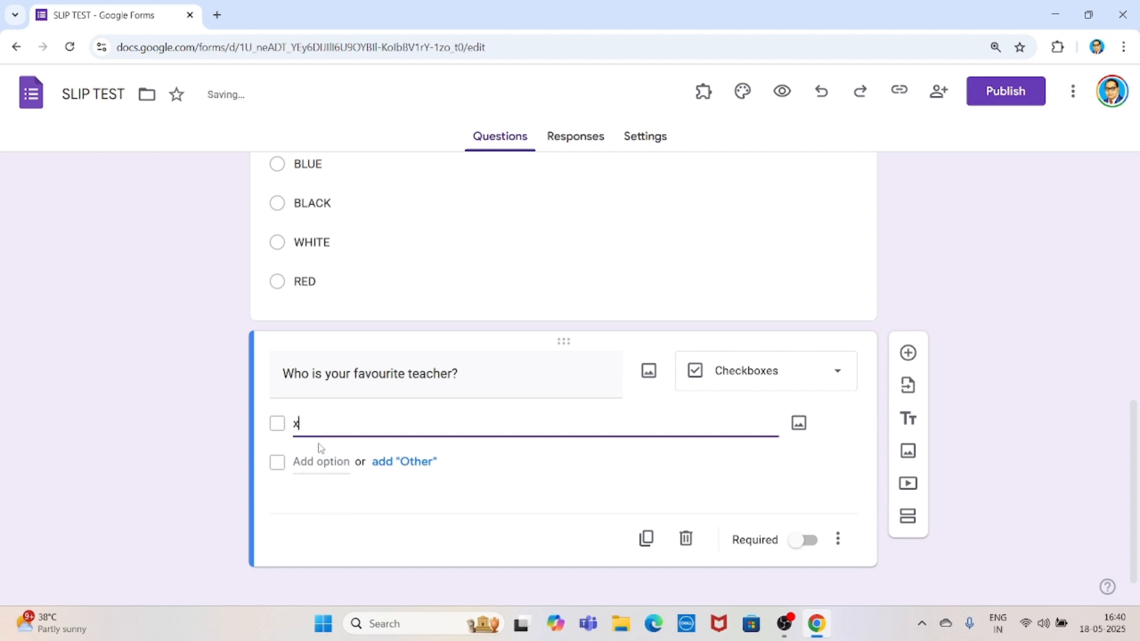
left_click(319, 461)
type("y")
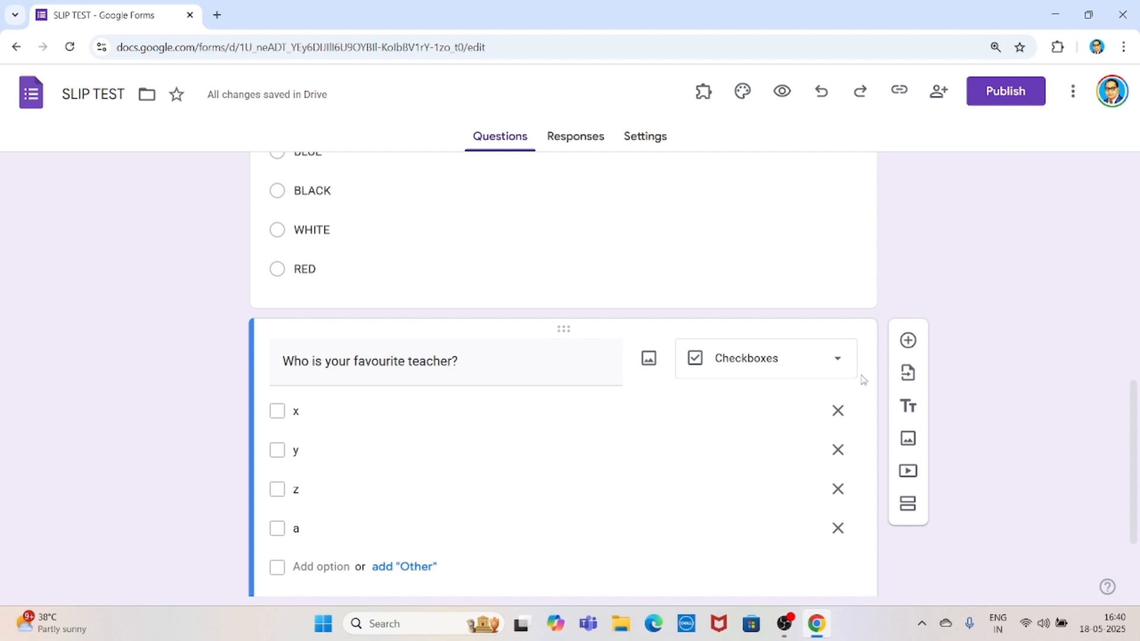
scroll(1049, 346, "down", 2)
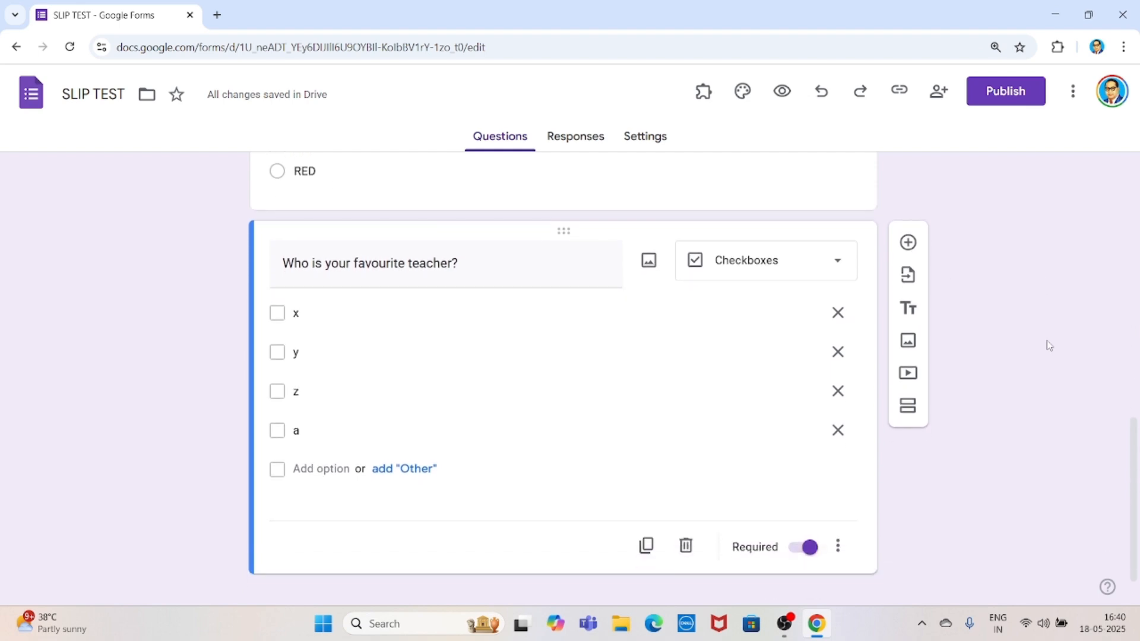
Step: Review the class, favourite colour and favourite teacher questions with their answer options
scroll(1049, 346, "up", 10)
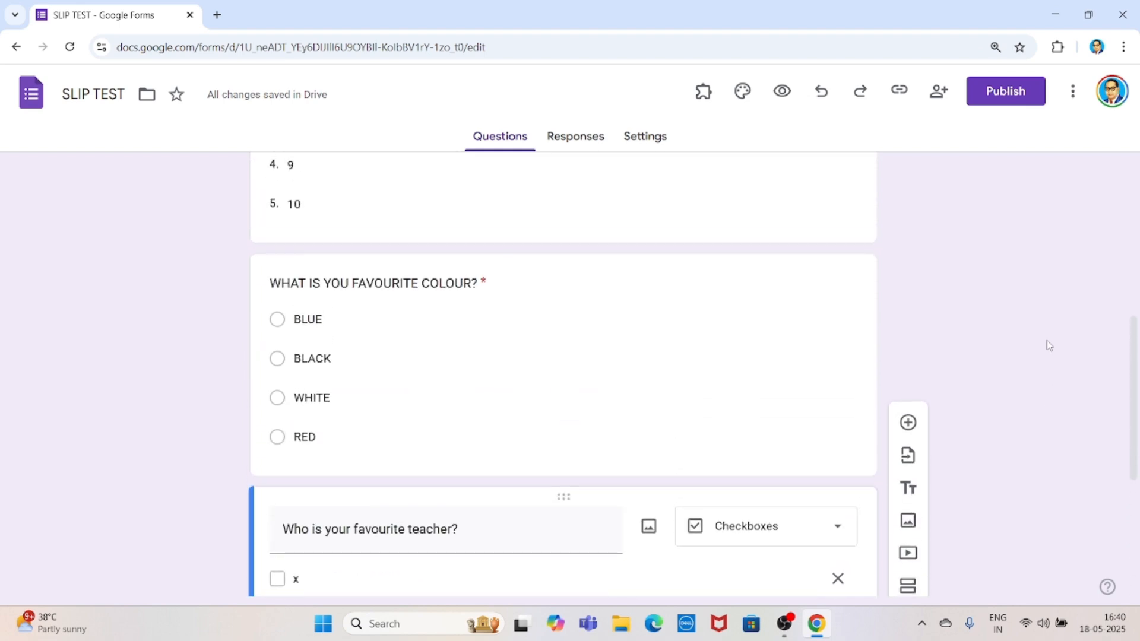
scroll(1049, 345, "down", 6)
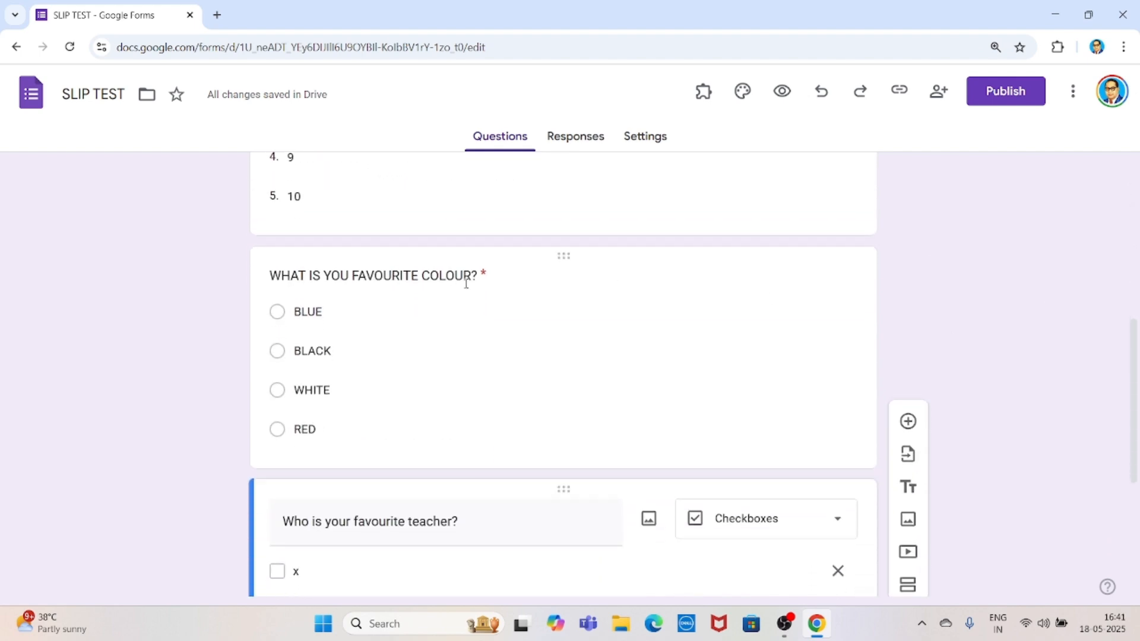
scroll(414, 378, "down", 3)
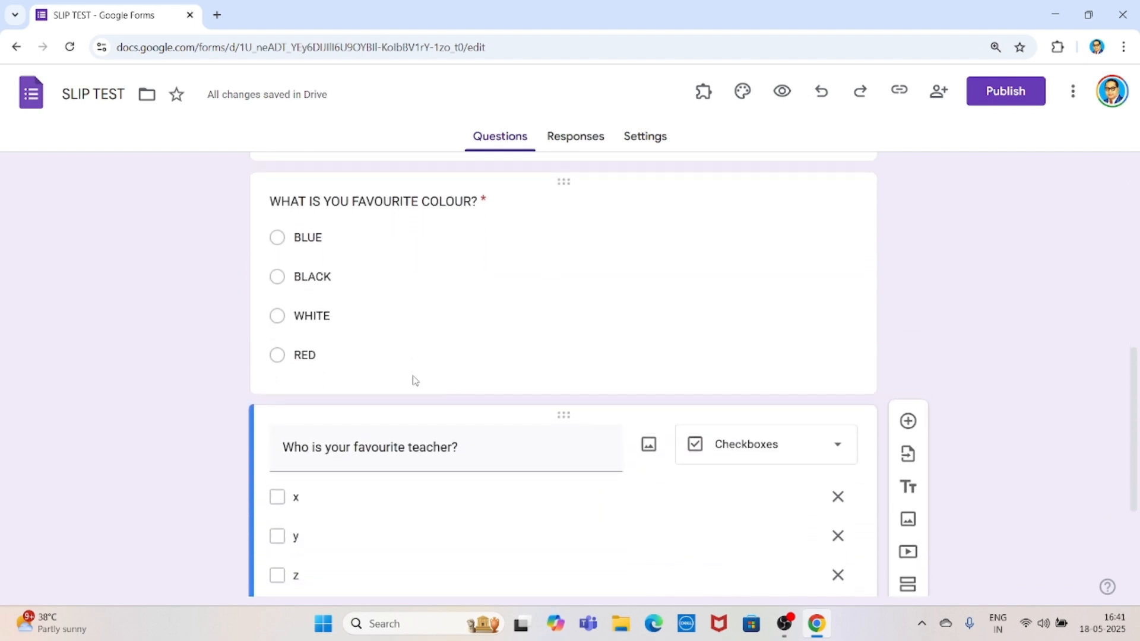
scroll(414, 375, "down", 1)
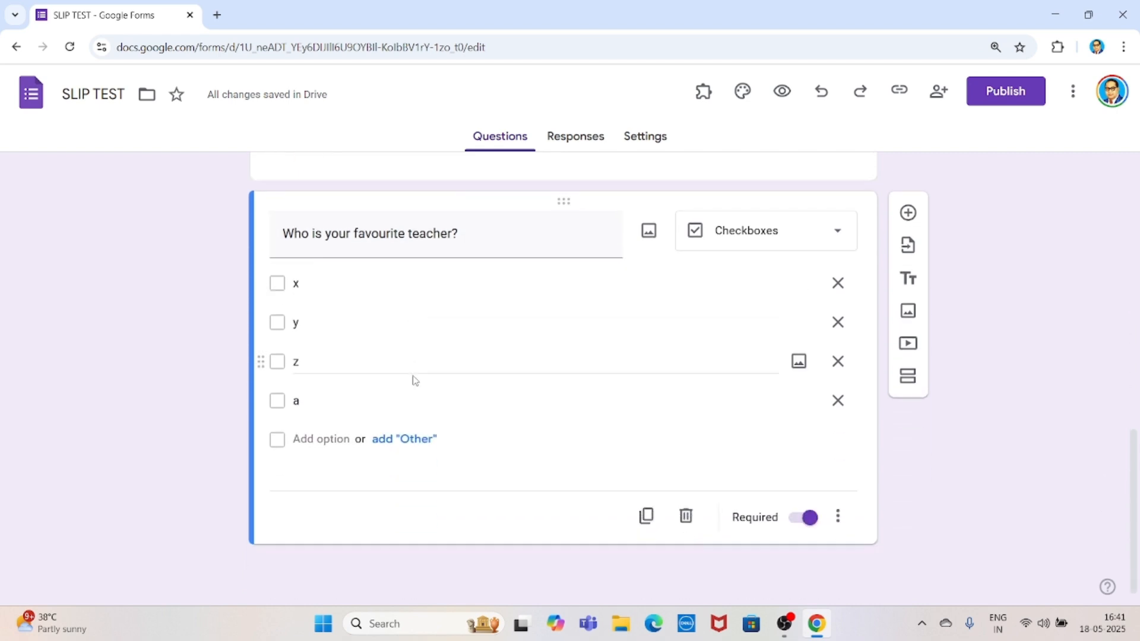
scroll(415, 380, "up", 4)
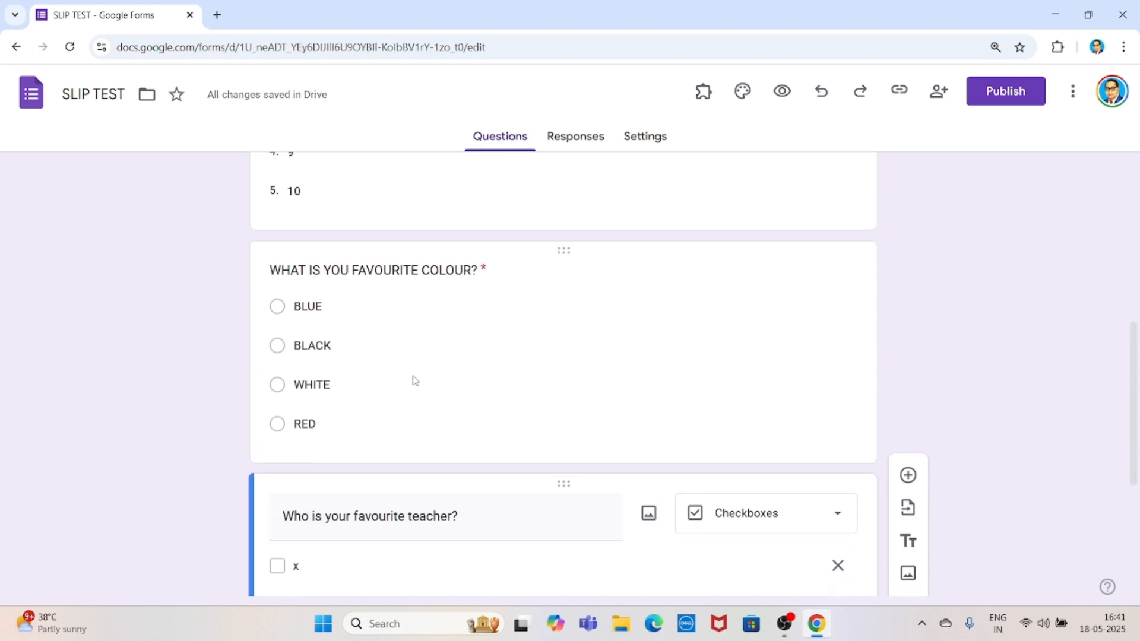
scroll(415, 380, "up", 3)
scroll(416, 381, "down", 2)
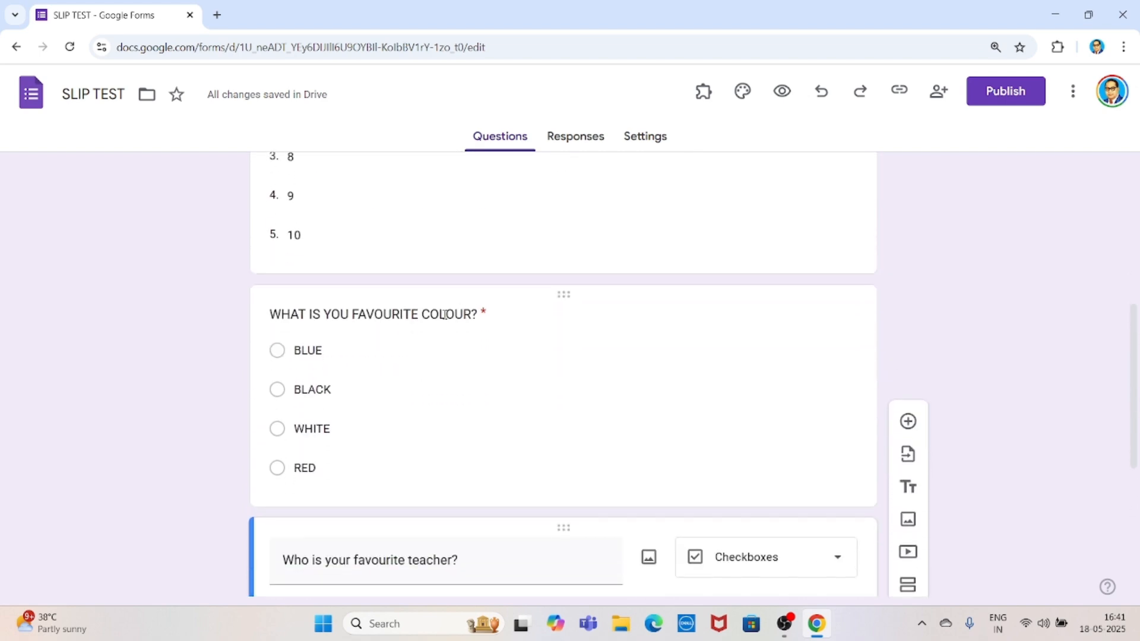
left_click(405, 321)
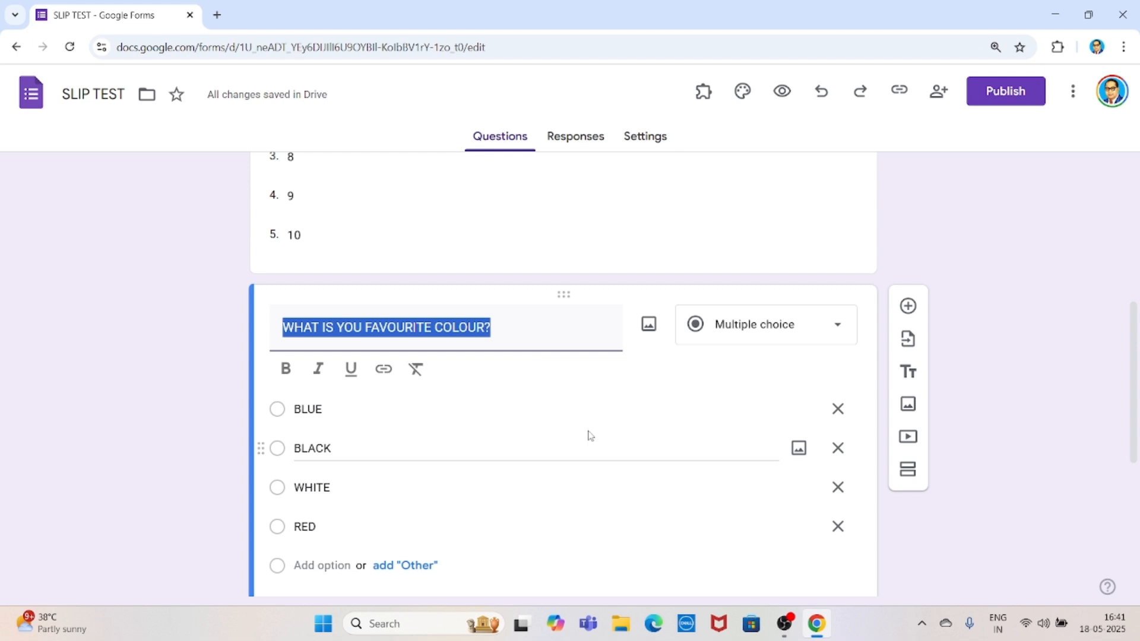
scroll(590, 435, "down", 5)
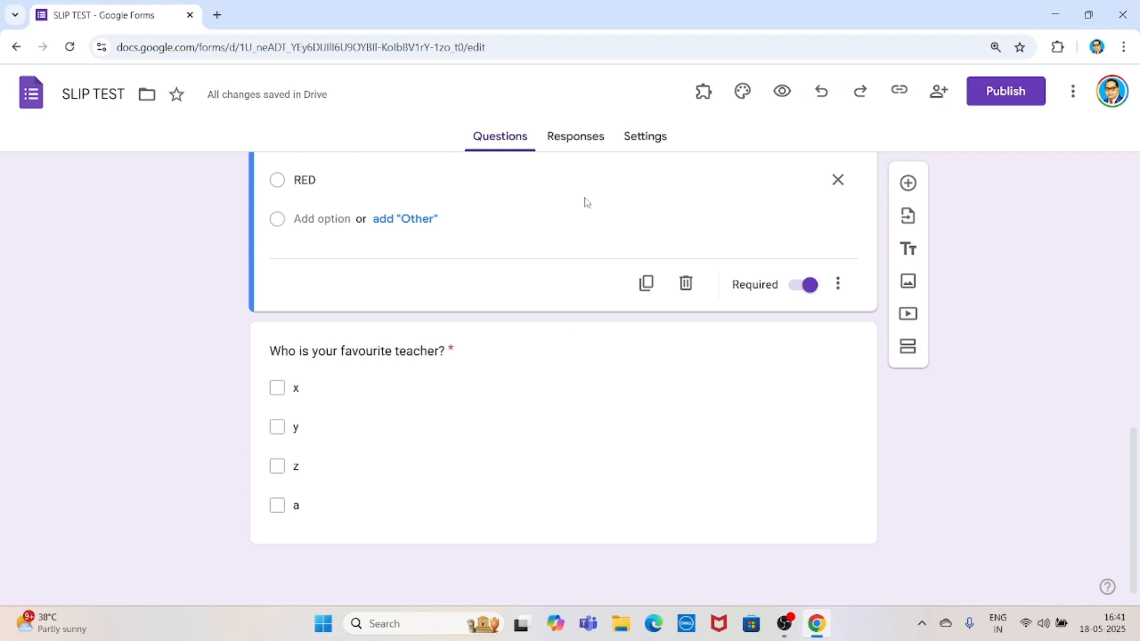
Step: Turn the form into a quiz and look through its grading, respondent and default point settings
left_click(655, 145)
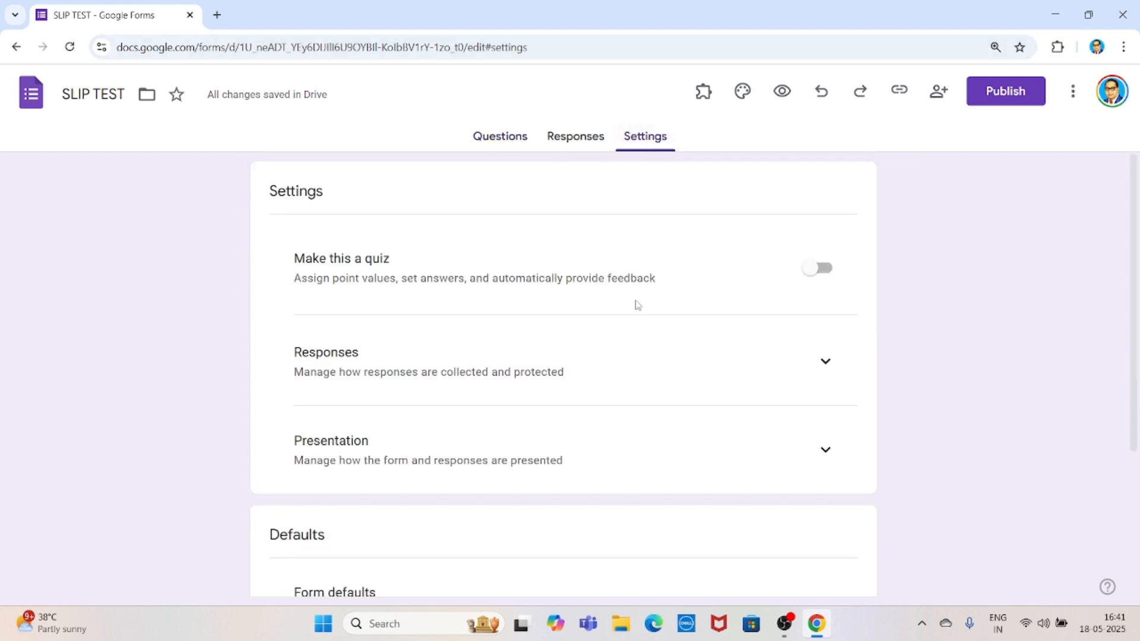
left_click(828, 272)
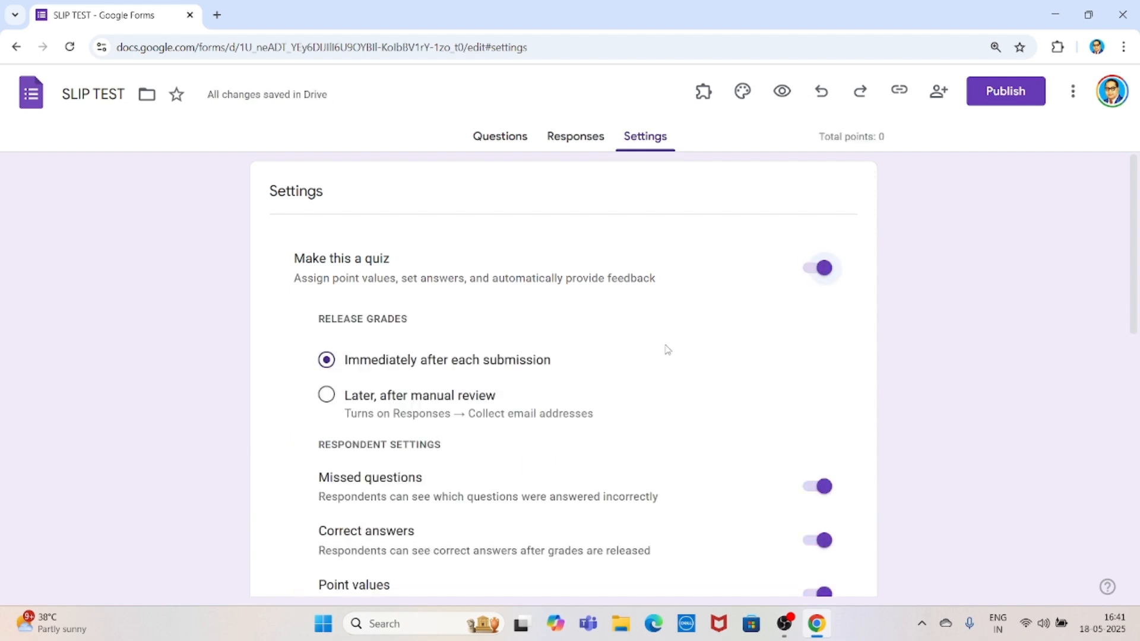
scroll(667, 349, "down", 7)
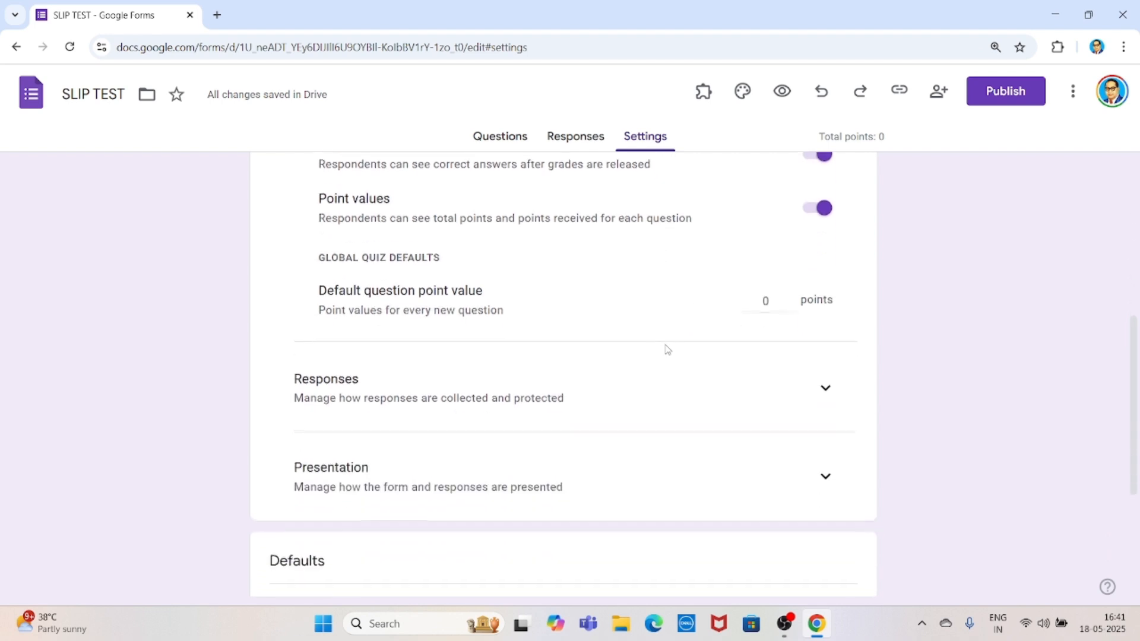
scroll(667, 349, "down", 3)
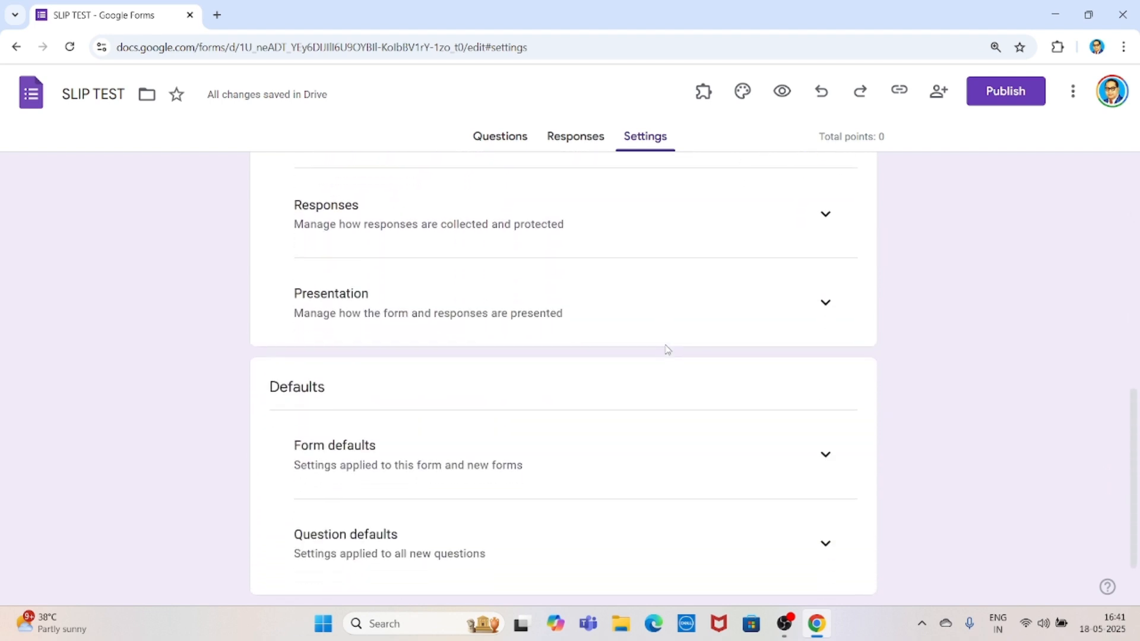
scroll(667, 349, "up", 3)
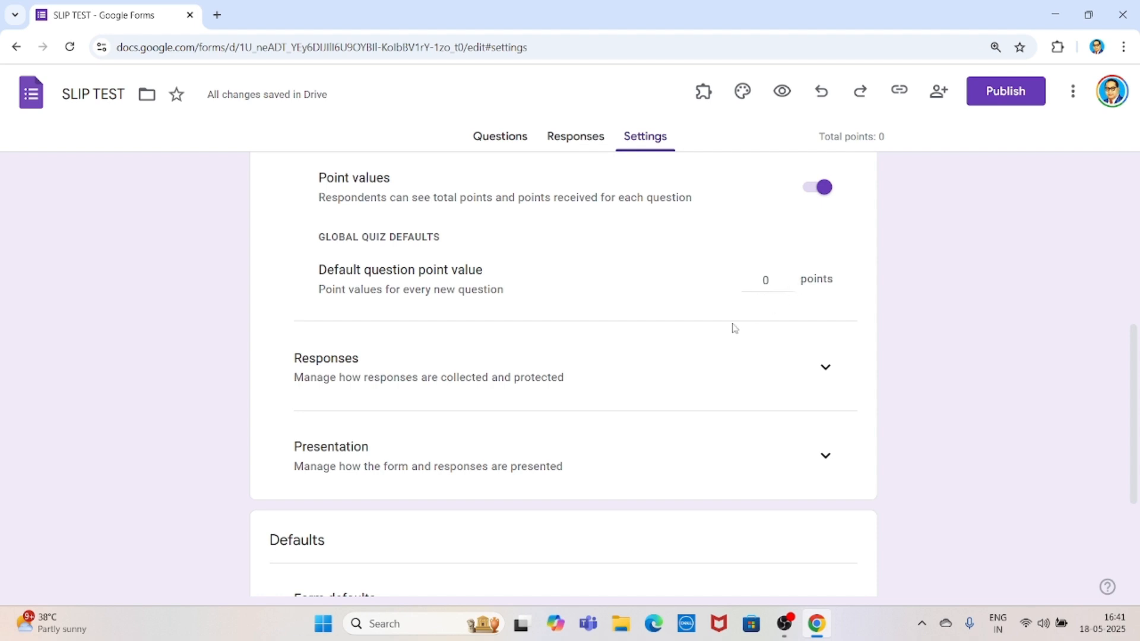
Step: Set the favourite colour question's answer key to BLUE, worth 1 point
left_click(501, 138)
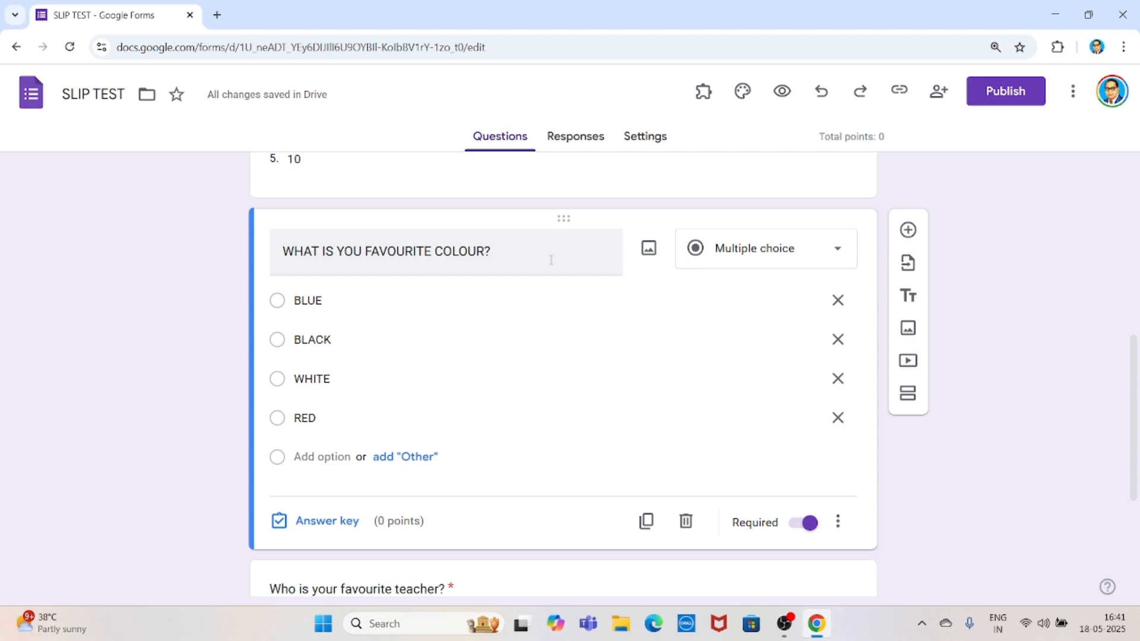
left_click(309, 526)
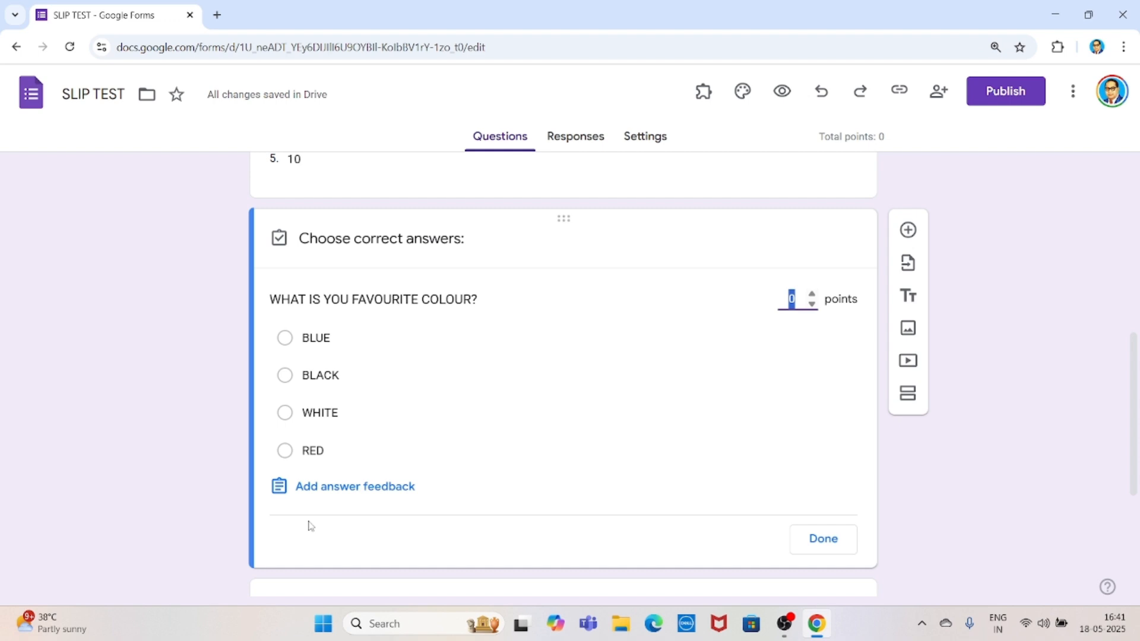
left_click(285, 340)
left_click(812, 295)
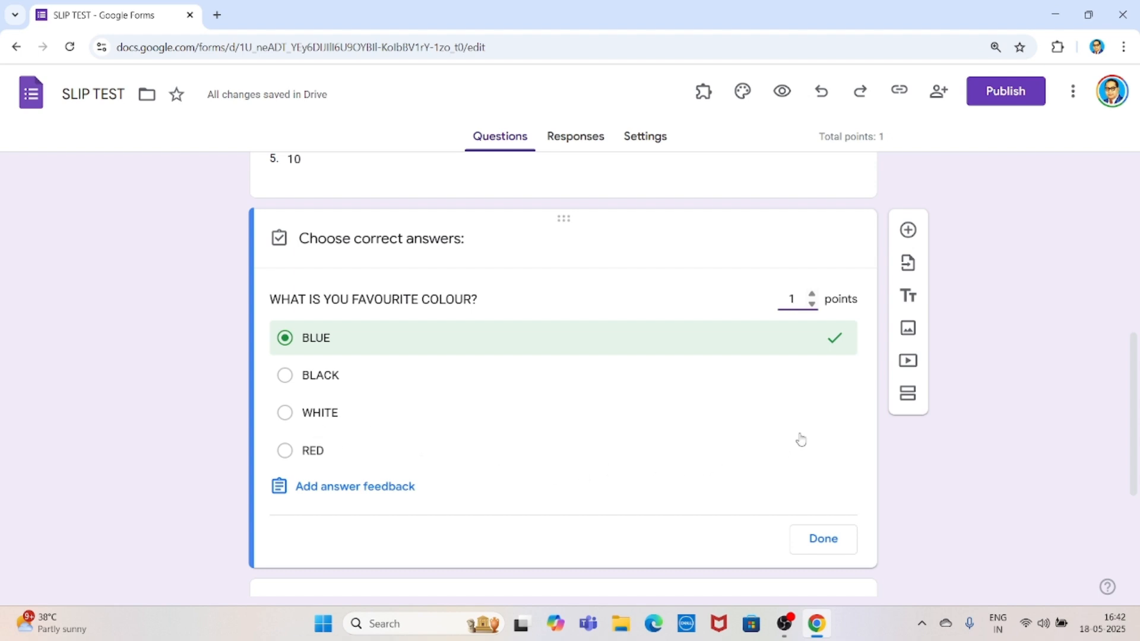
scroll(800, 439, "down", 3)
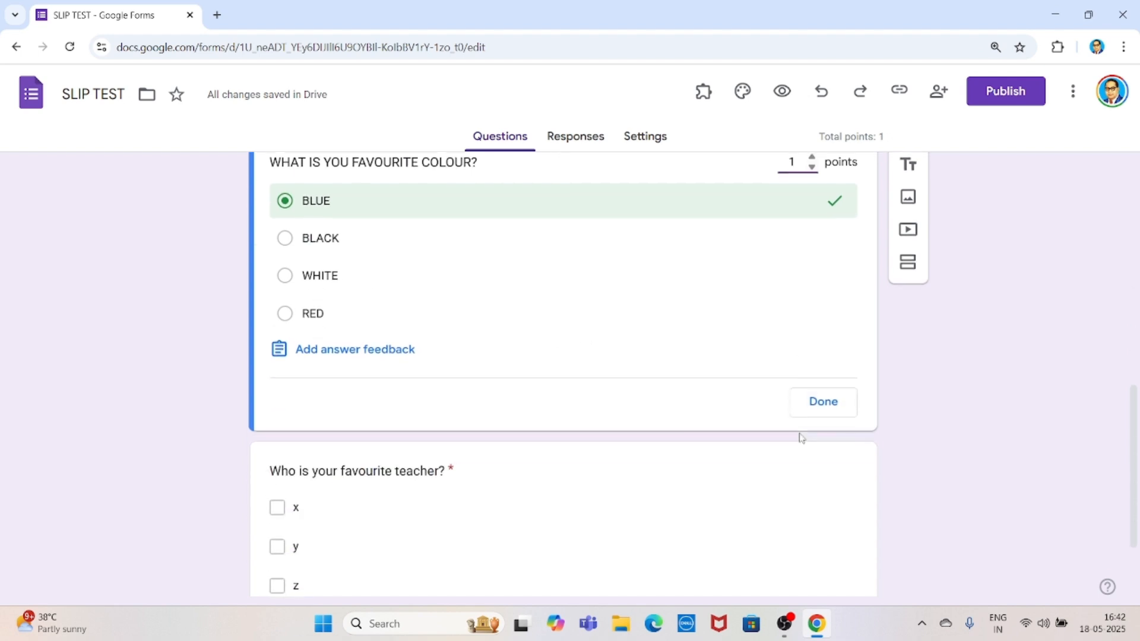
left_click(823, 394)
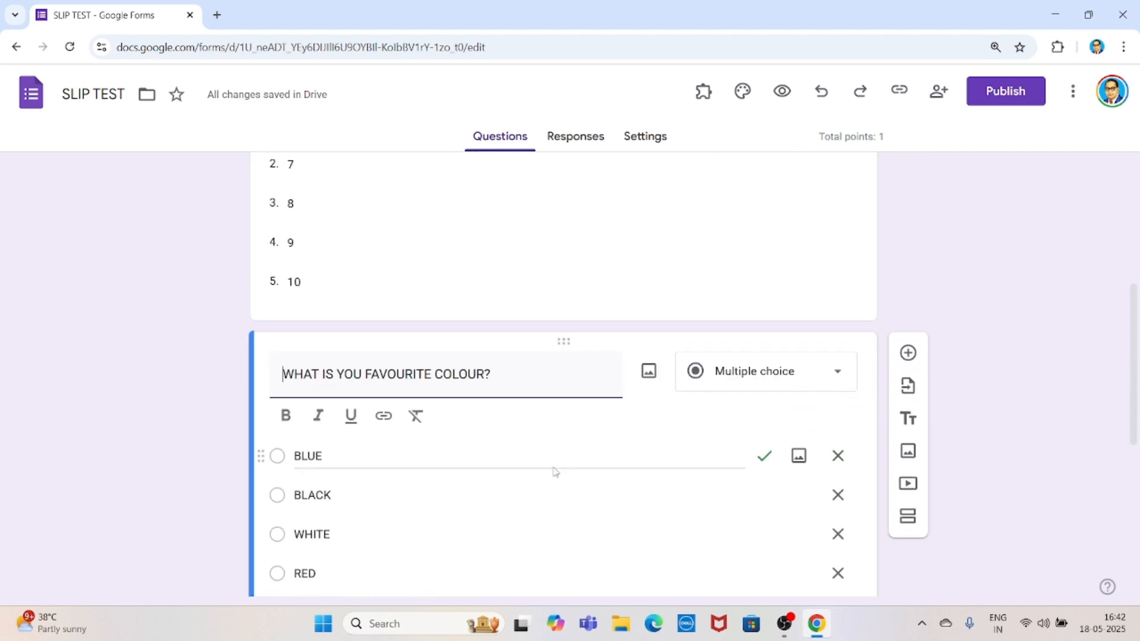
Step: Set the favourite teacher question's answer key to y, worth 1 point
scroll(555, 472, "down", 7)
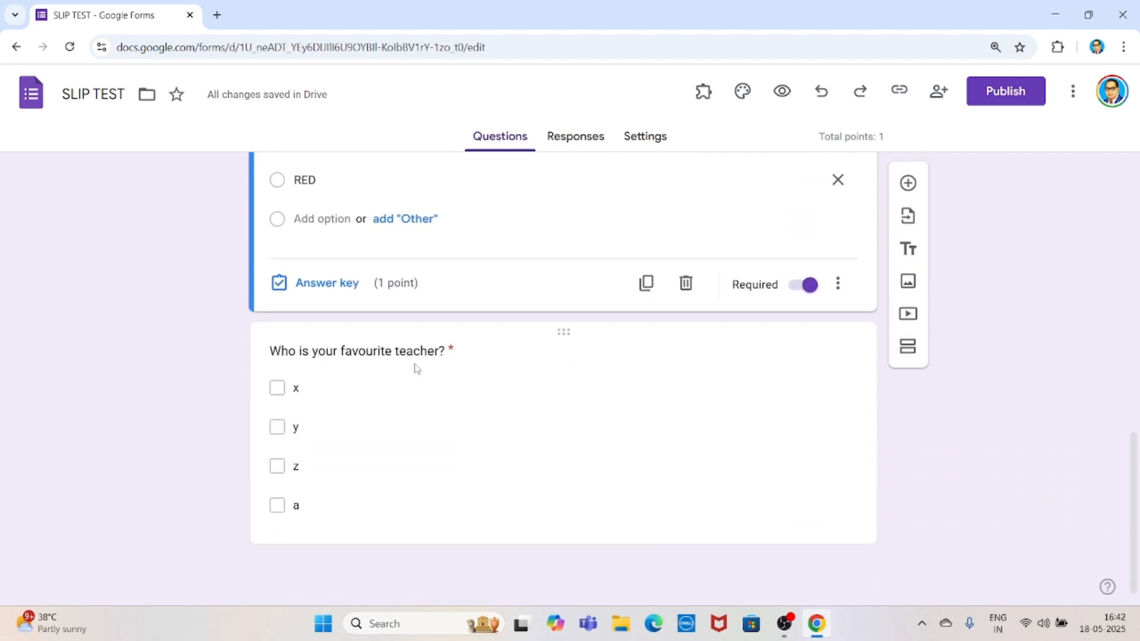
left_click(416, 368)
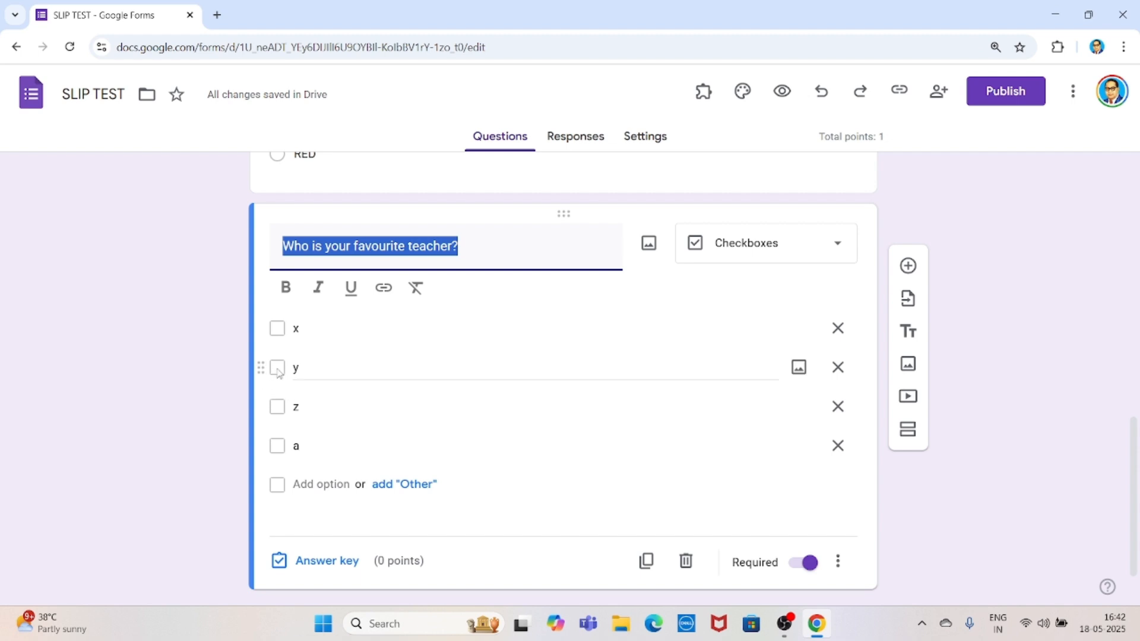
left_click(315, 565)
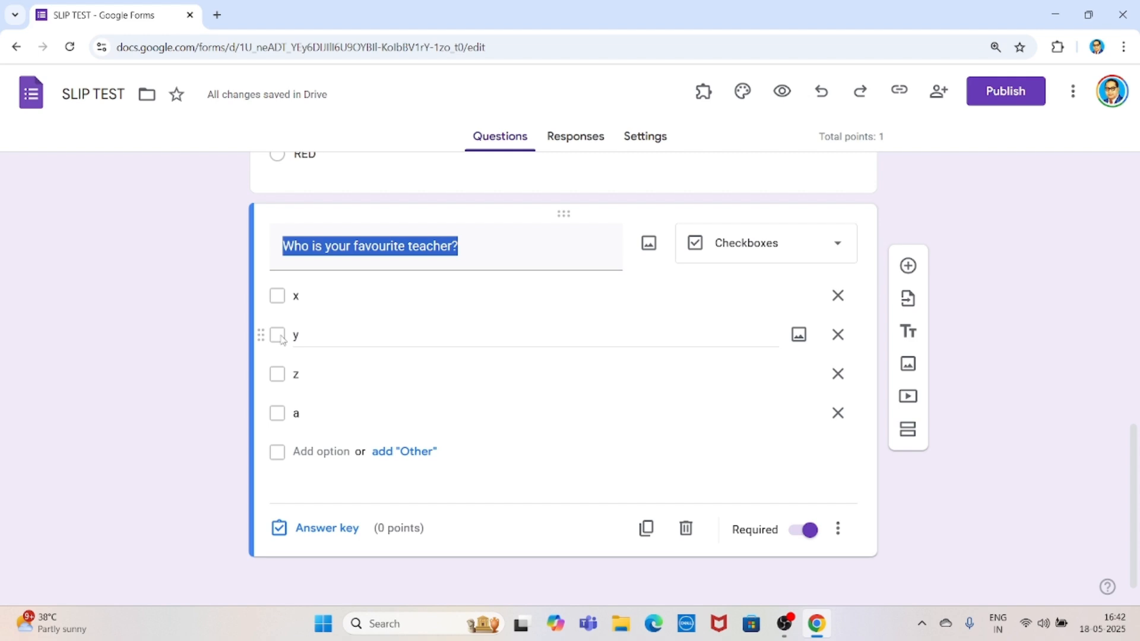
left_click(283, 339)
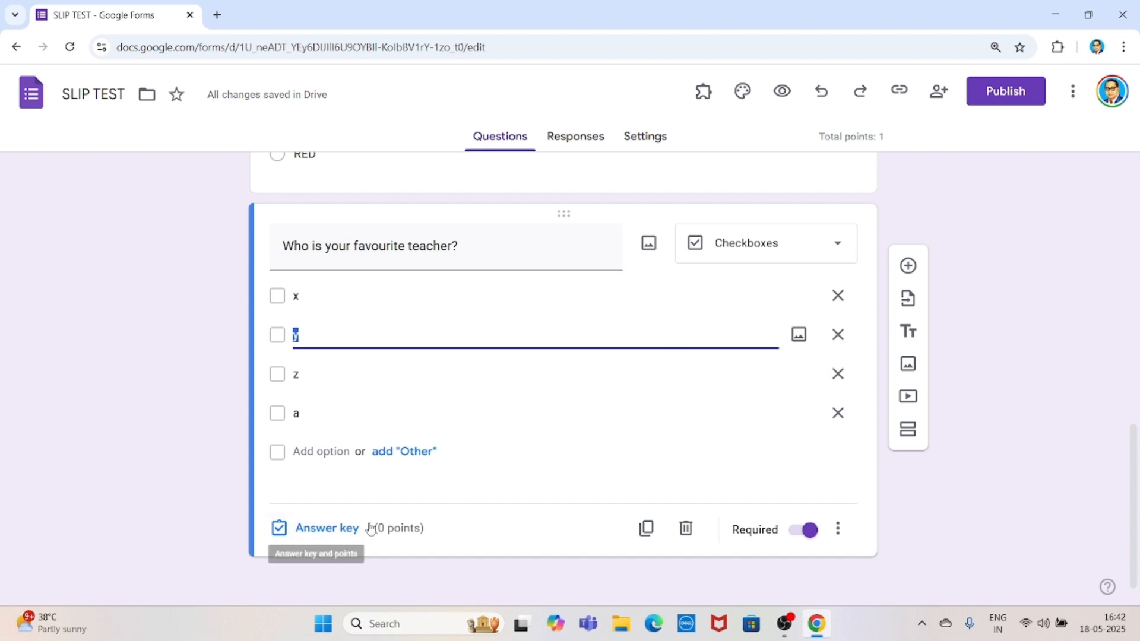
left_click(346, 529)
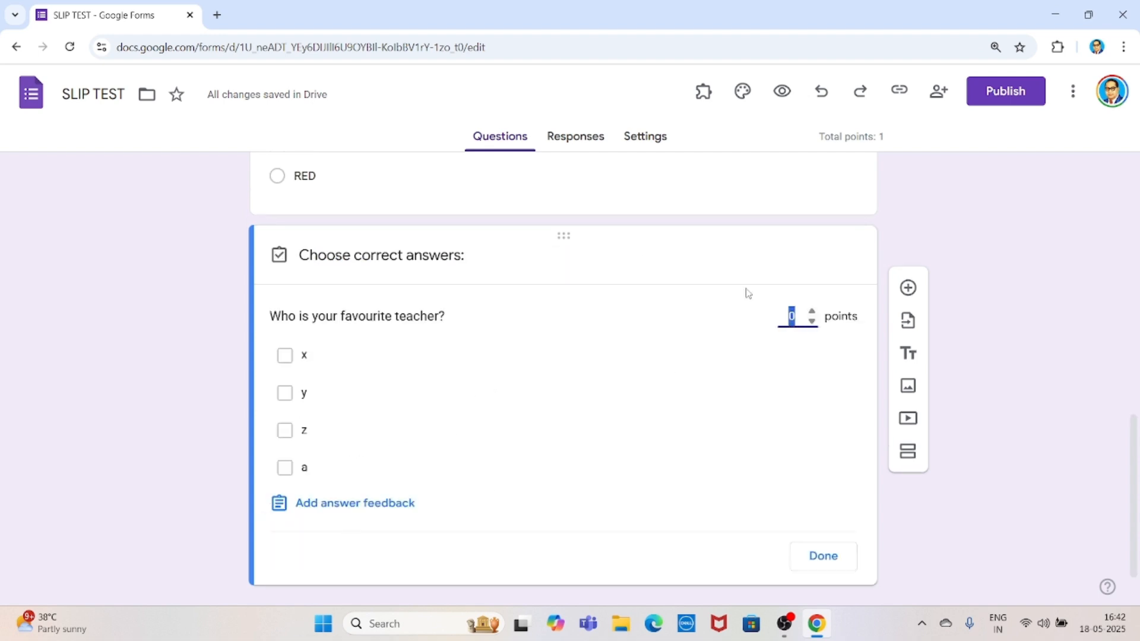
left_click(811, 311)
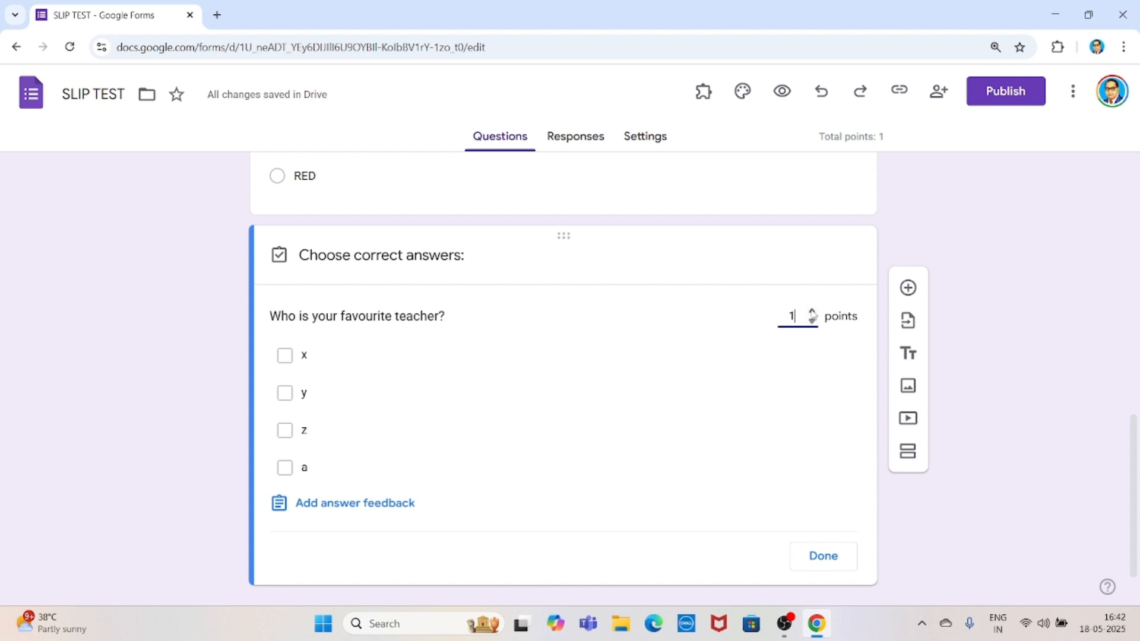
left_click(285, 393)
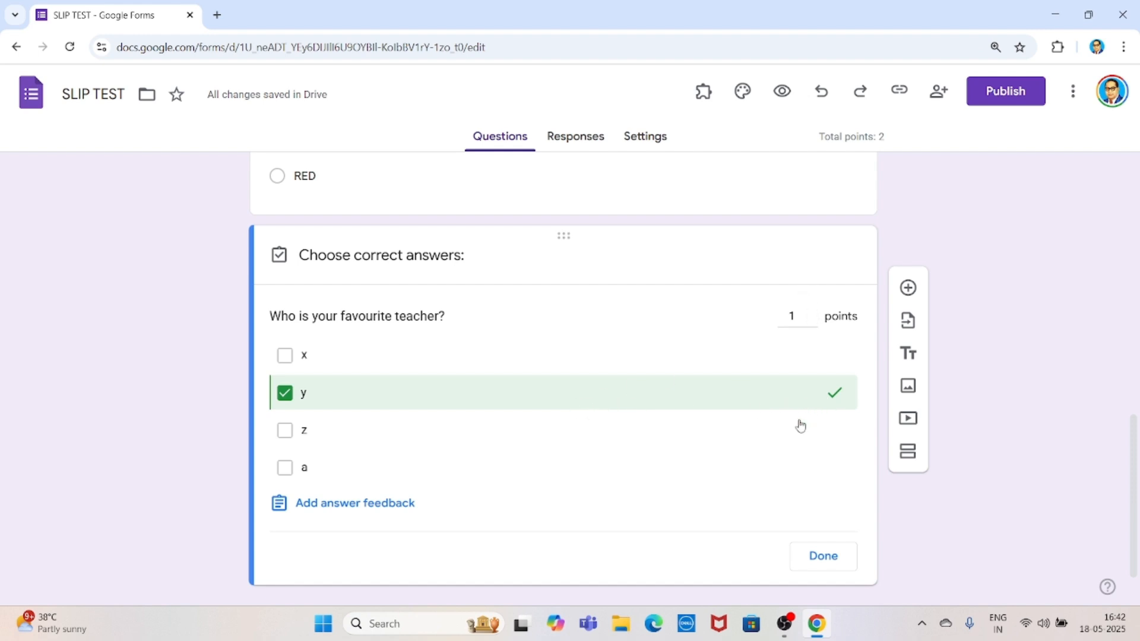
left_click(819, 558)
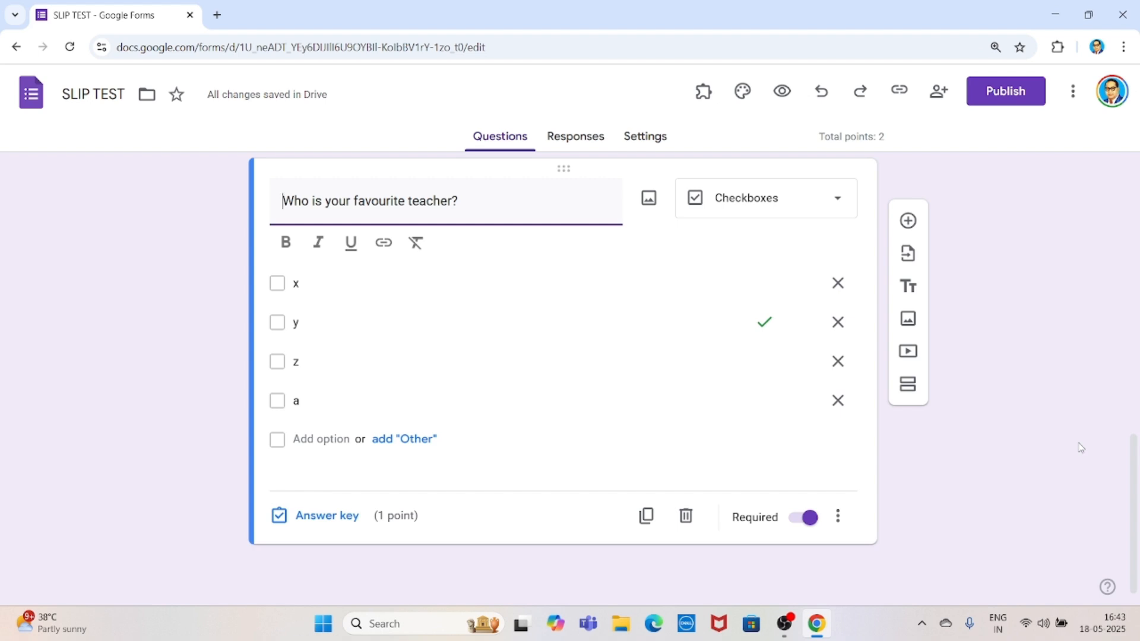
Step: Check the form's questions from the class question to the favourite teacher question, and its quiz setting
scroll(1081, 448, "up", 10)
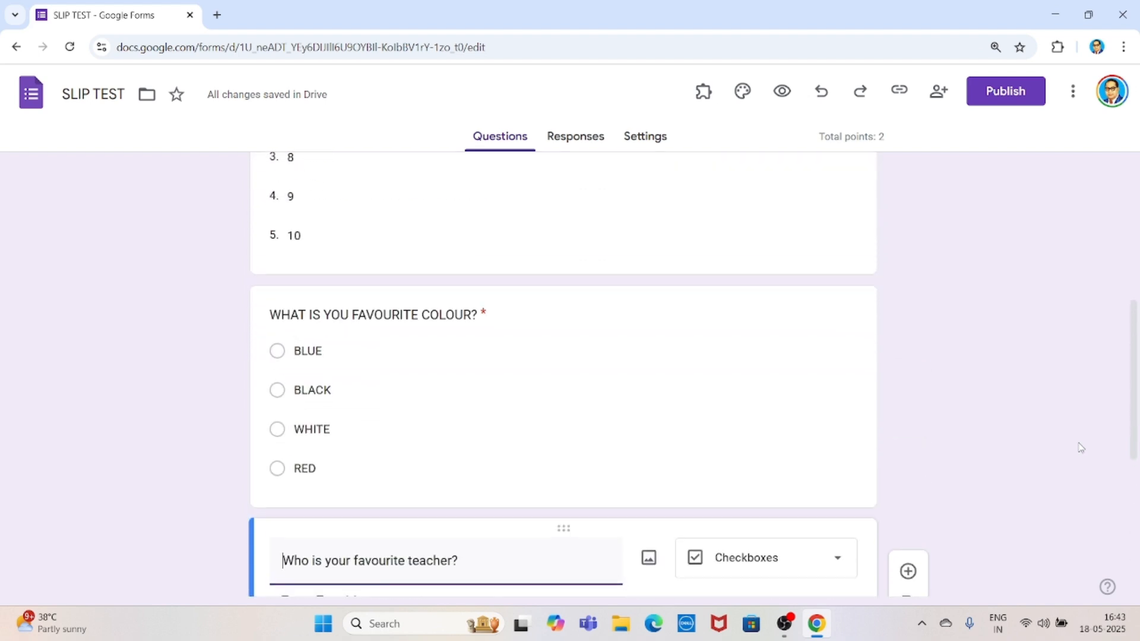
scroll(1080, 448, "up", 2)
scroll(1081, 448, "down", 3)
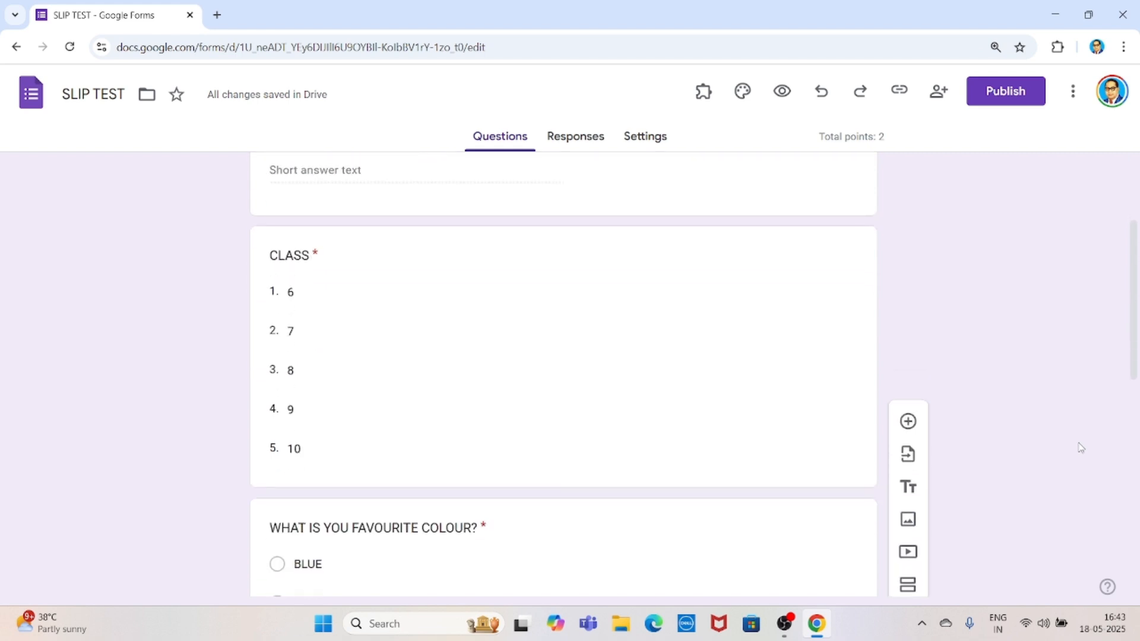
scroll(1080, 448, "down", 10)
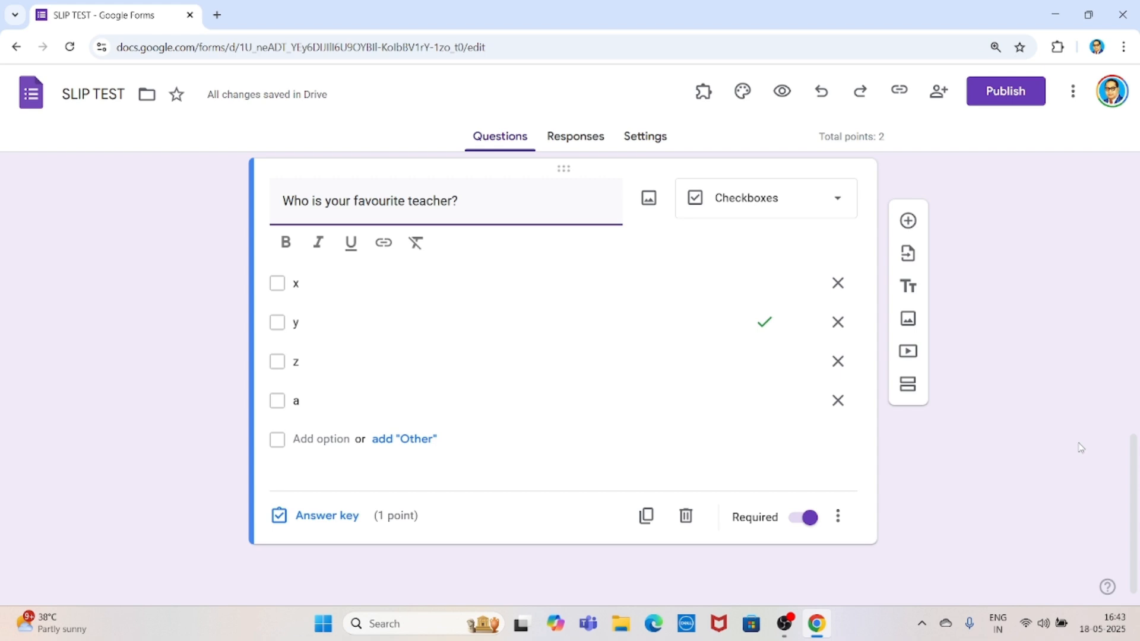
mouse_move(616, 415)
left_click(649, 140)
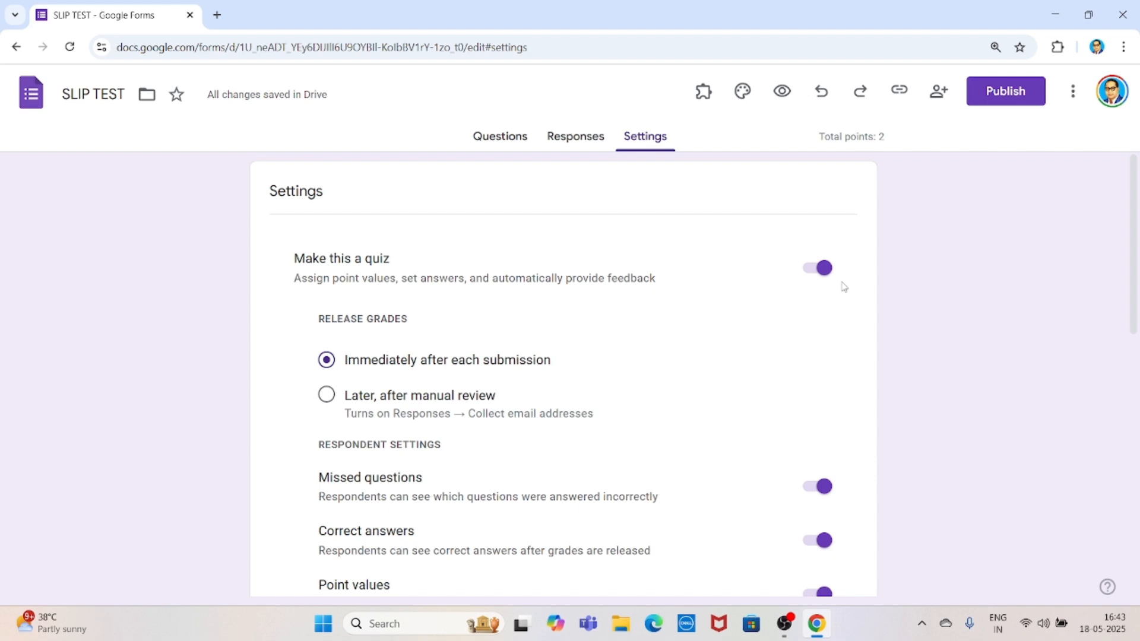
left_click(482, 136)
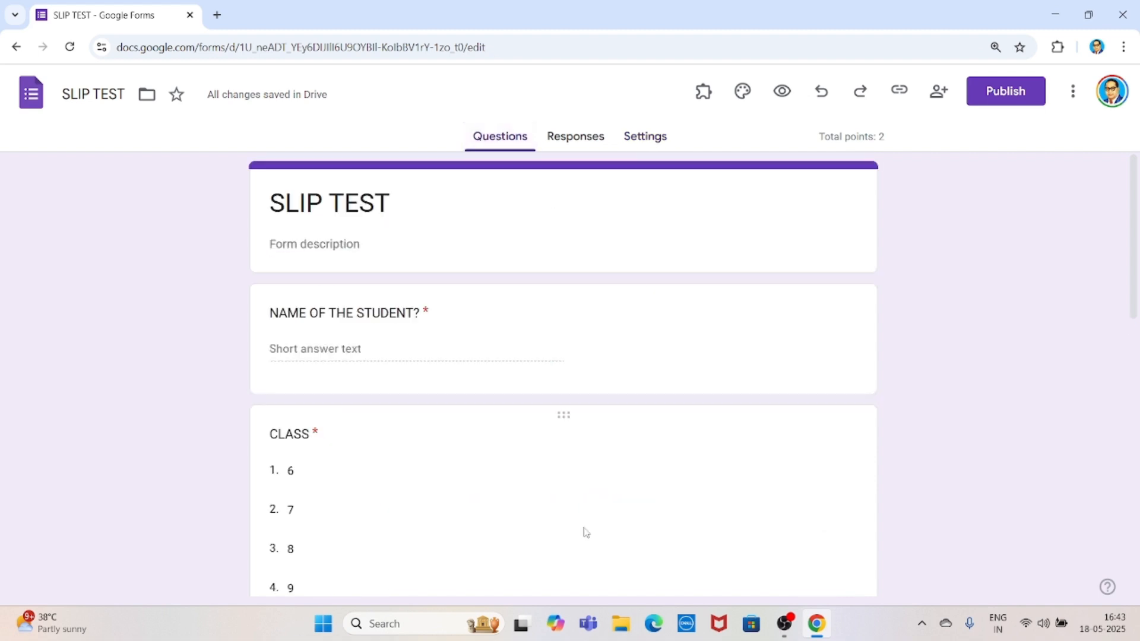
Step: Check the questions through to the favourite teacher question and publish the form to anyone with the link
scroll(584, 532, "down", 2)
scroll(584, 532, "down", 8)
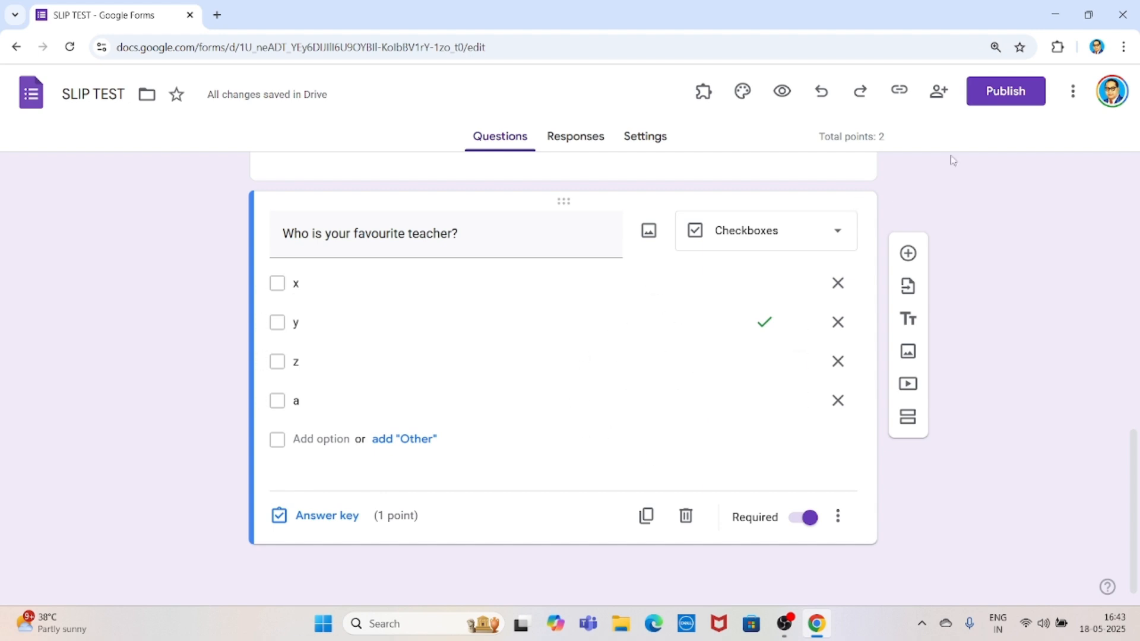
scroll(1048, 204, "up", 10)
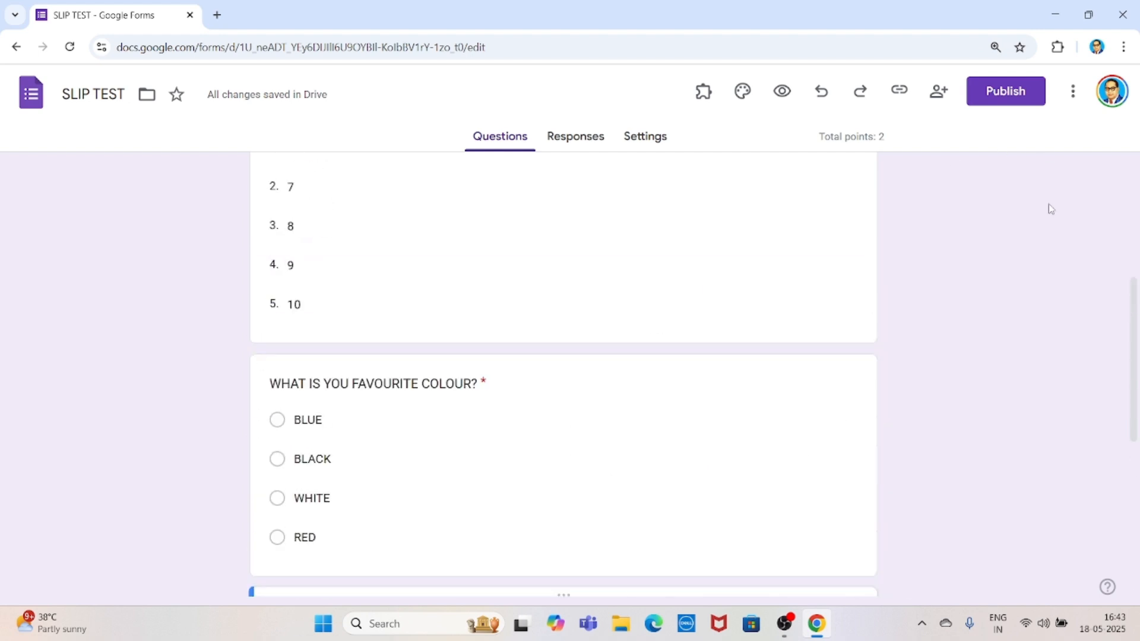
left_click(987, 88)
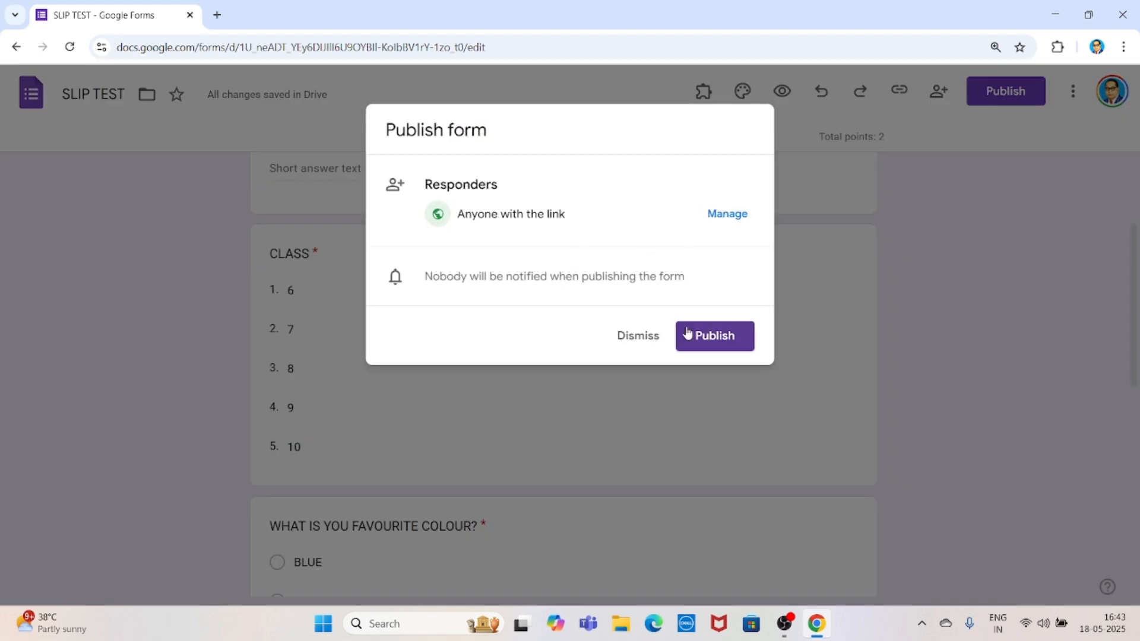
left_click(705, 336)
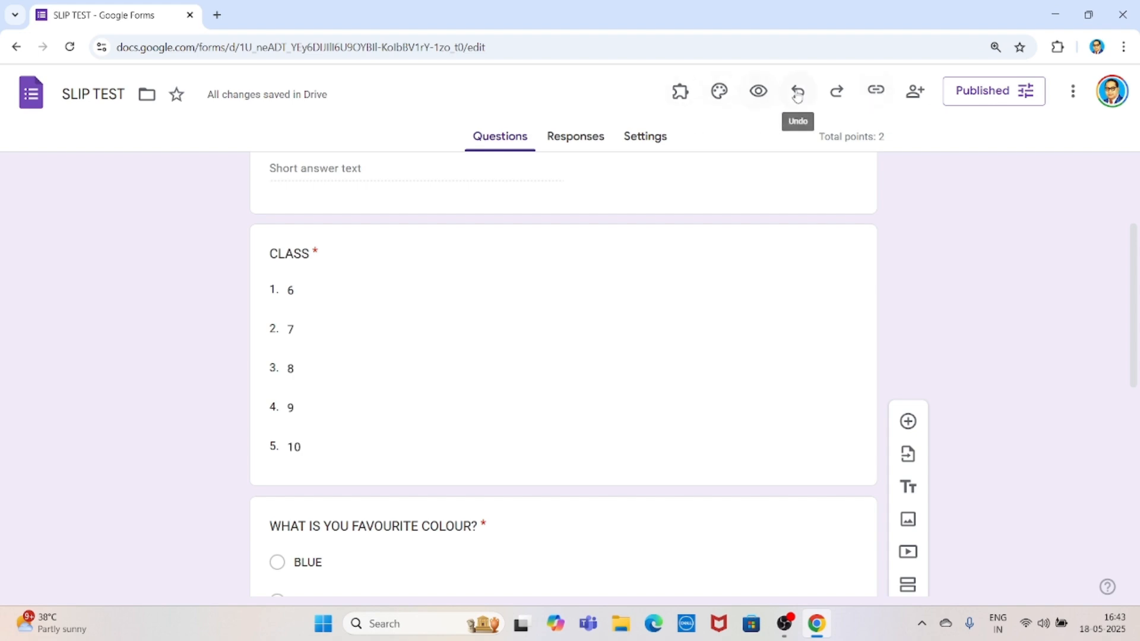
Step: Copy the form's responder link as a shortened URL
left_click(877, 93)
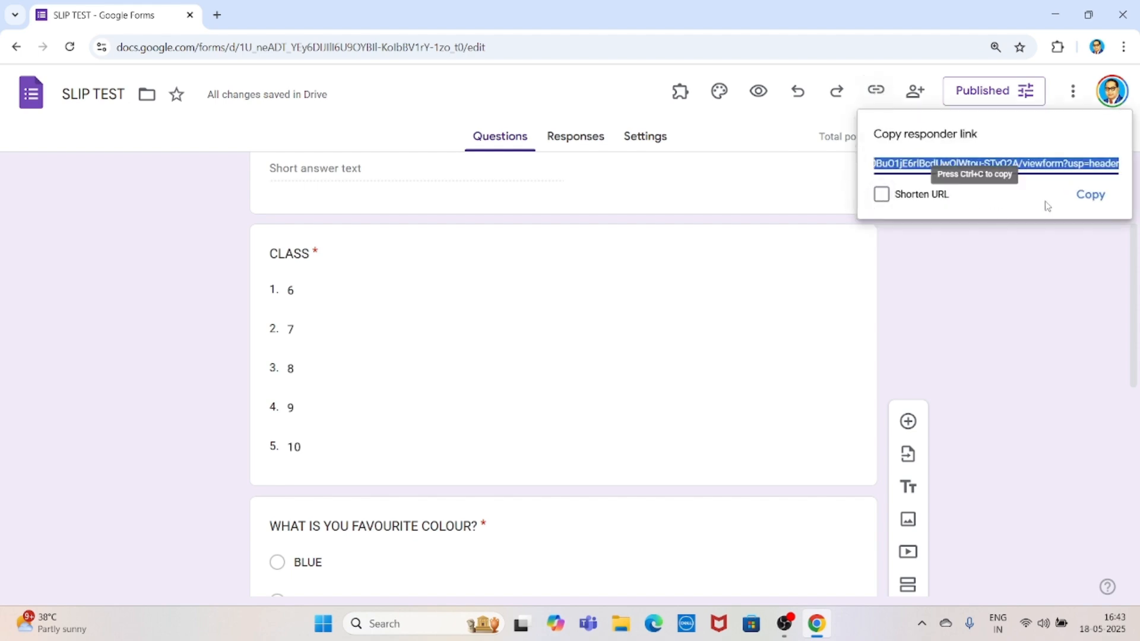
left_click(881, 196)
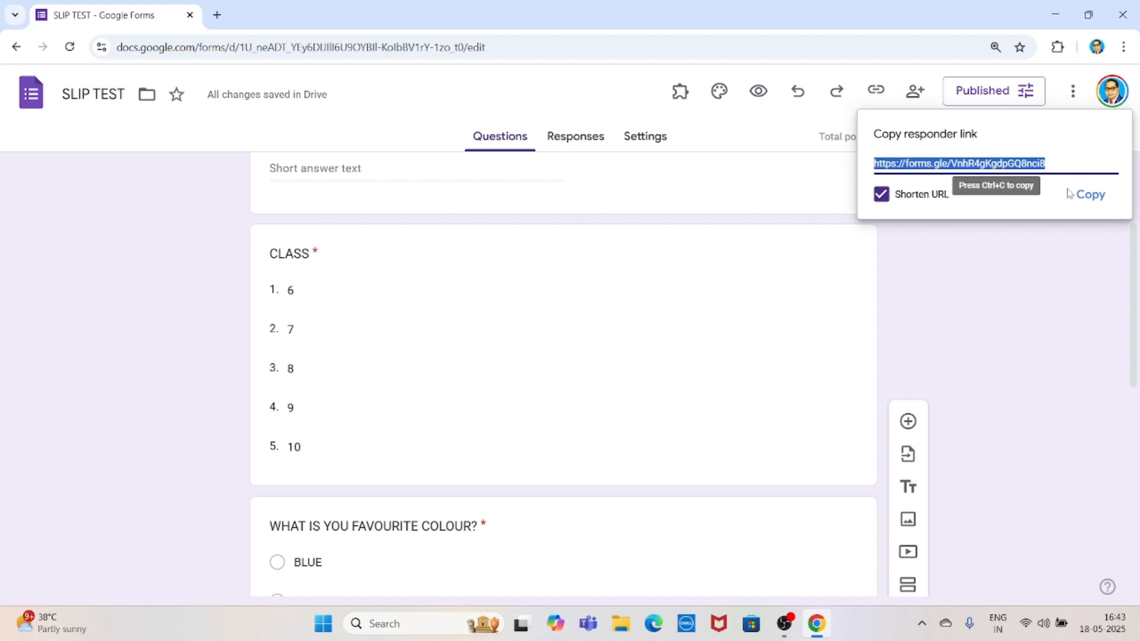
left_click(1098, 198)
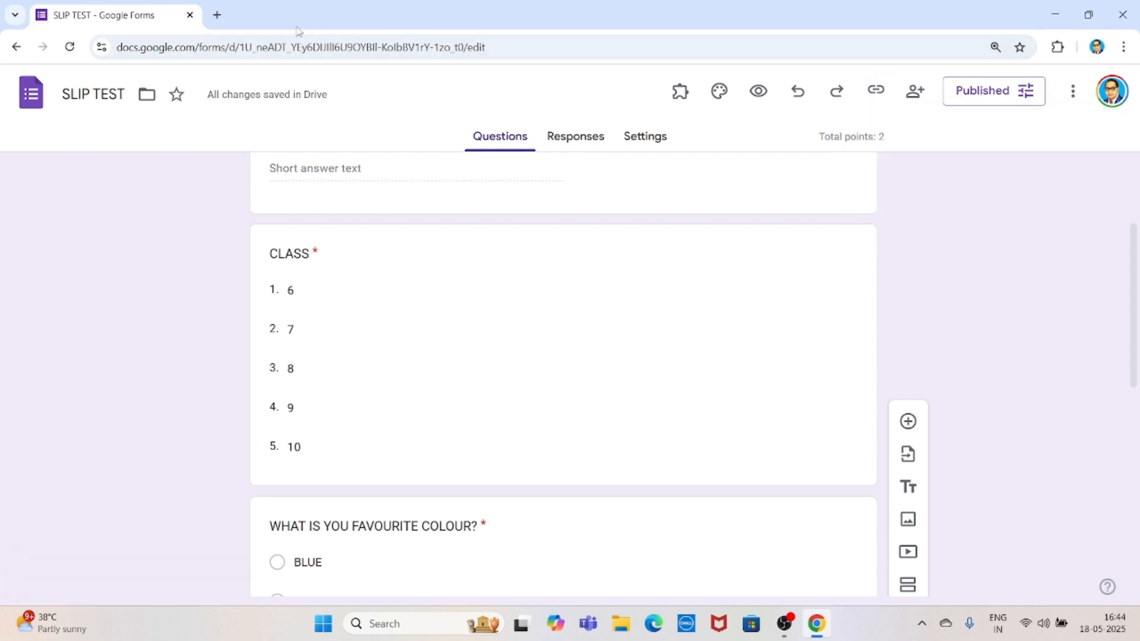
Step: Open WhatsApp Web in a new browser tab and return to the SLIP TEST form
left_click(217, 17)
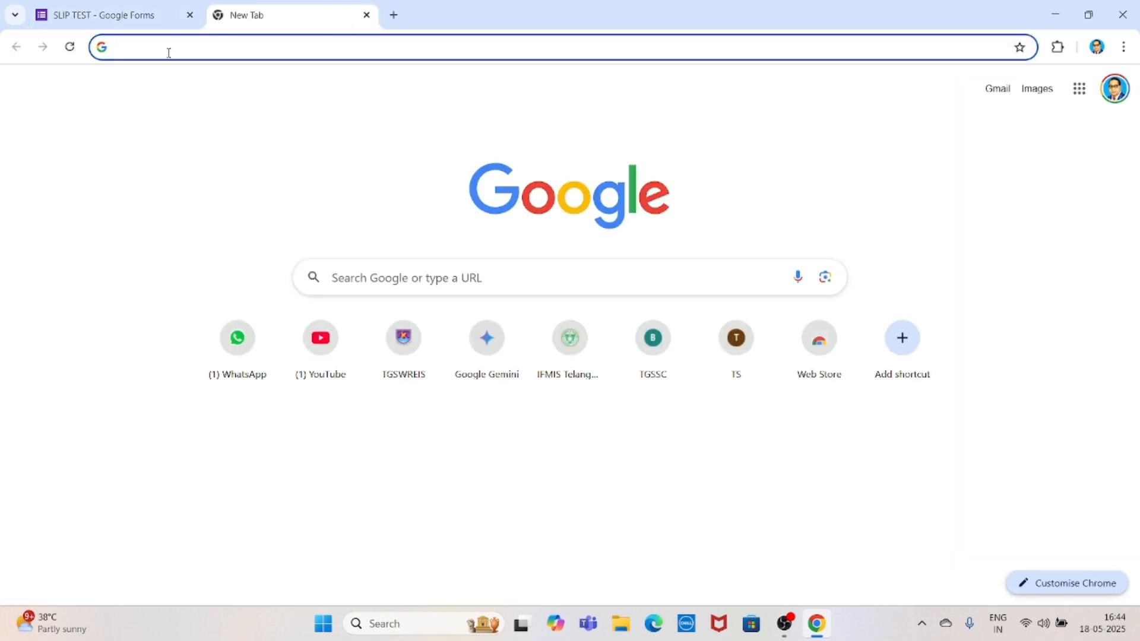
type("we")
key("Return")
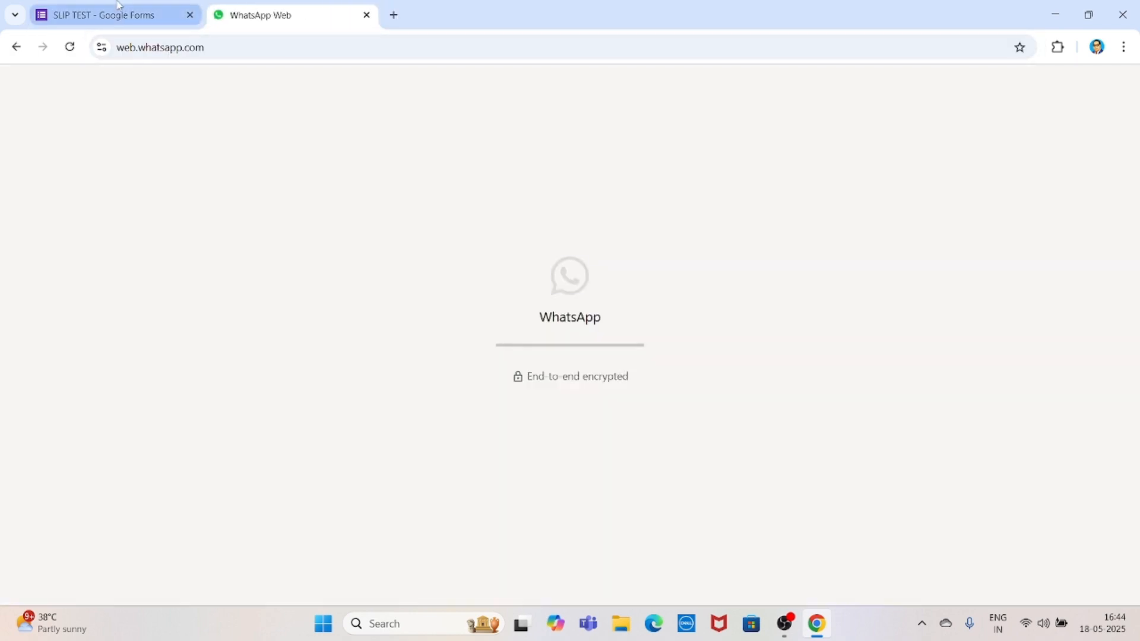
left_click(118, 6)
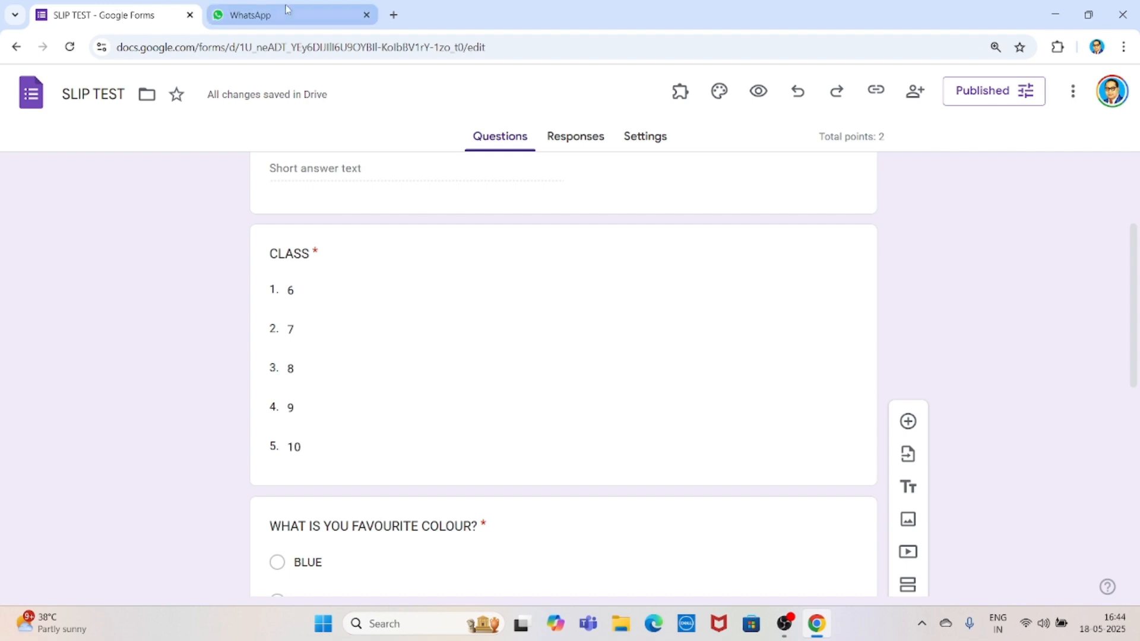
Step: Switch to Microsoft Edge, open the copied form link and dismiss the auto-save notice
left_click(653, 624)
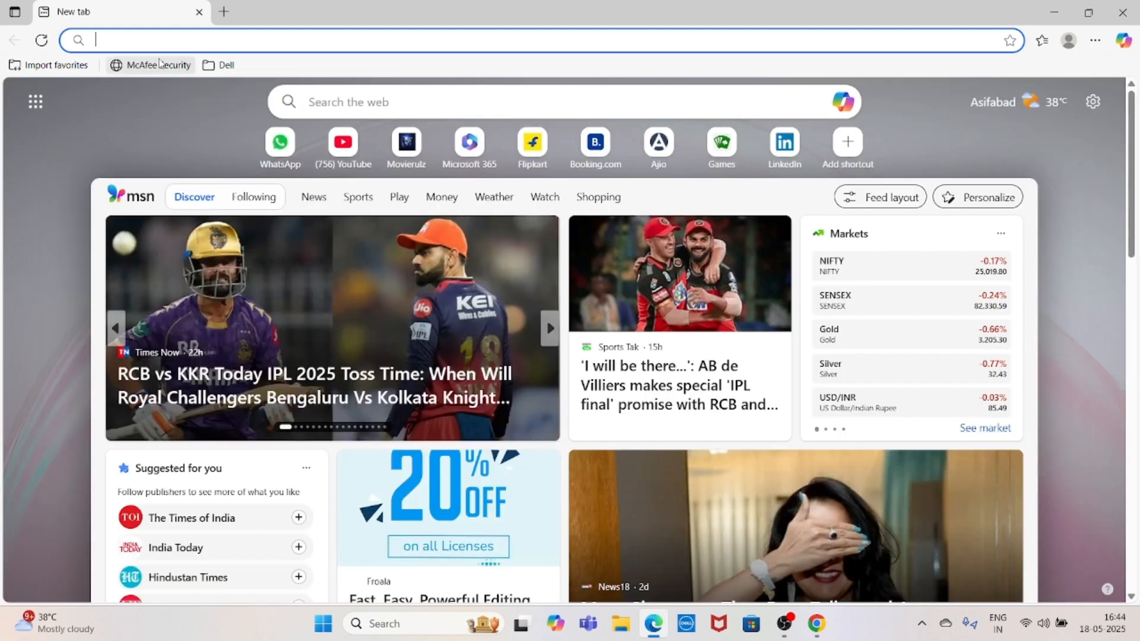
key("ctrl+v")
key("Return")
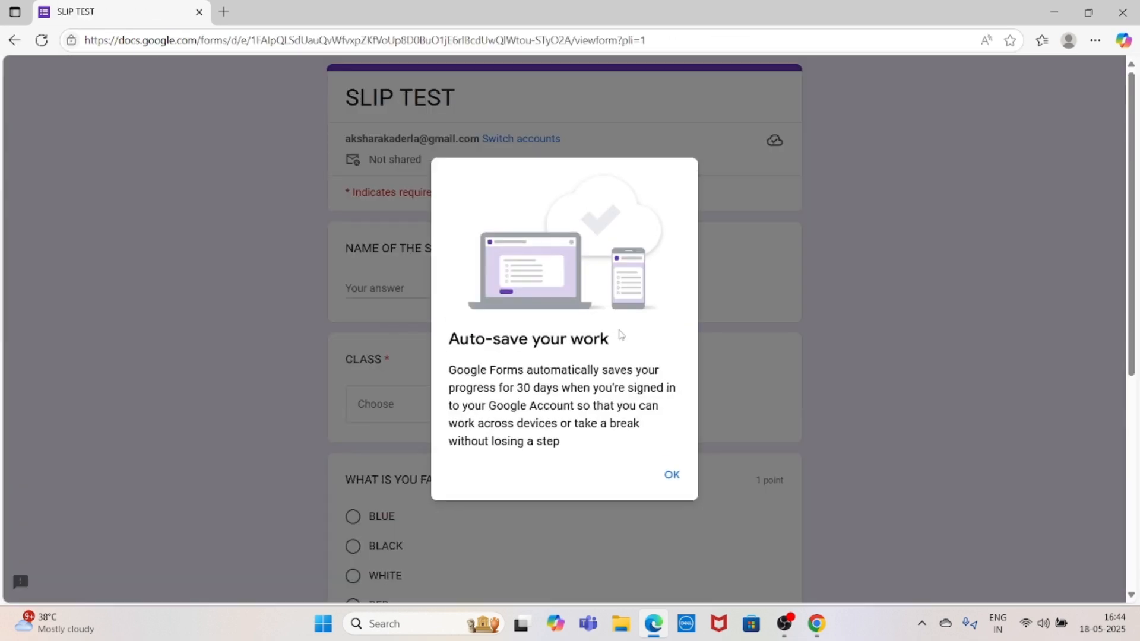
left_click(672, 476)
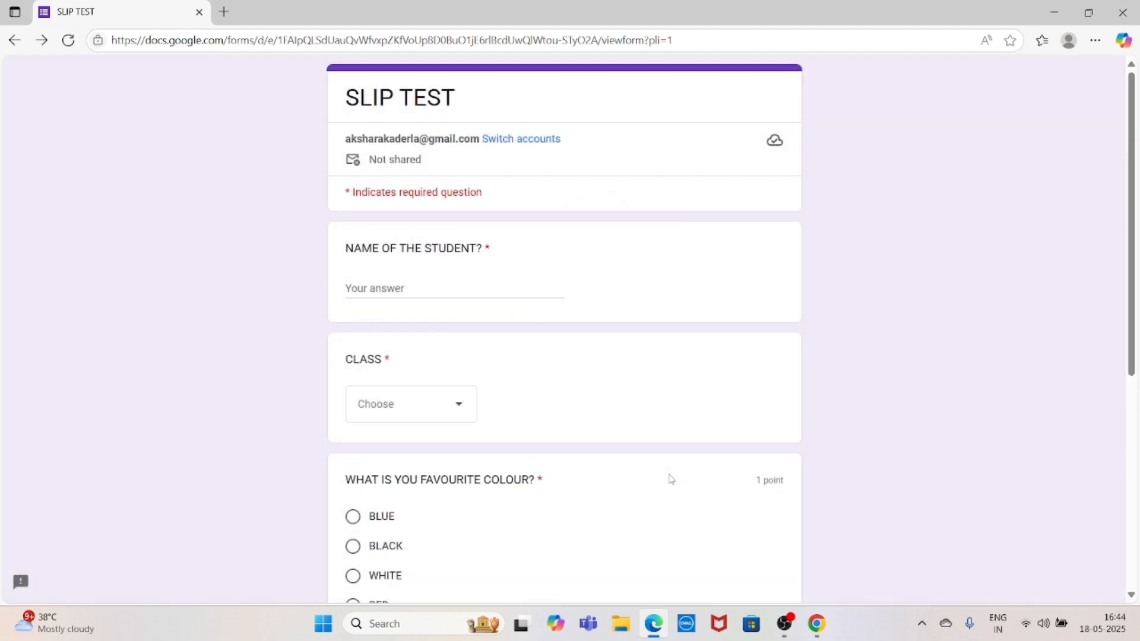
Step: Enter the student's name and choose class 10 in the response form
scroll(671, 479, "down", 1)
left_click(378, 216)
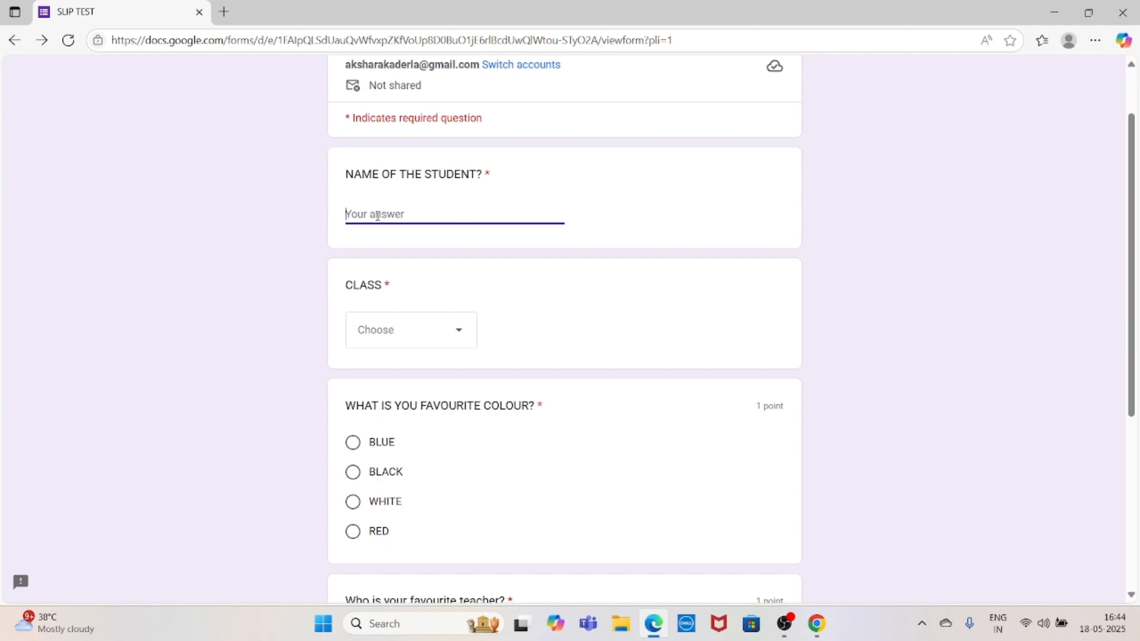
type("pragna")
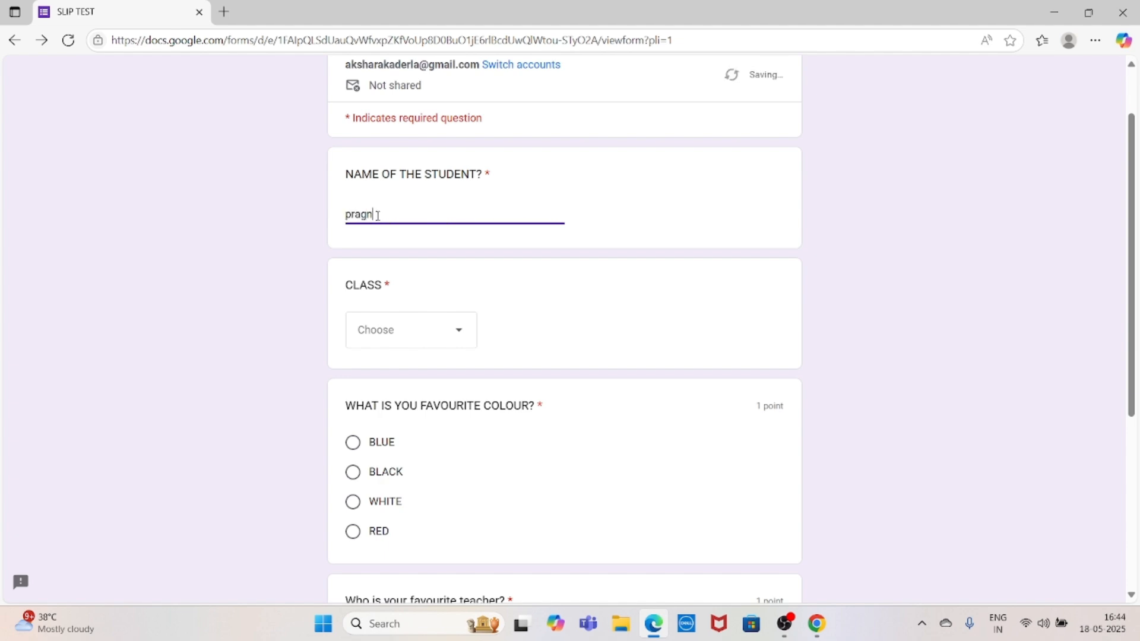
left_click(387, 347)
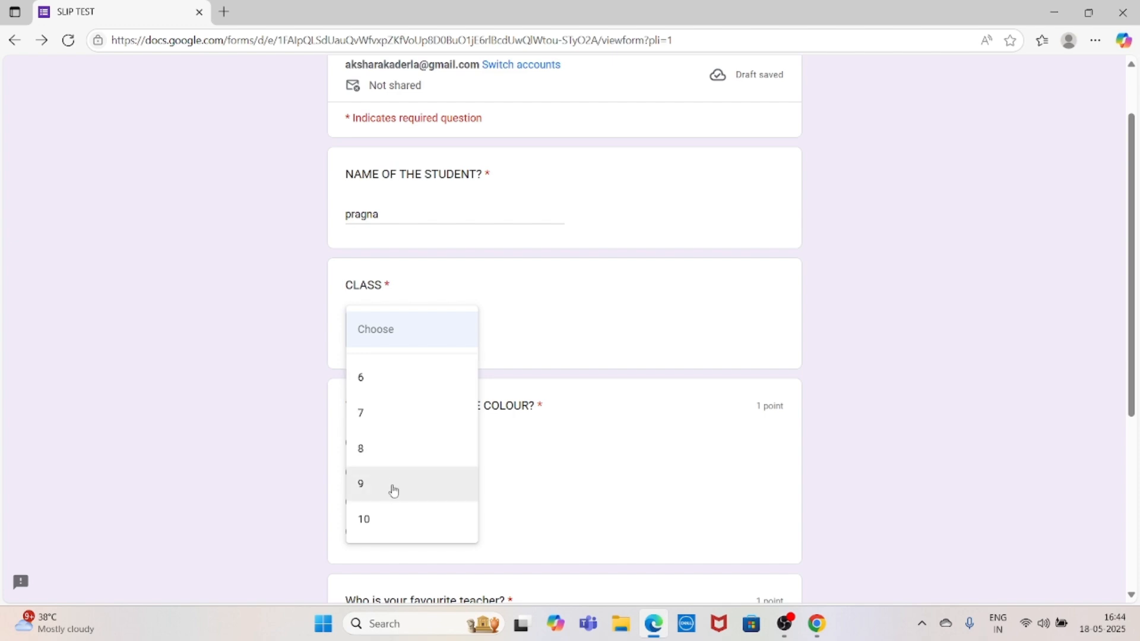
left_click(399, 520)
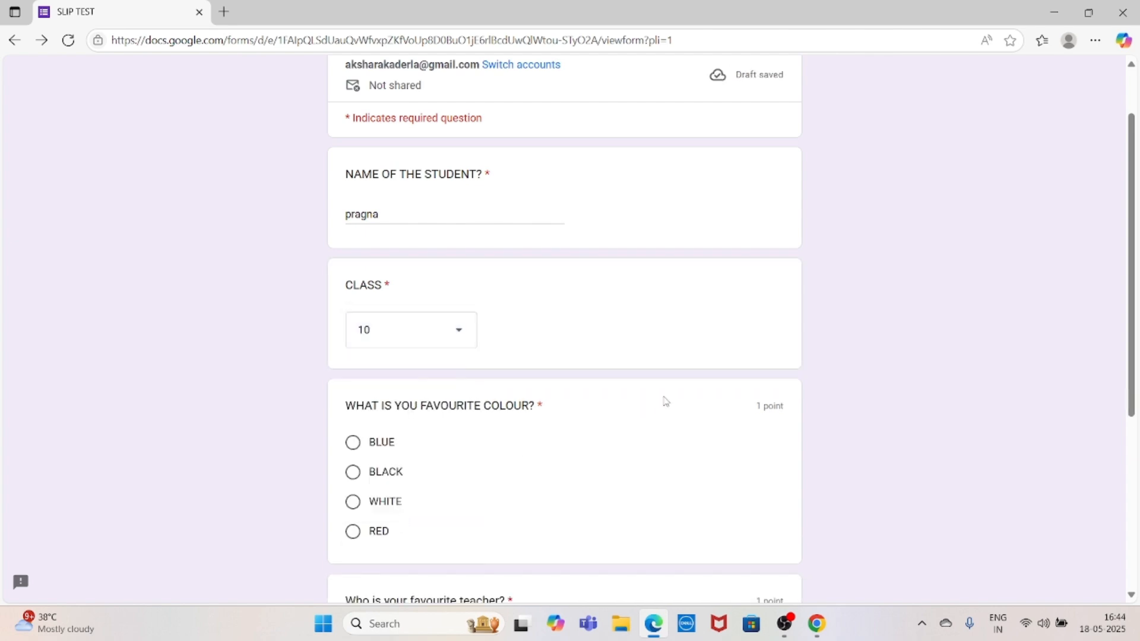
Step: Answer BLUE for favourite colour and y for favourite teacher, and submit the response
scroll(665, 401, "down", 3)
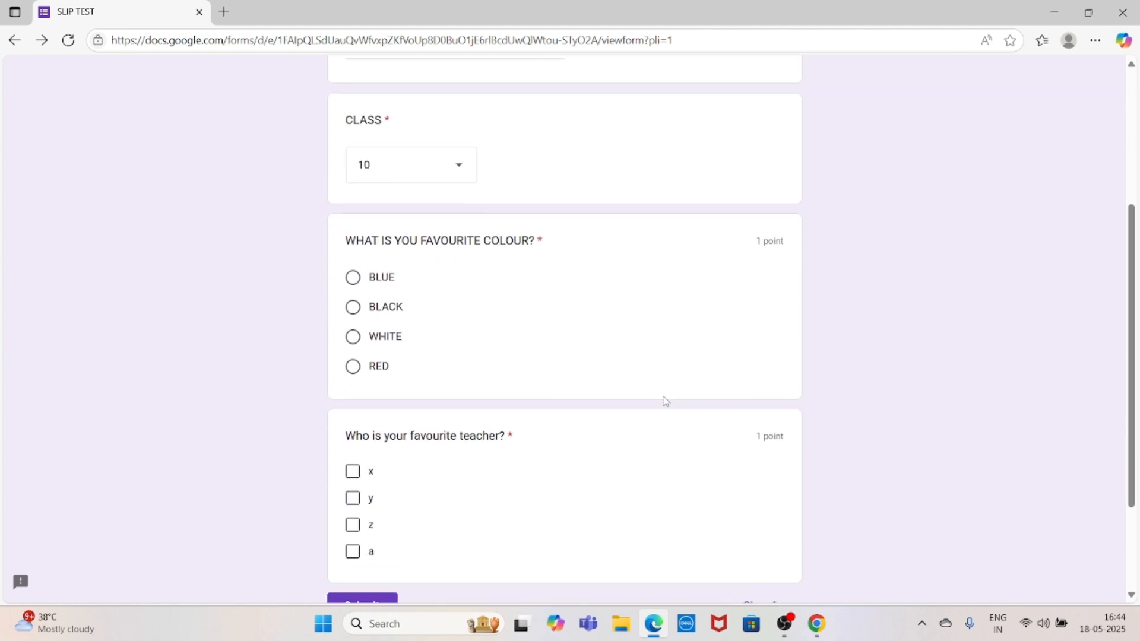
left_click(353, 278)
scroll(689, 265, "down", 2)
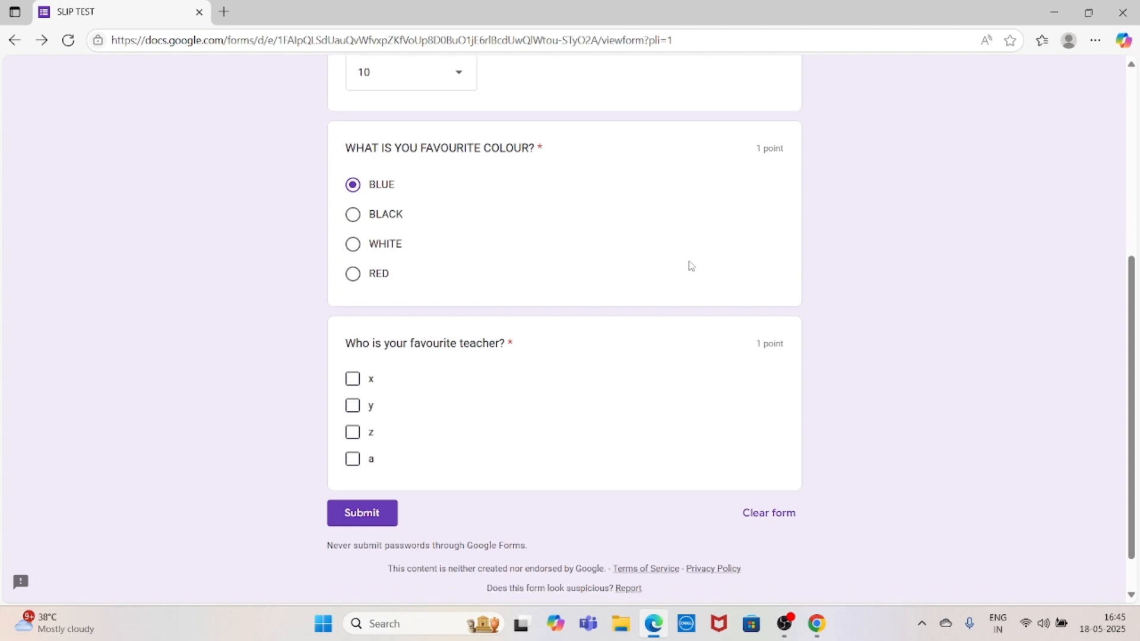
left_click(352, 404)
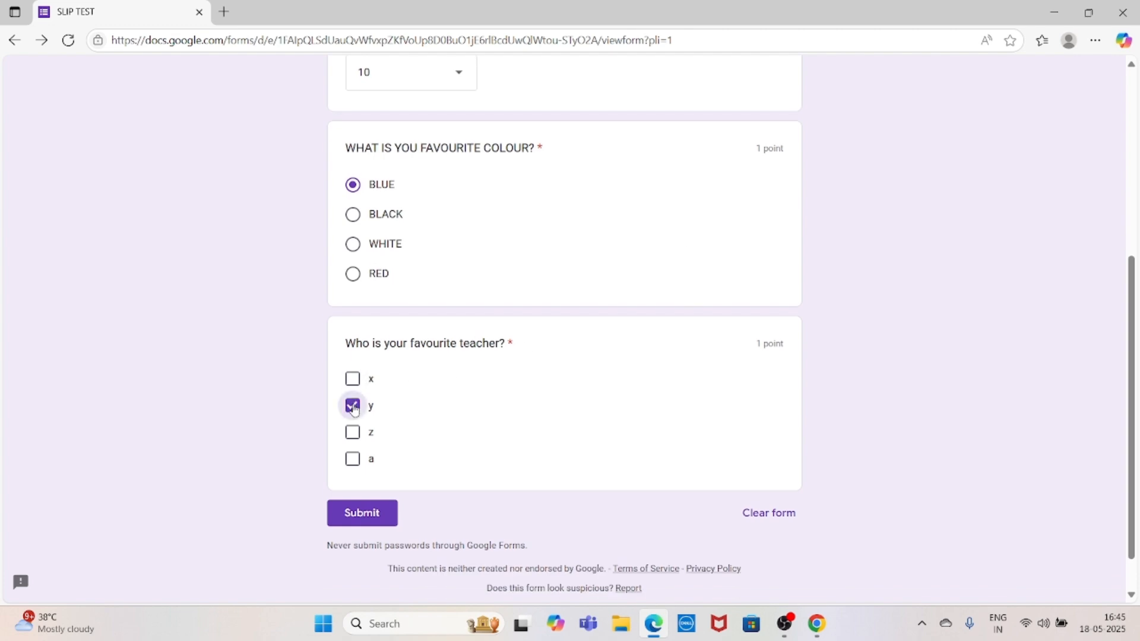
left_click(365, 517)
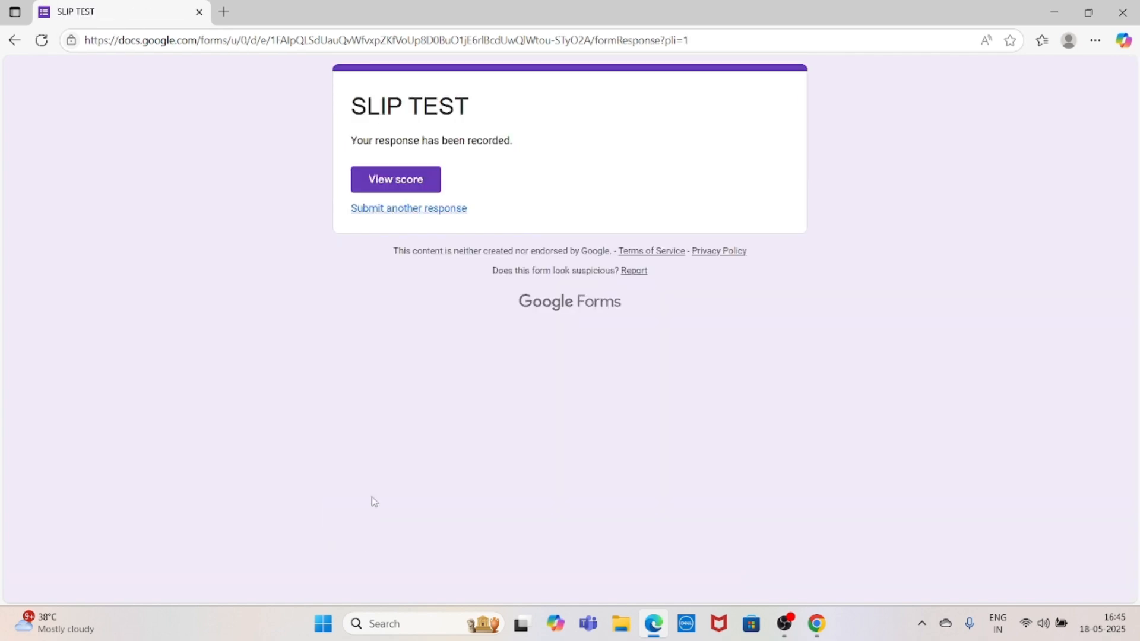
Step: View the submitted response's score and review the total points and the marking of each answer
left_click(397, 181)
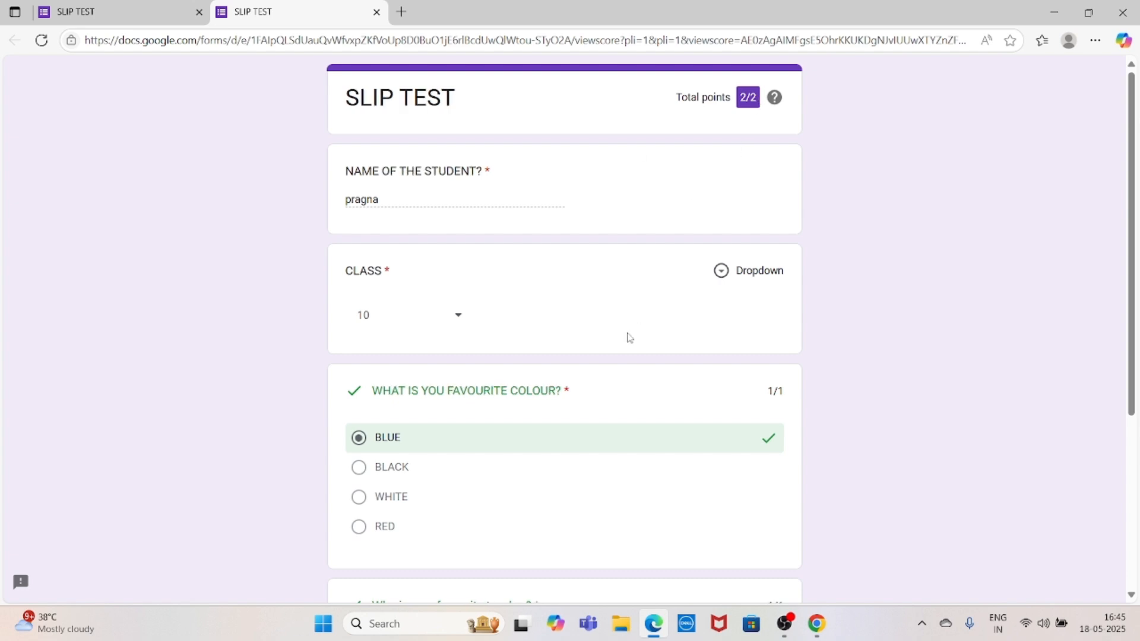
scroll(628, 336, "down", 3)
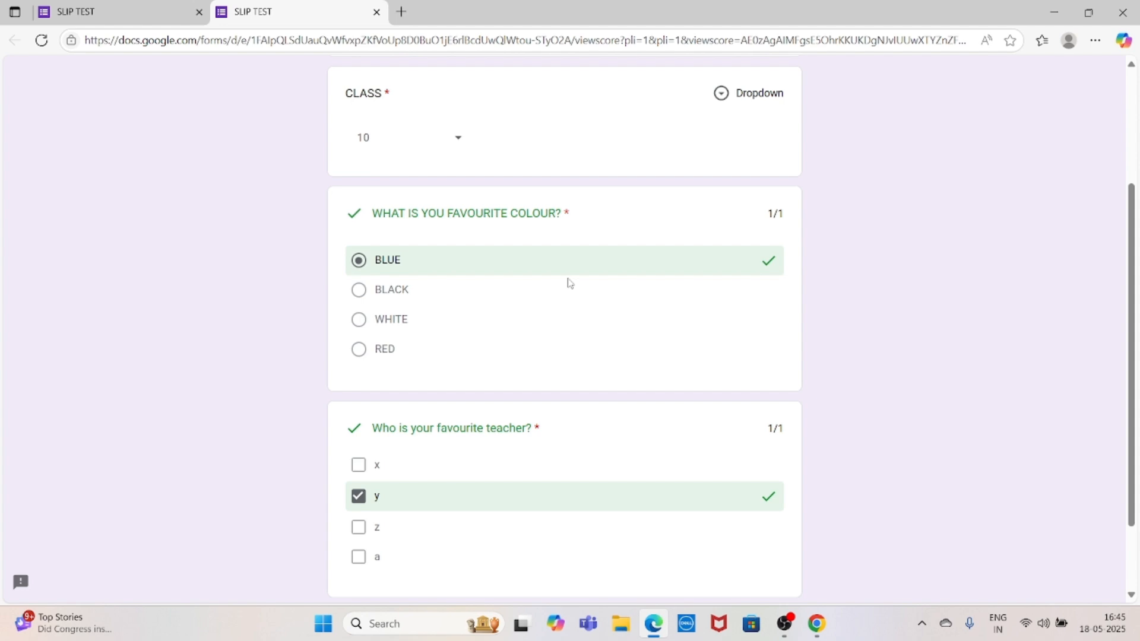
scroll(571, 283, "down", 2)
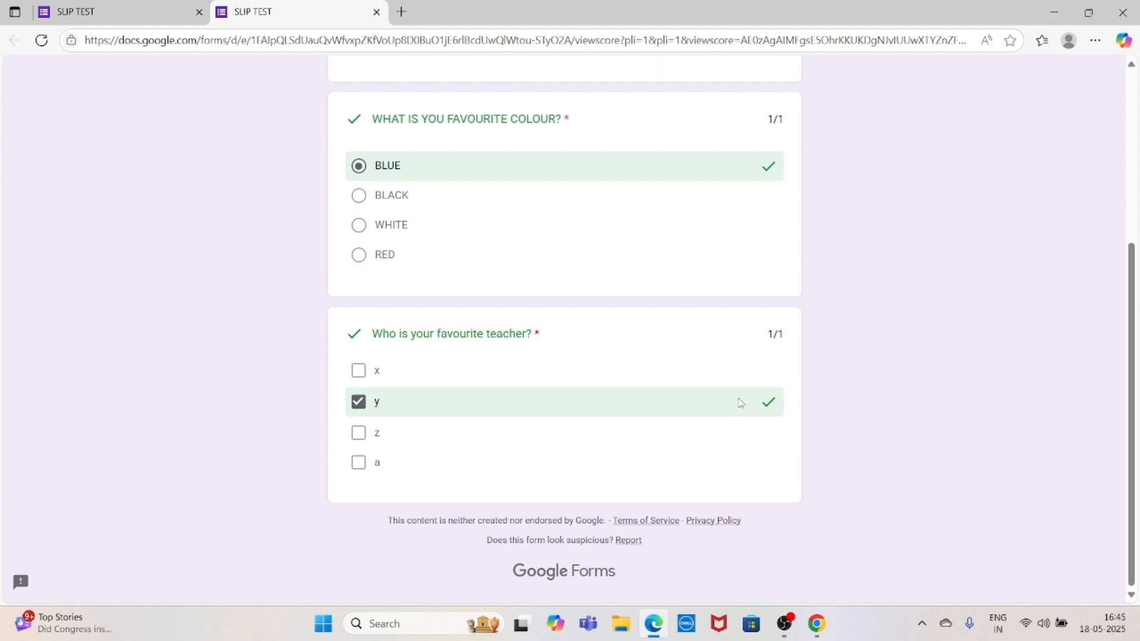
scroll(741, 403, "up", 5)
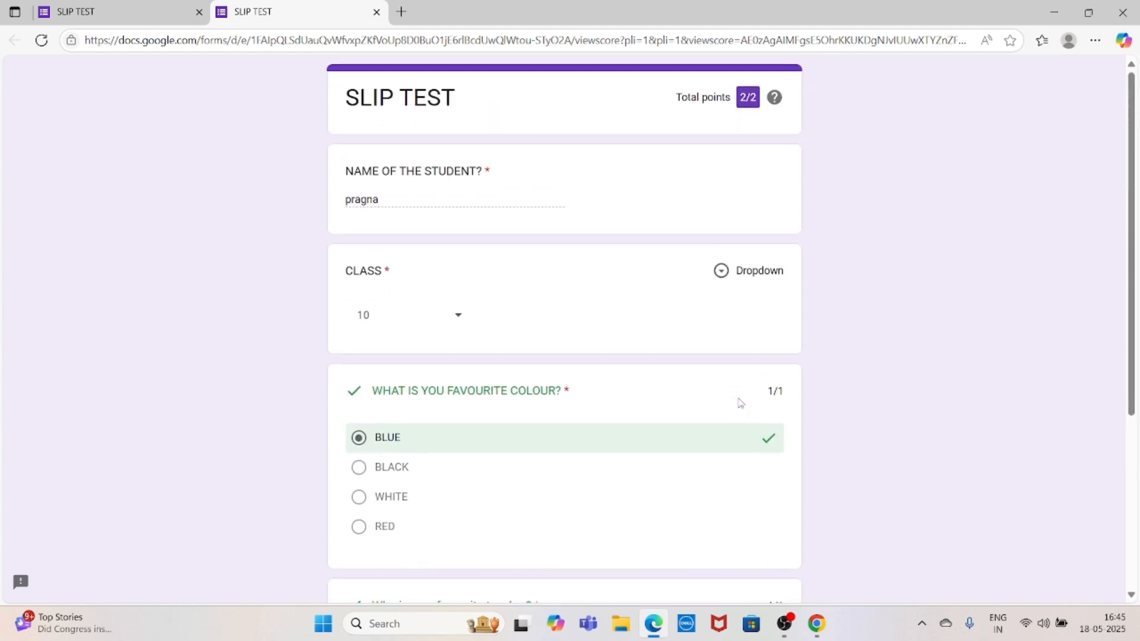
mouse_move(775, 101)
scroll(978, 365, "down", 2)
scroll(978, 365, "down", 3)
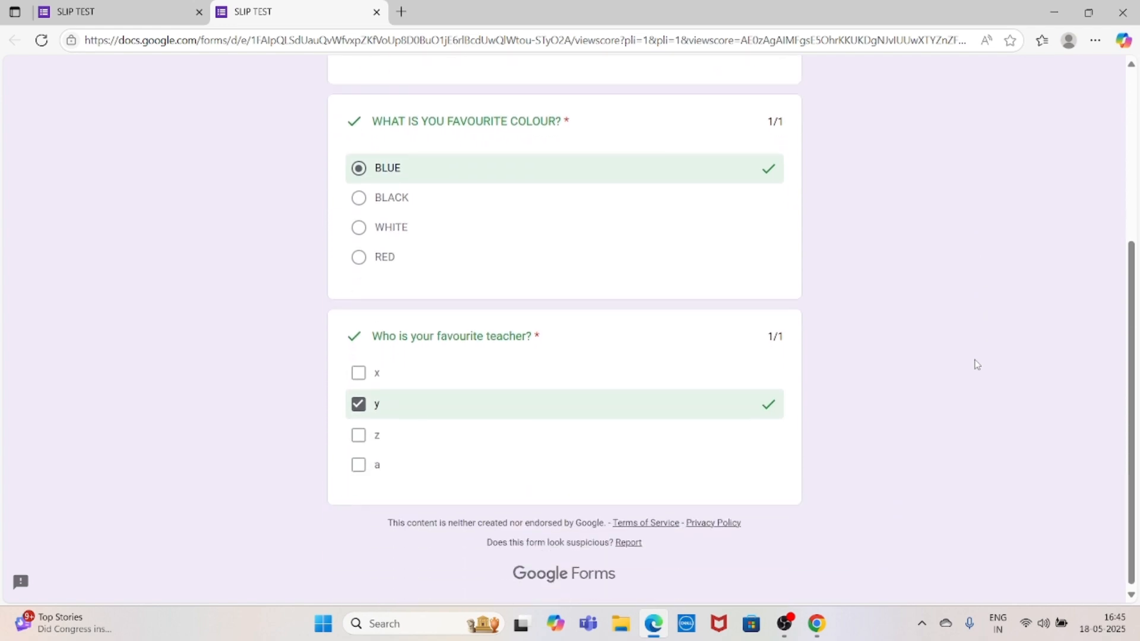
scroll(977, 365, "up", 5)
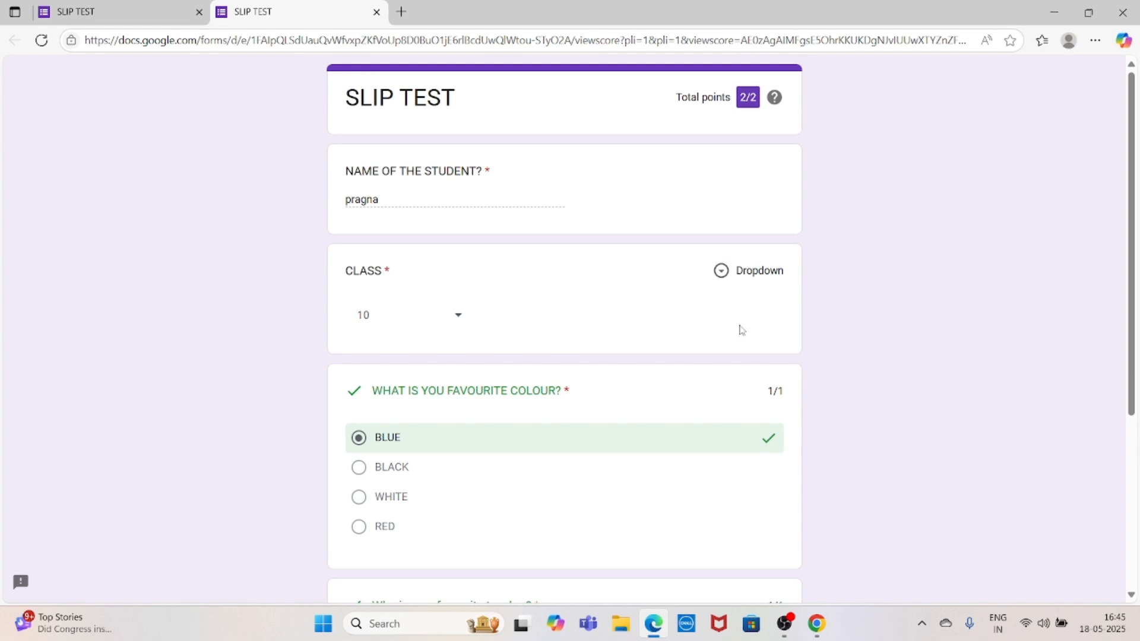
Step: Switch to Google Chrome and review the form's response summary, from the points distribution through the student name, class, favourite colour and favourite teacher results
left_click(817, 633)
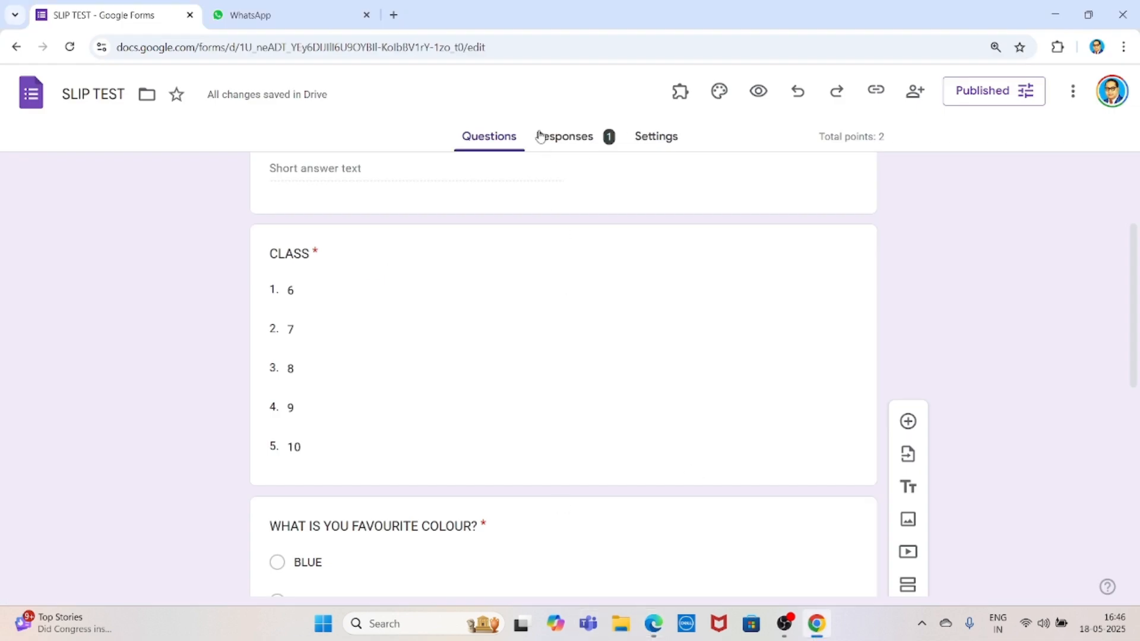
left_click(555, 140)
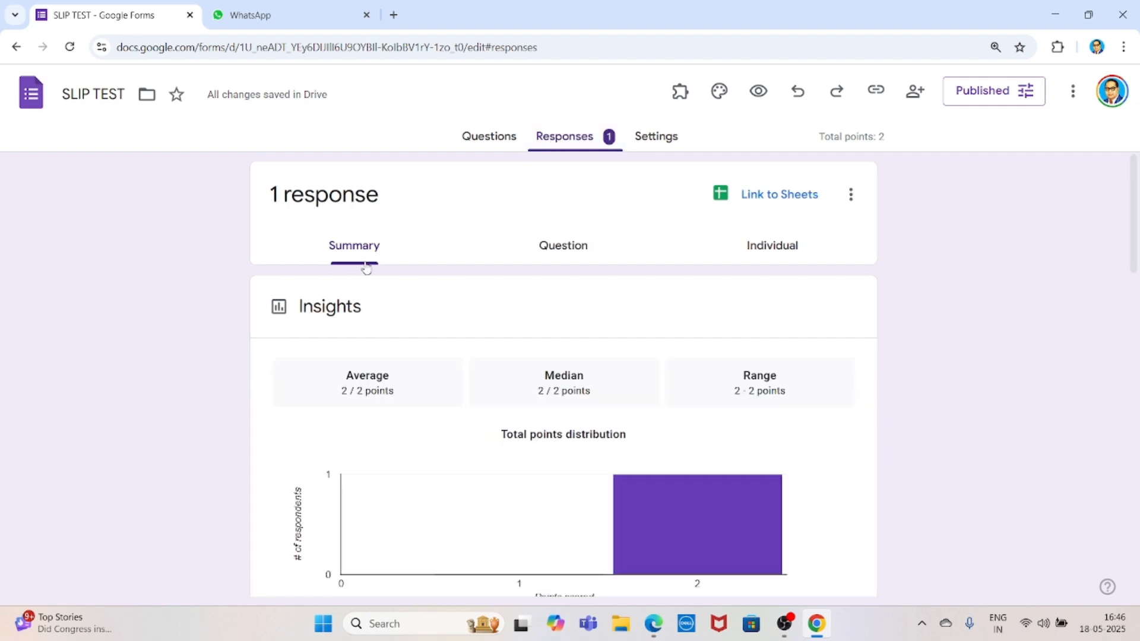
scroll(166, 416, "down", 6)
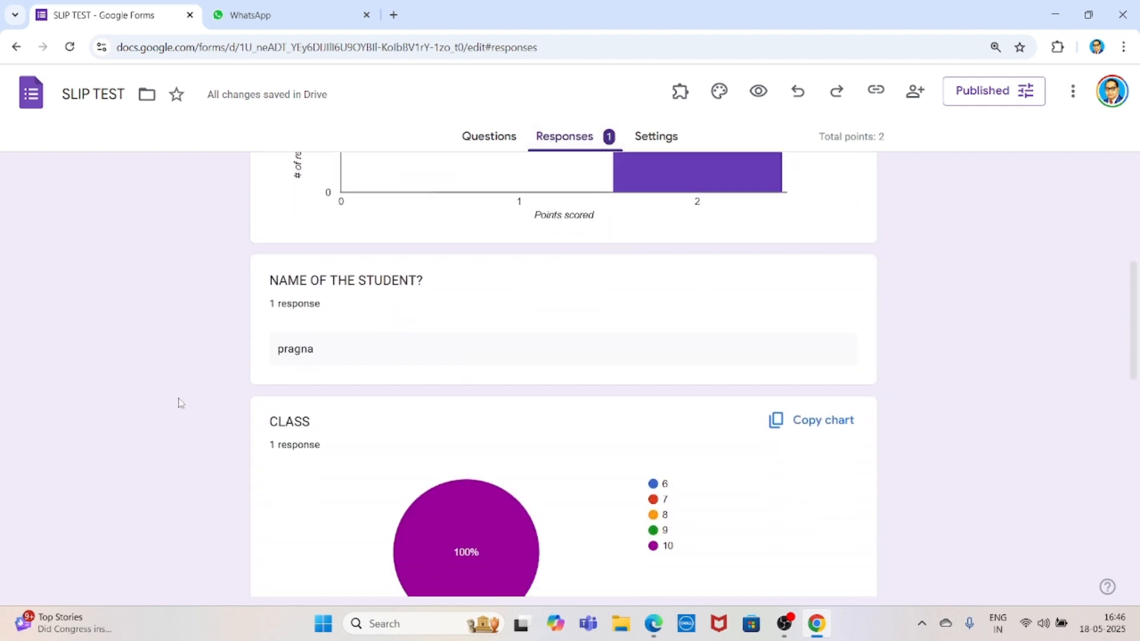
scroll(369, 352, "down", 1)
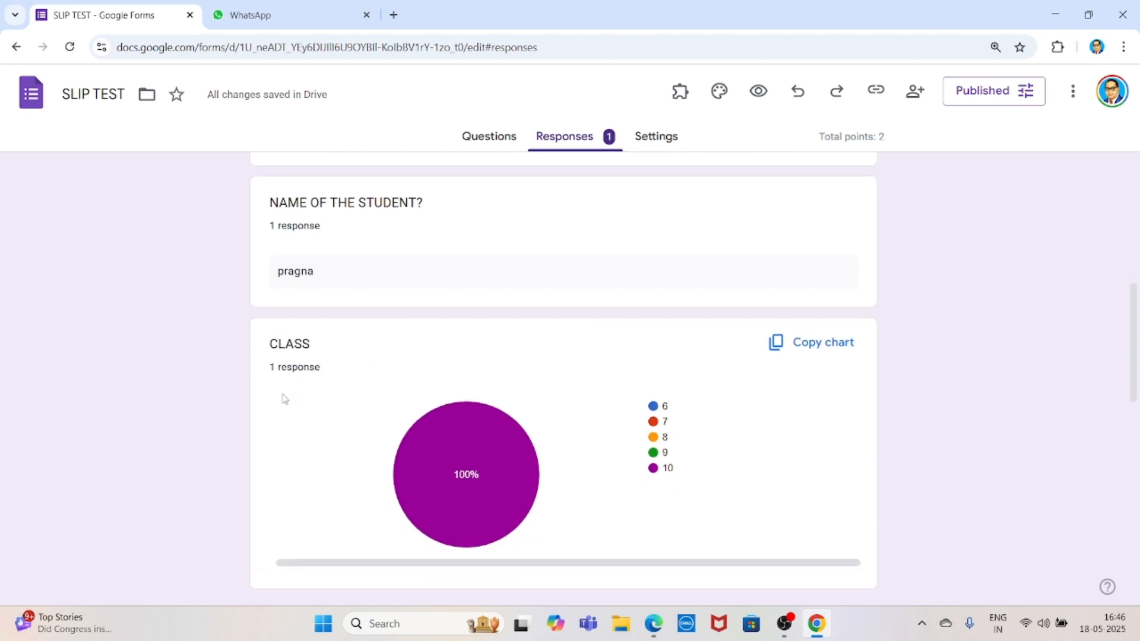
scroll(396, 397, "down", 1)
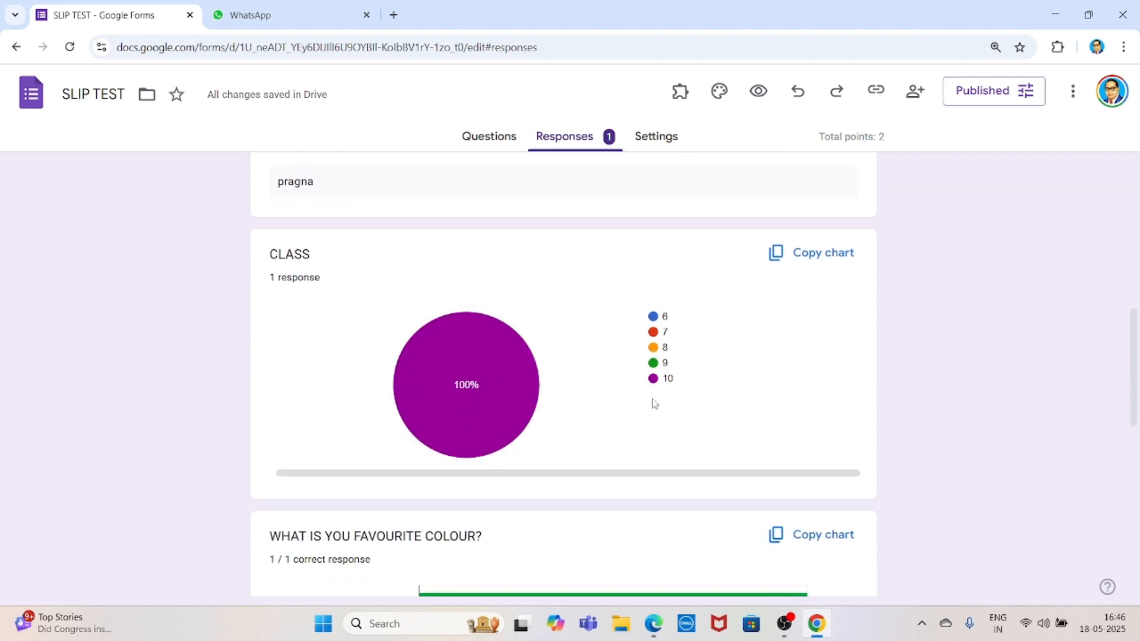
mouse_move(516, 384)
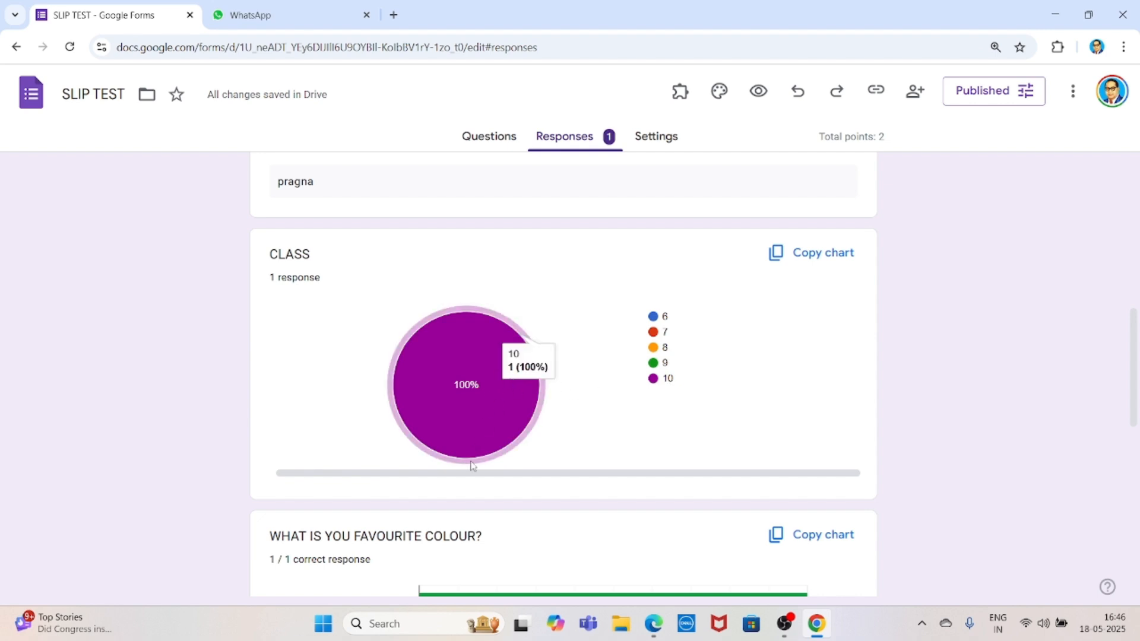
scroll(472, 467, "down", 2)
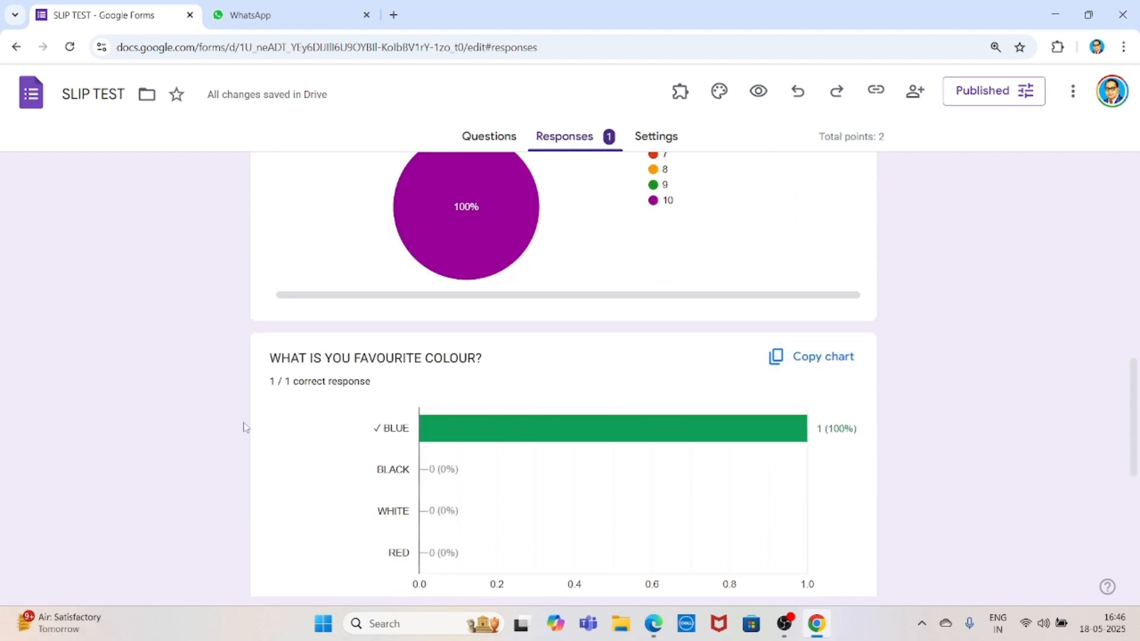
scroll(244, 427, "down", 1)
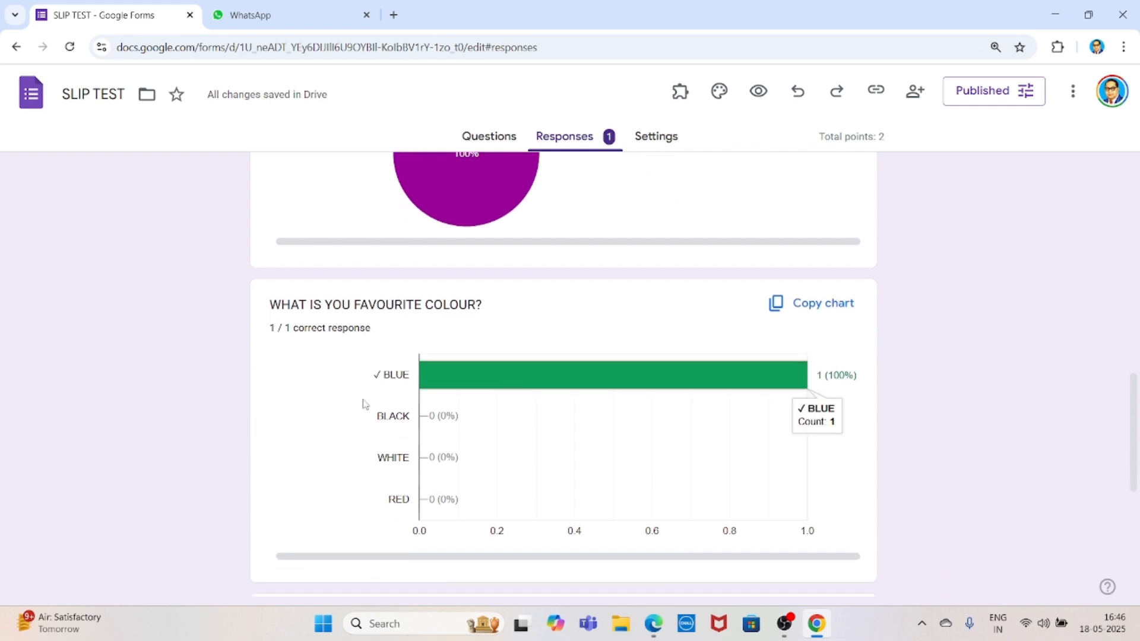
scroll(214, 443, "down", 3)
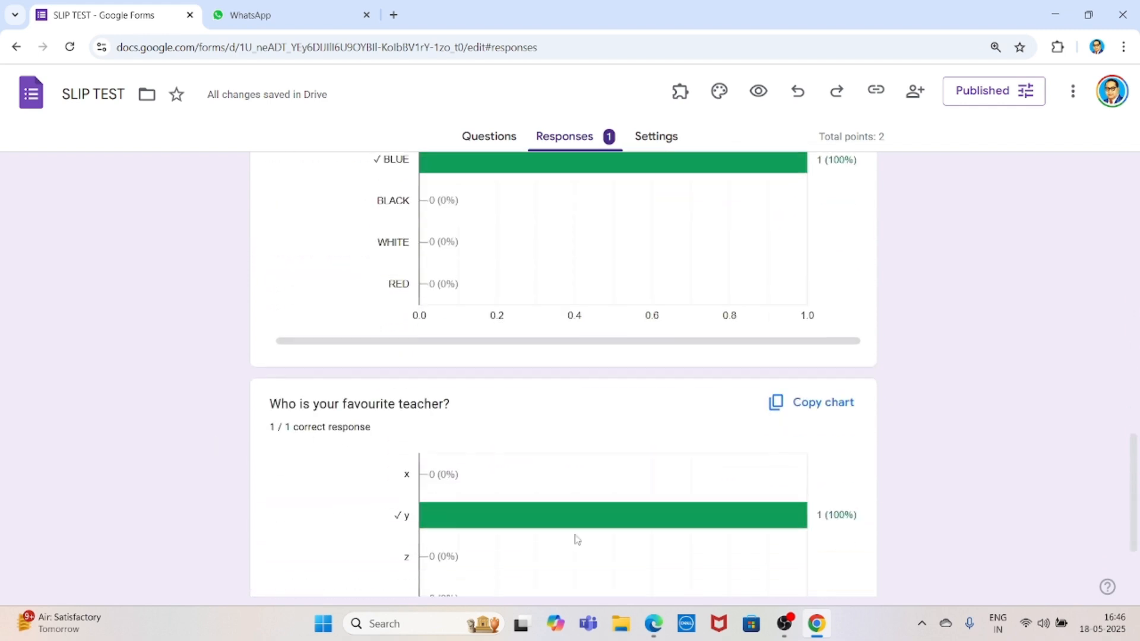
scroll(574, 540, "down", 2)
scroll(575, 540, "up", 15)
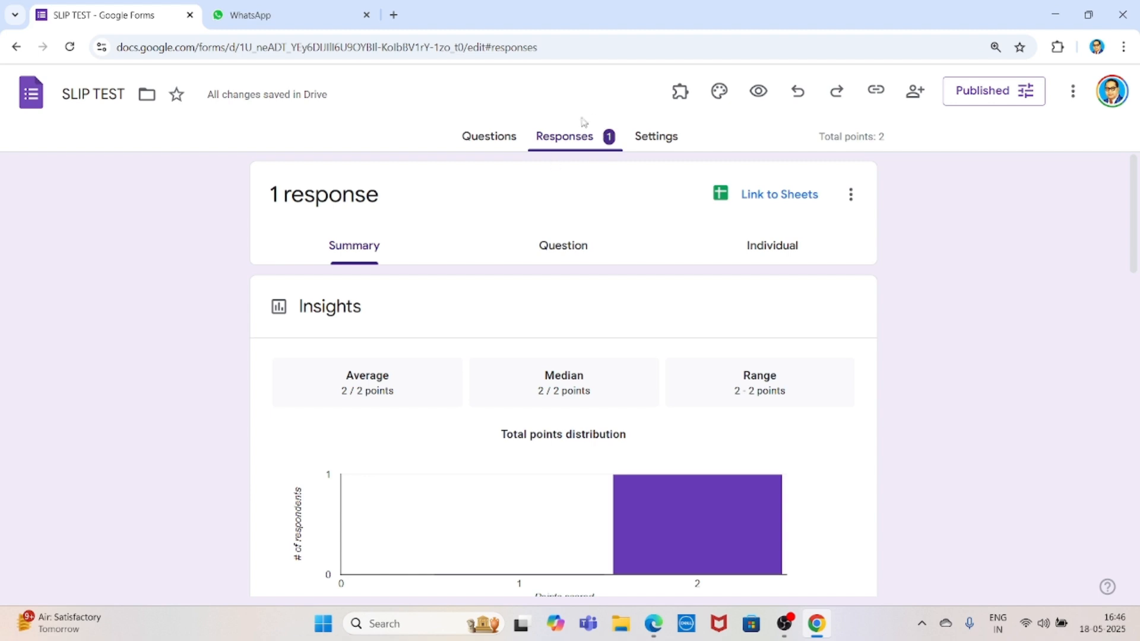
scroll(496, 393, "down", 4)
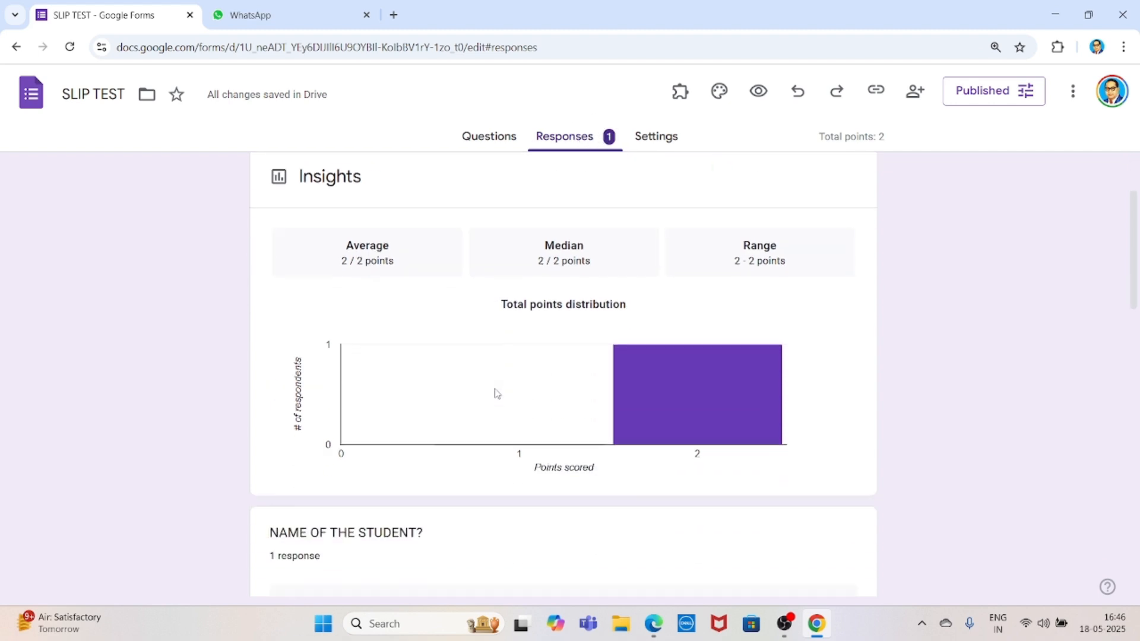
scroll(496, 393, "down", 5)
Step: Link the form's responses to a new spreadsheet named SLIP TEST (Responses)
scroll(496, 394, "up", 9)
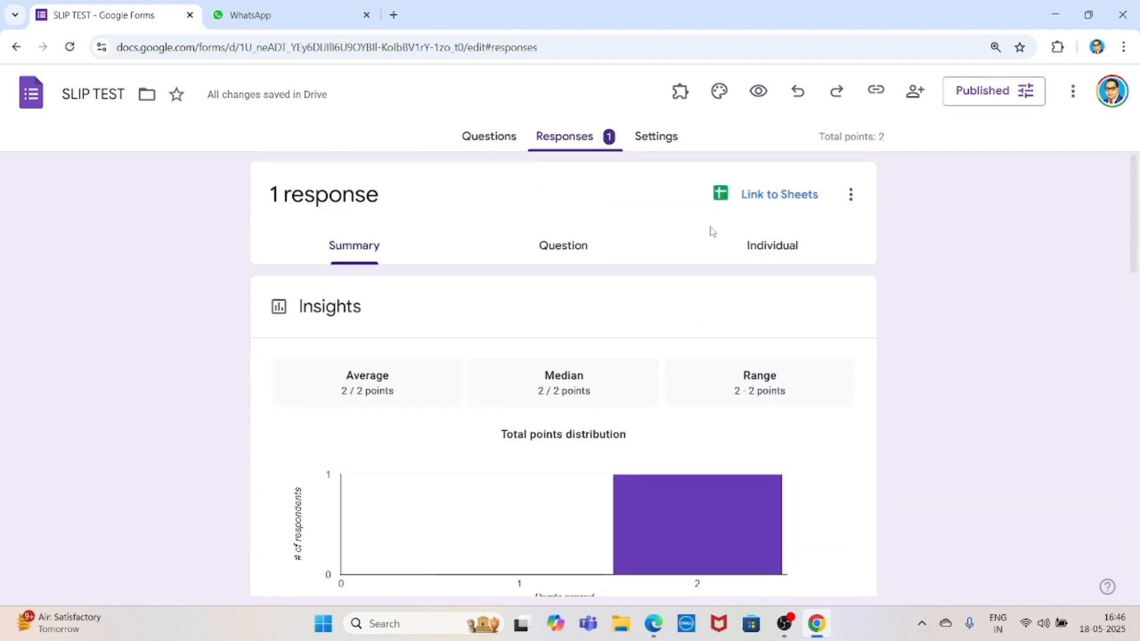
left_click(765, 192)
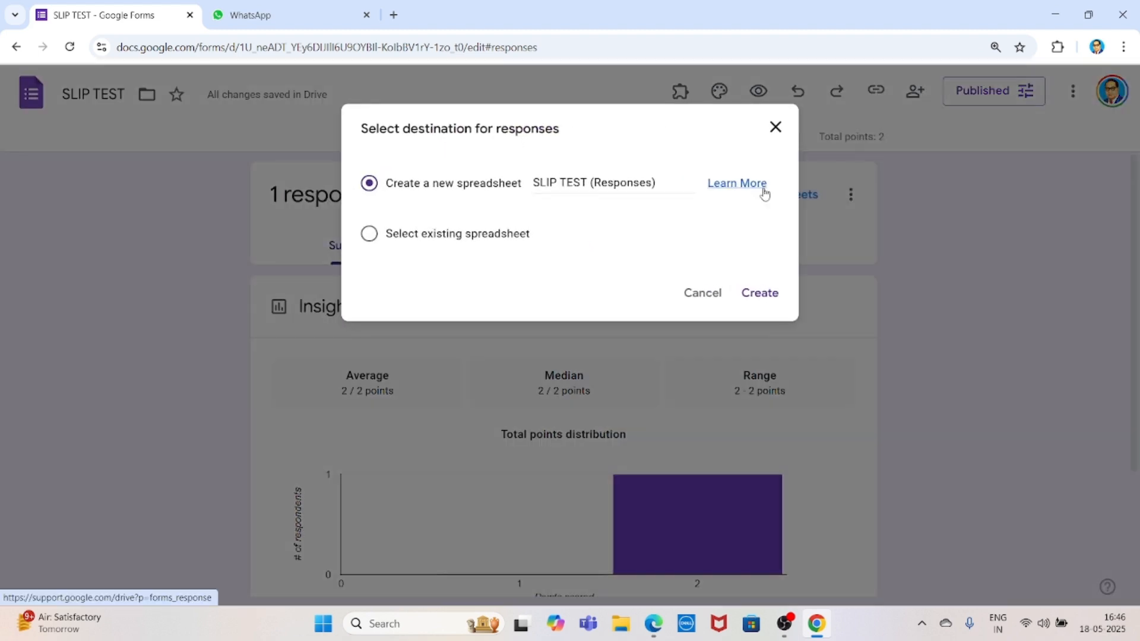
left_click(758, 294)
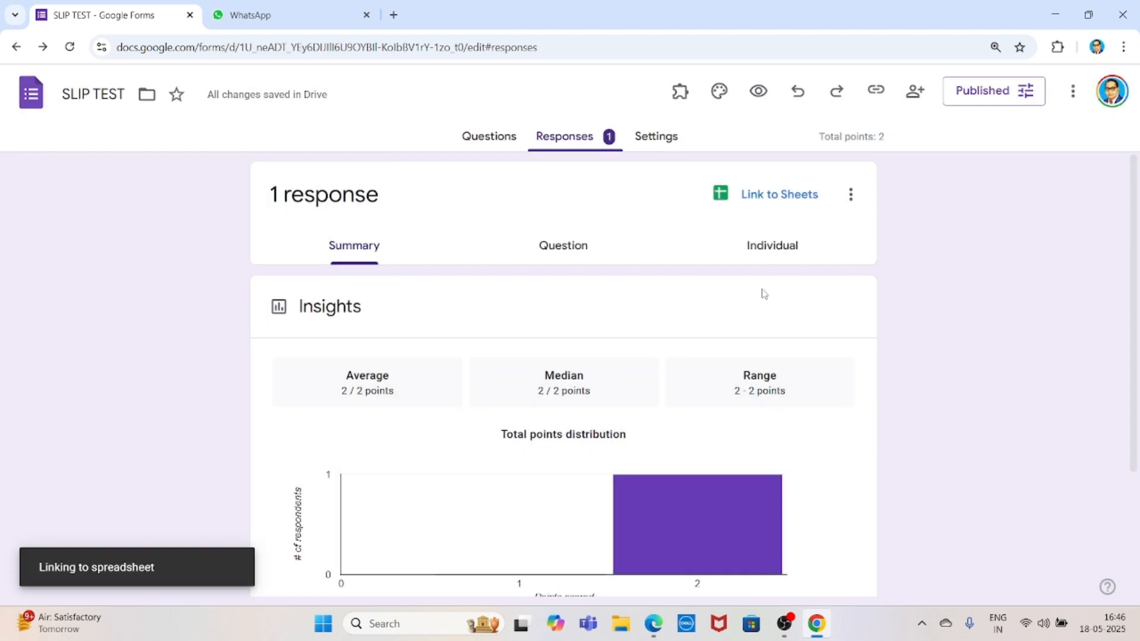